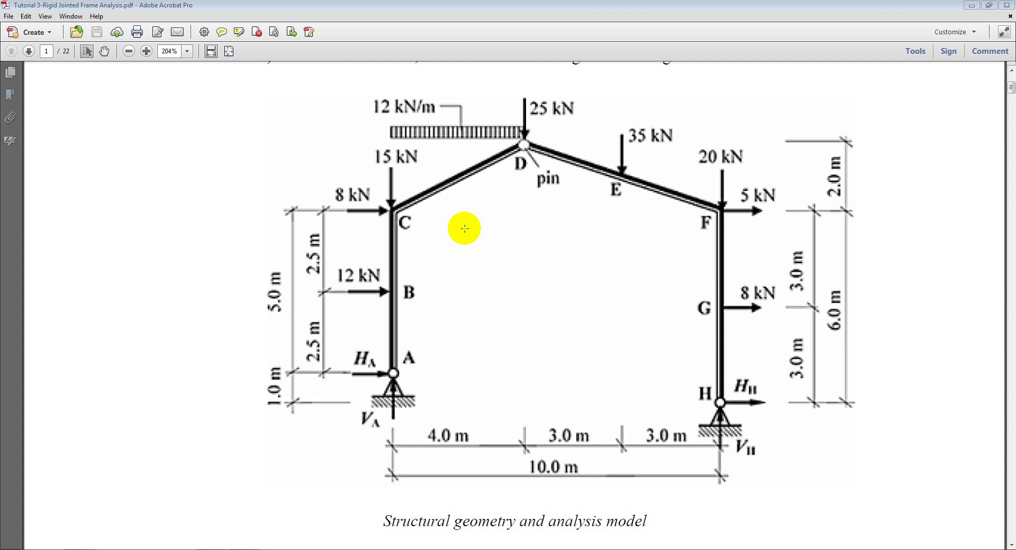
Switch from the frame problem PDF to Gen 2013 and start a new project
scroll(465, 229, "up", 1)
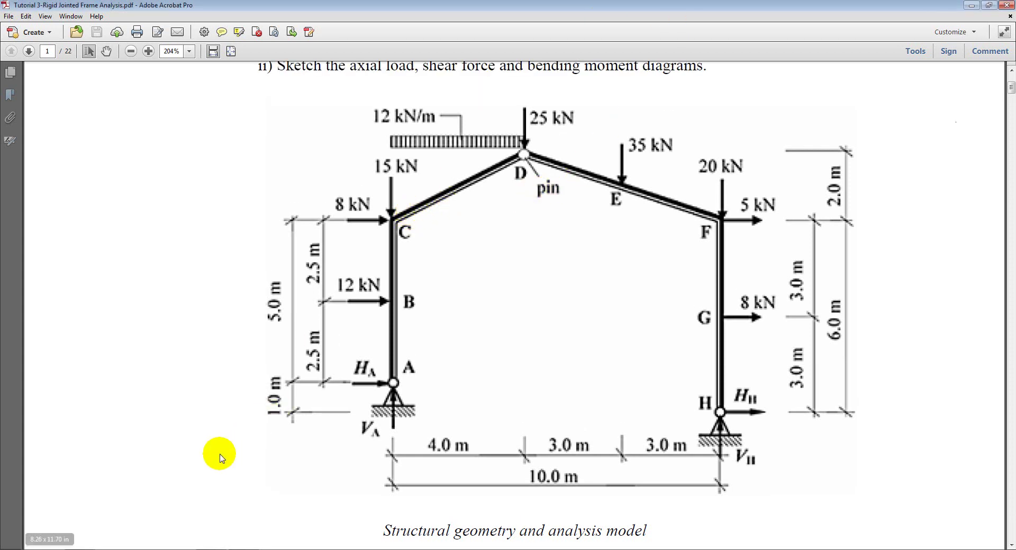
left_click(50, 539)
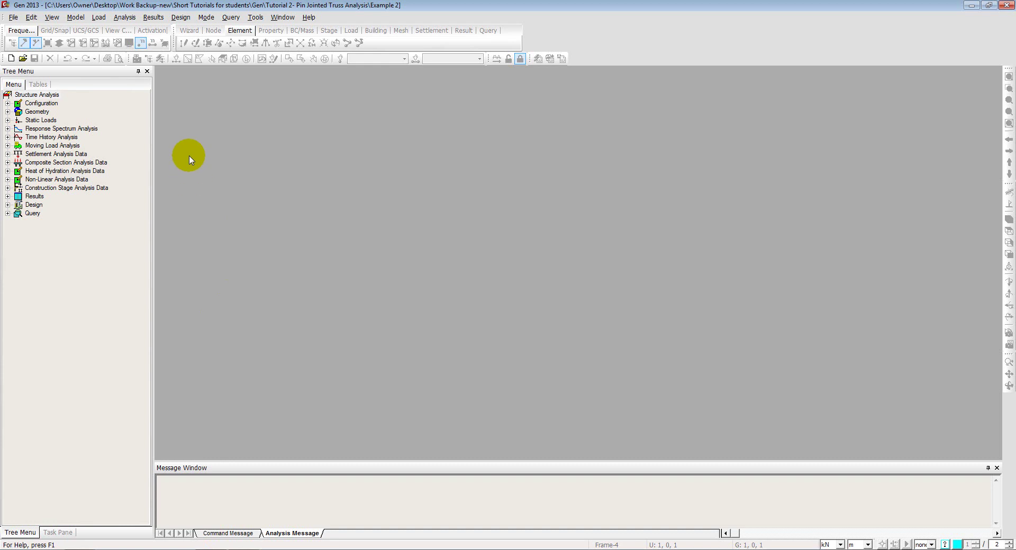
left_click(13, 17)
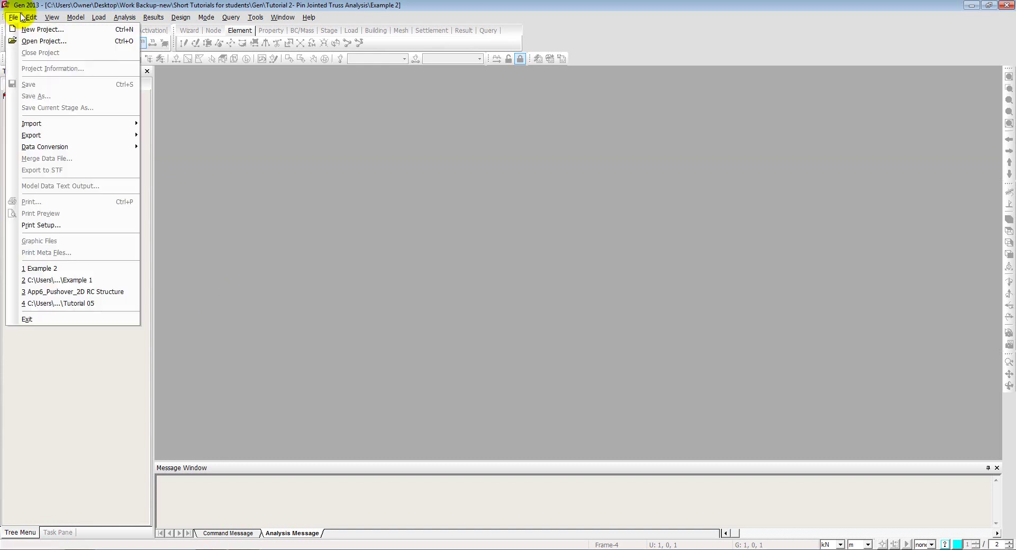
left_click(35, 33)
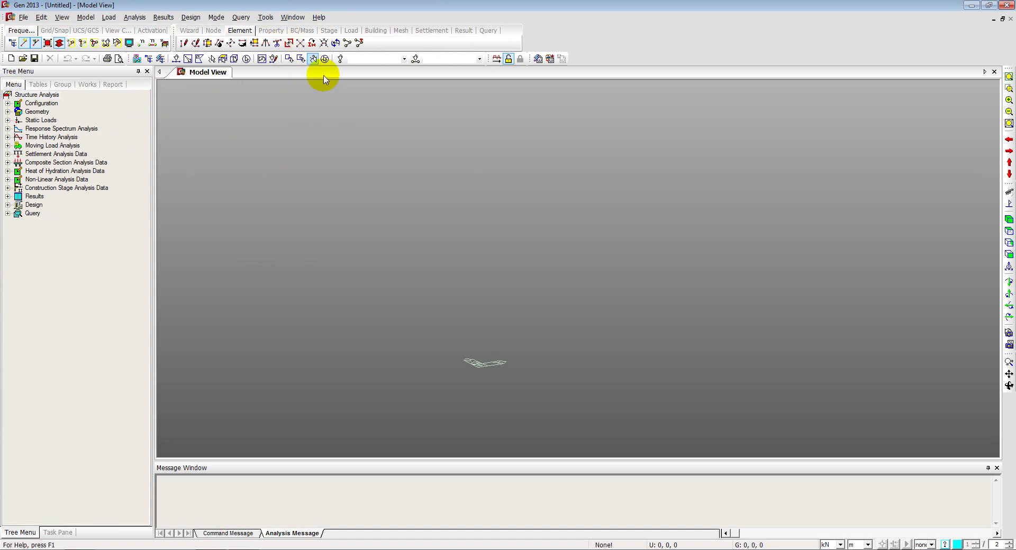
Set the model units to kN for force and m for length
left_click(840, 545)
left_click(840, 544)
left_click(840, 545)
left_click(839, 544)
left_click(856, 545)
left_click(856, 545)
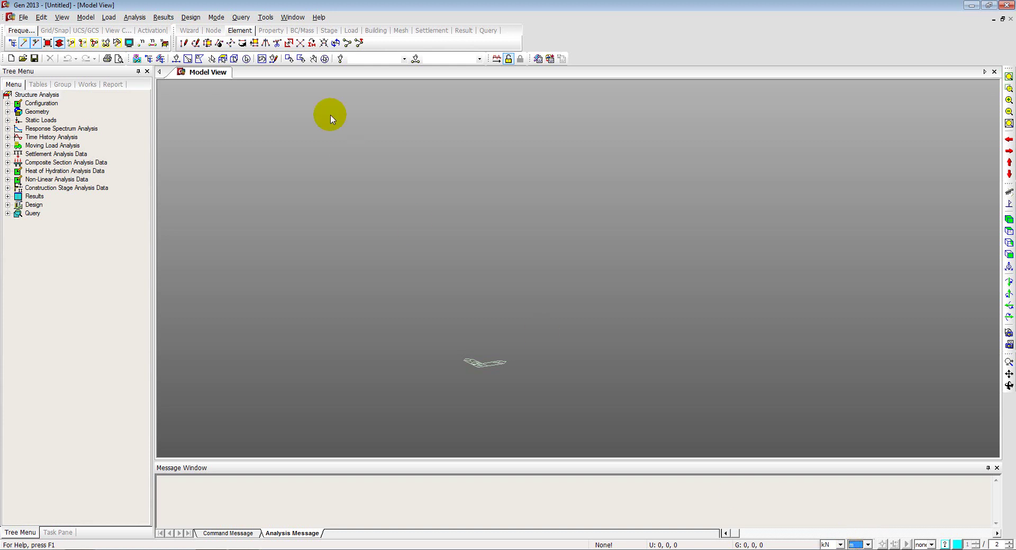
Set the structure type to X-Z Plane for a two-dimensional frame model
left_click(86, 17)
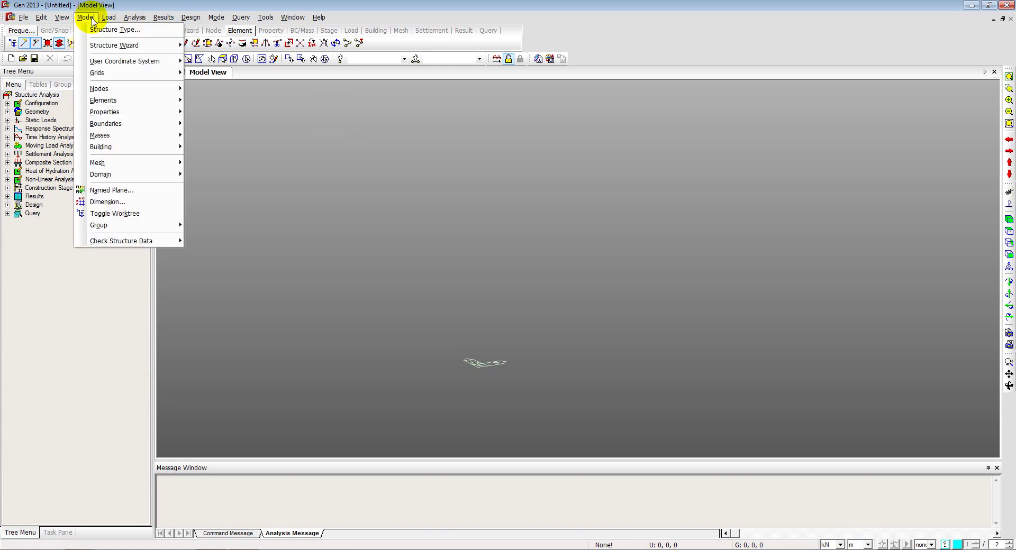
left_click(87, 18)
left_click(87, 18)
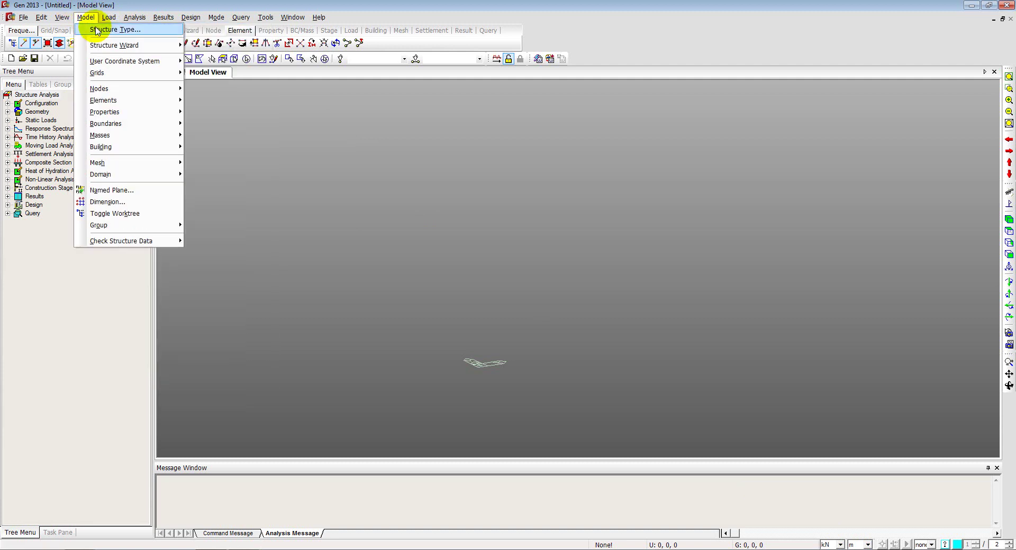
left_click(97, 31)
left_click(443, 199)
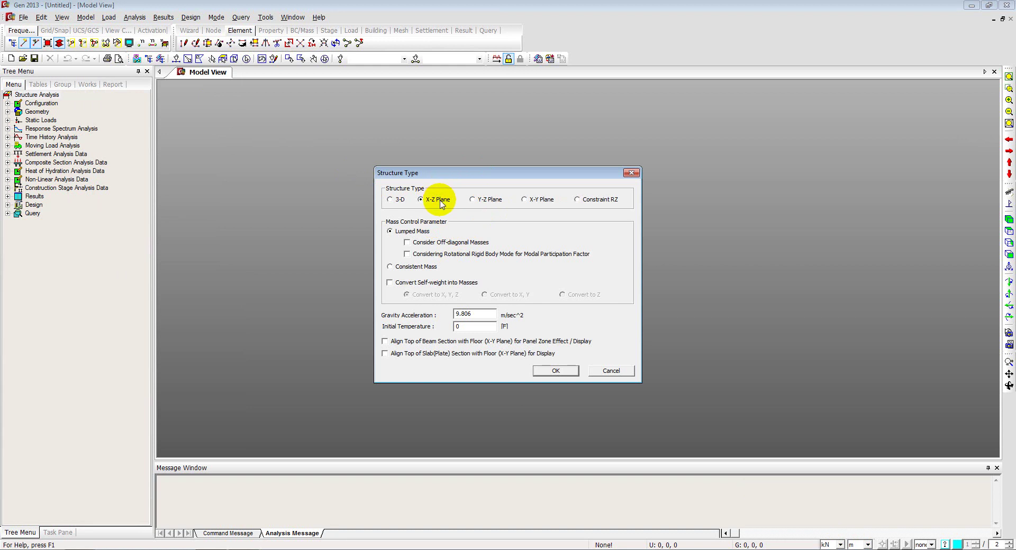
left_click(551, 369)
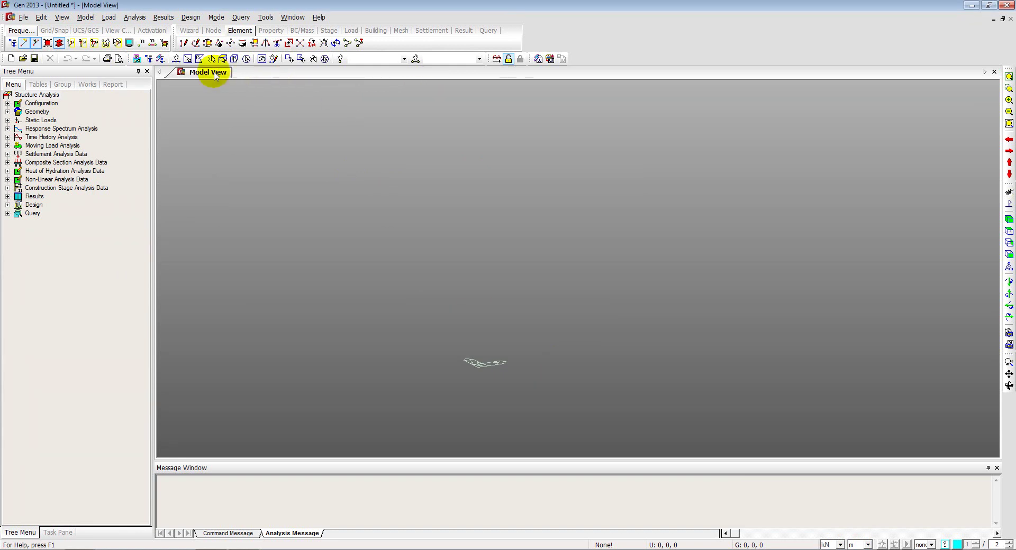
Create the first node at the origin with coordinates 0, 0, 0
left_click(94, 18)
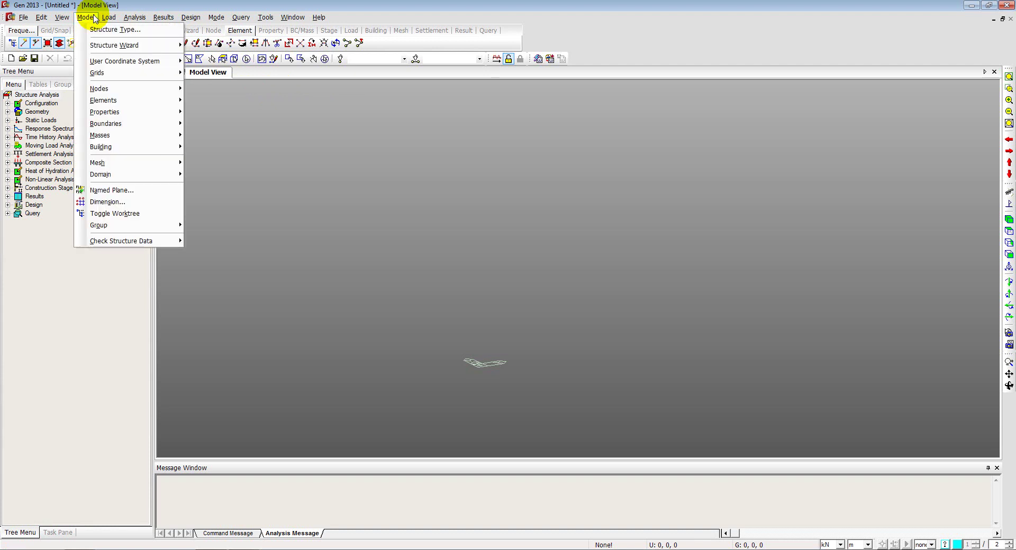
mouse_move(98, 50)
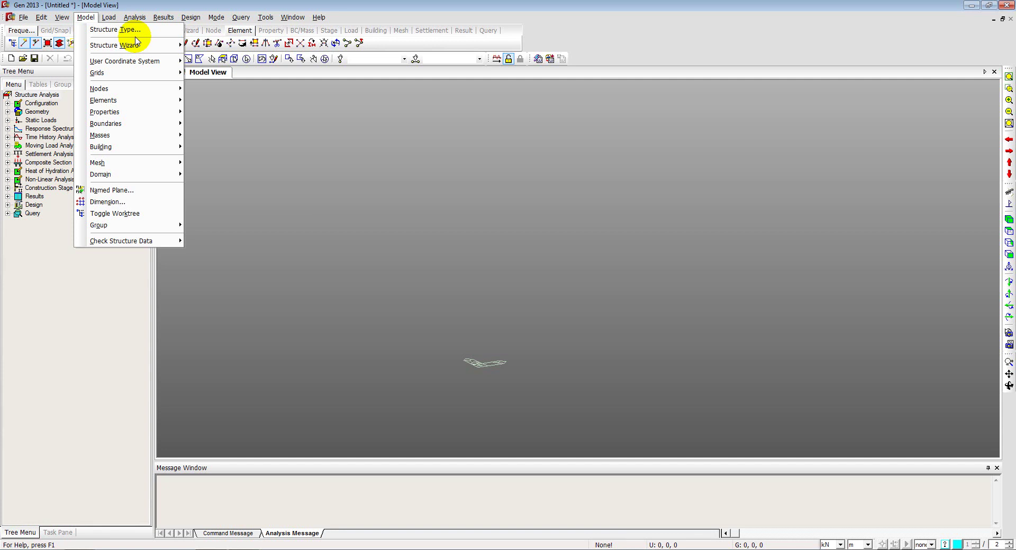
mouse_move(98, 88)
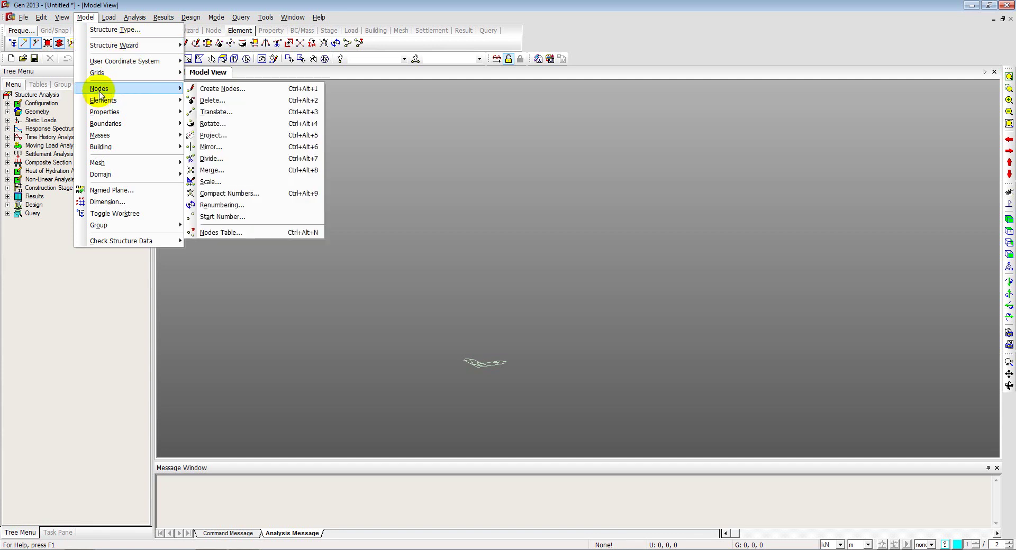
left_click(193, 91)
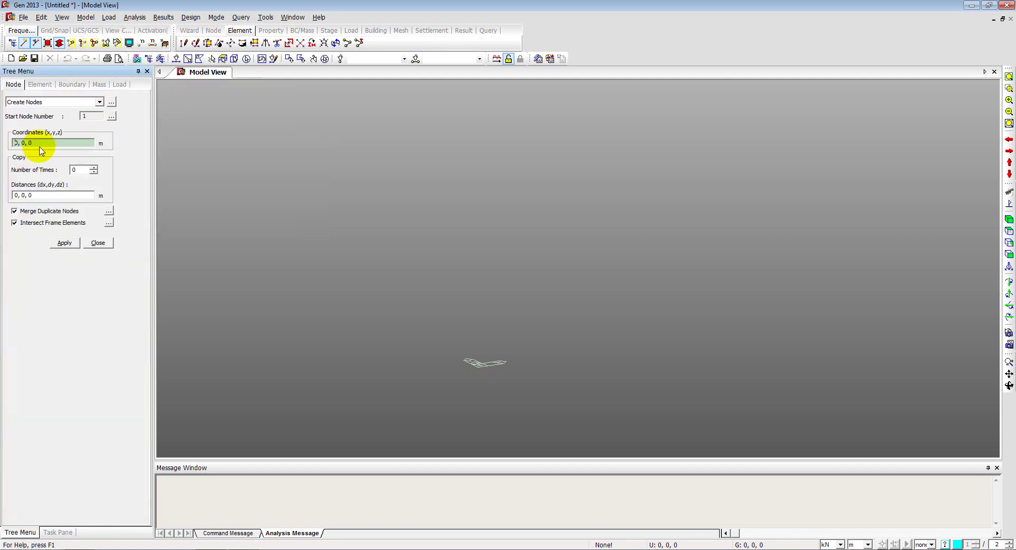
left_click(64, 244)
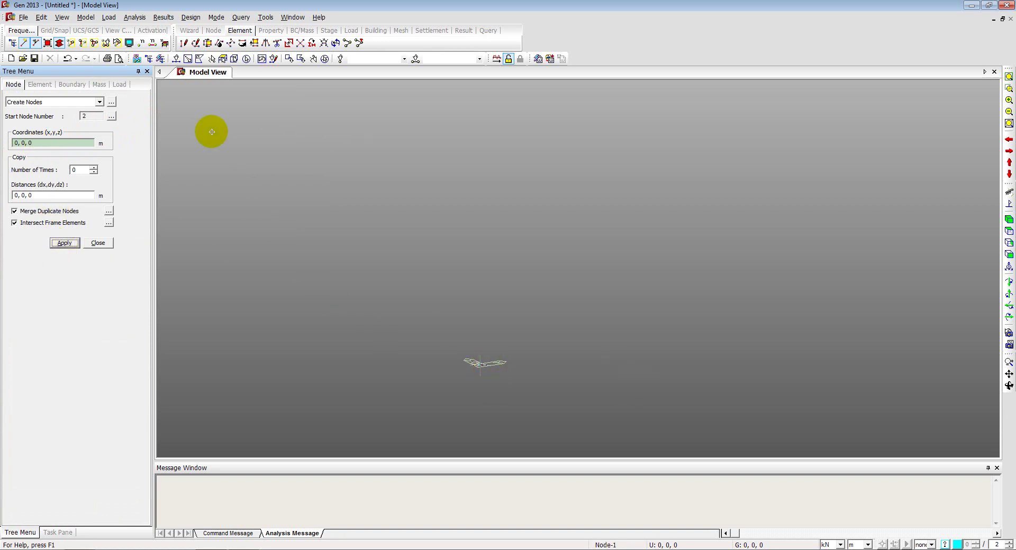
Display node numbers in the model view and set their font size to 11
left_click(139, 46)
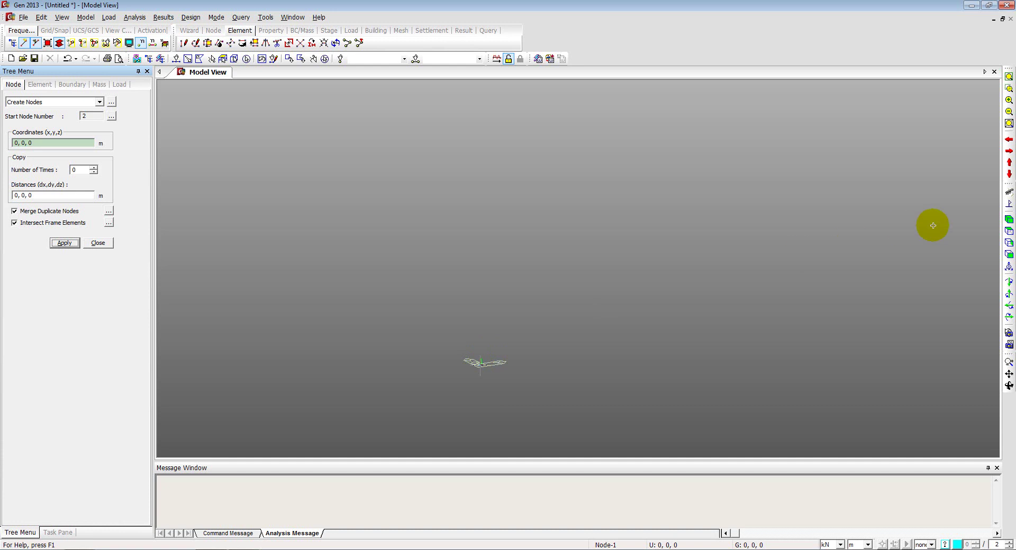
left_click(1009, 256)
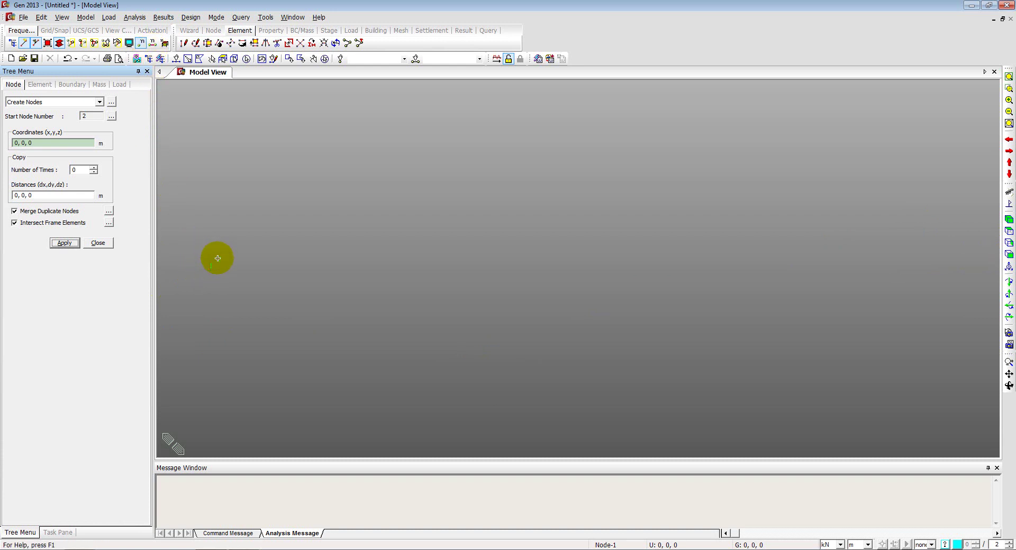
left_click(129, 45)
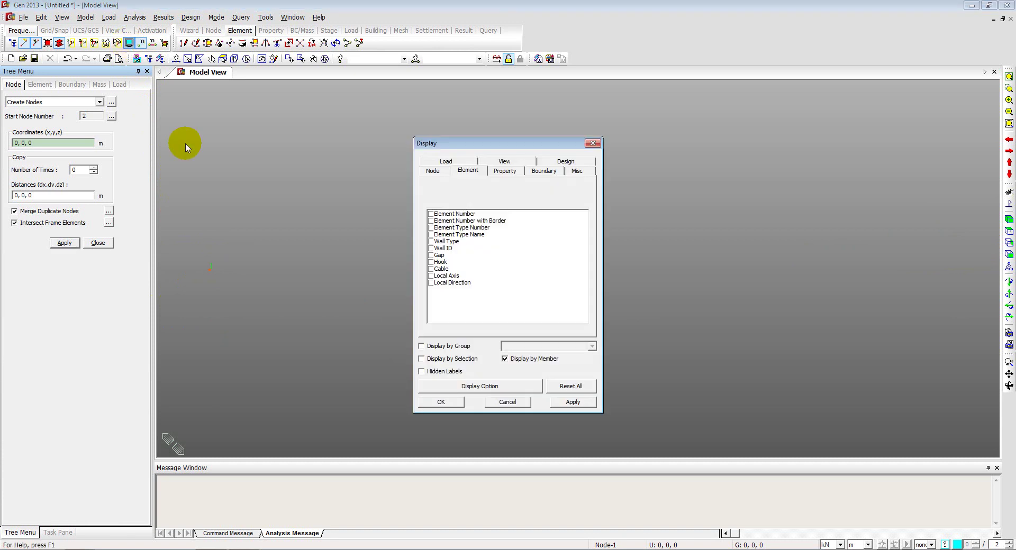
left_click(500, 387)
left_click(562, 226)
left_click(557, 249)
left_click(561, 226)
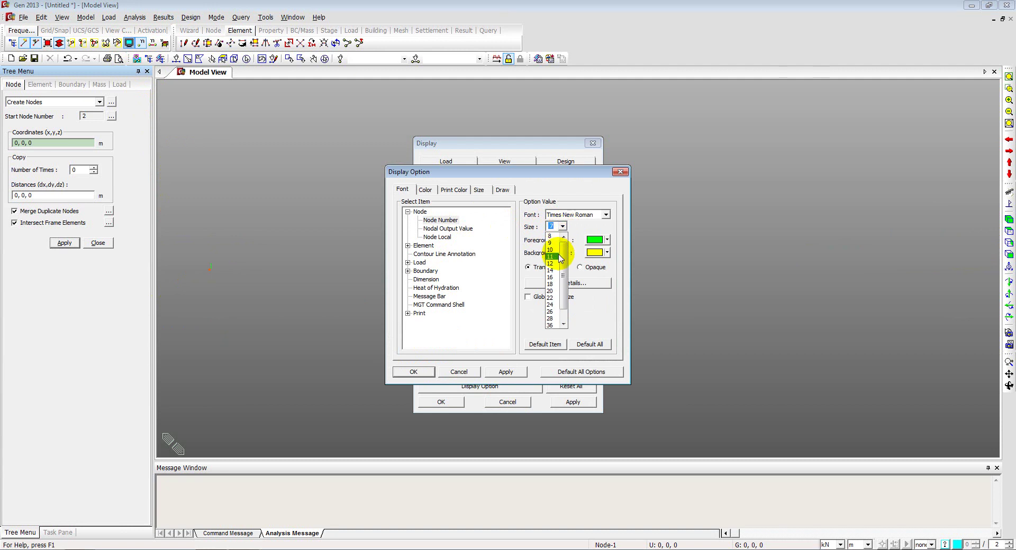
left_click(553, 259)
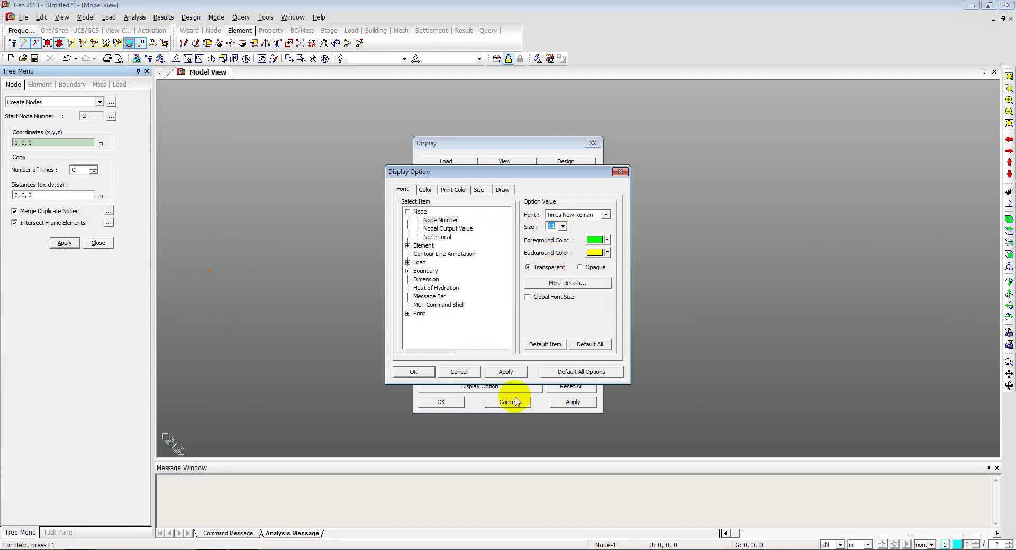
left_click(413, 372)
left_click(450, 406)
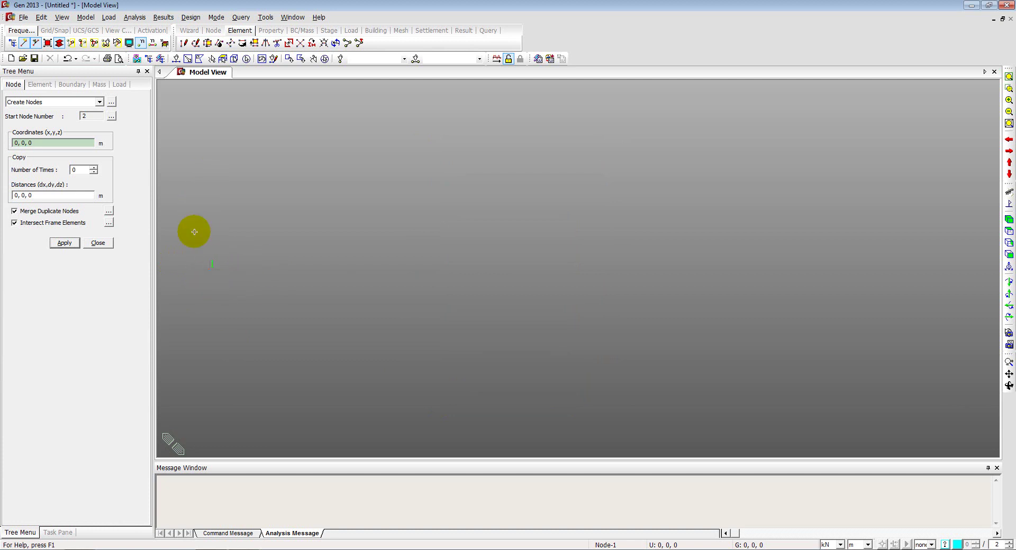
Extrude the origin node into beam line elements with a translation of 0, 0, 2.5 m repeated 2 times to form column A-B-C
key("alt+Tab")
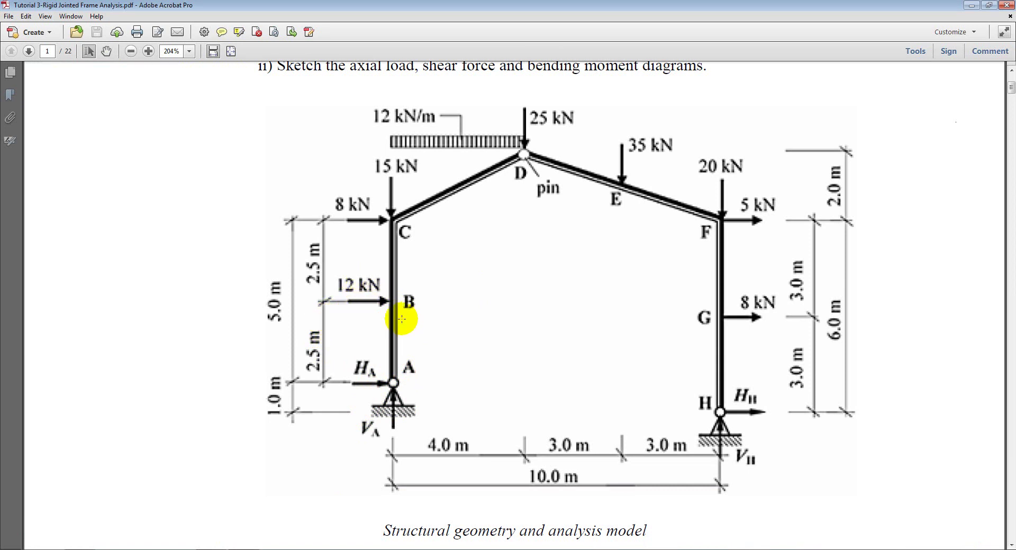
key("alt+Tab")
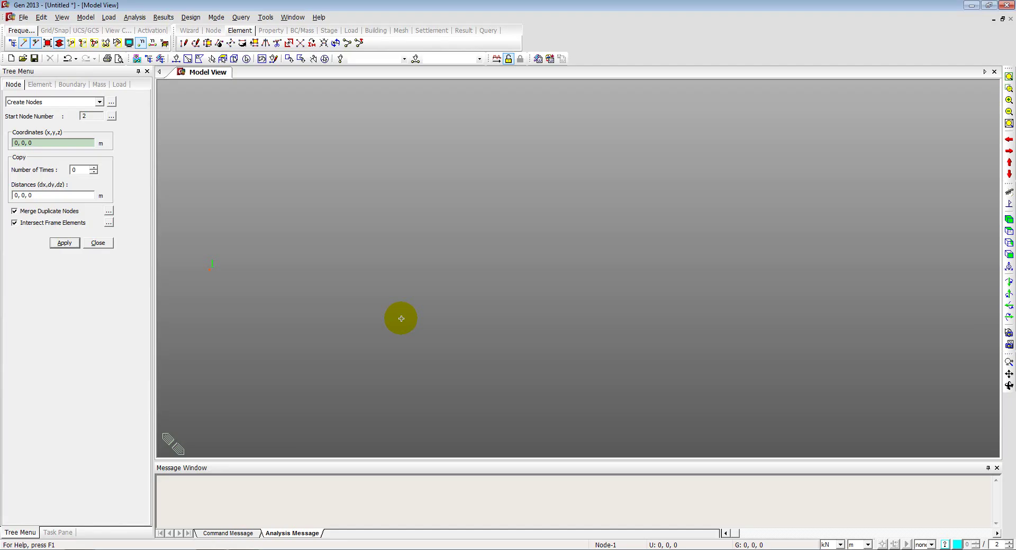
left_click(85, 17)
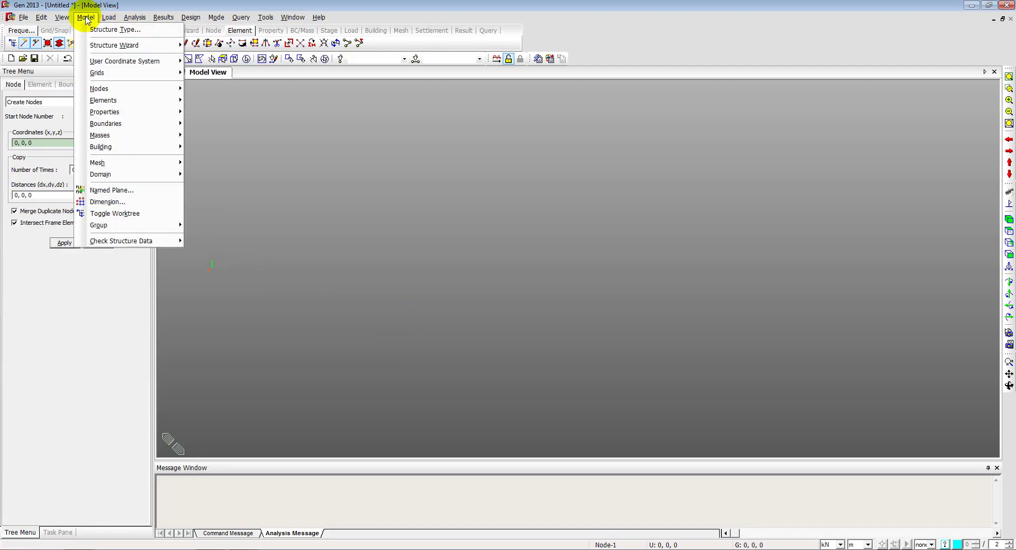
mouse_move(125, 100)
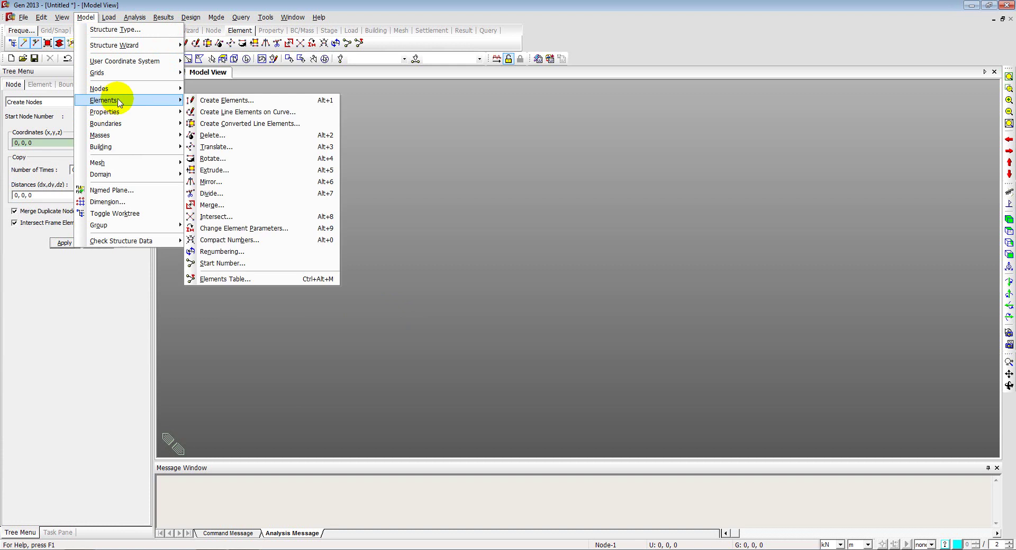
left_click(230, 174)
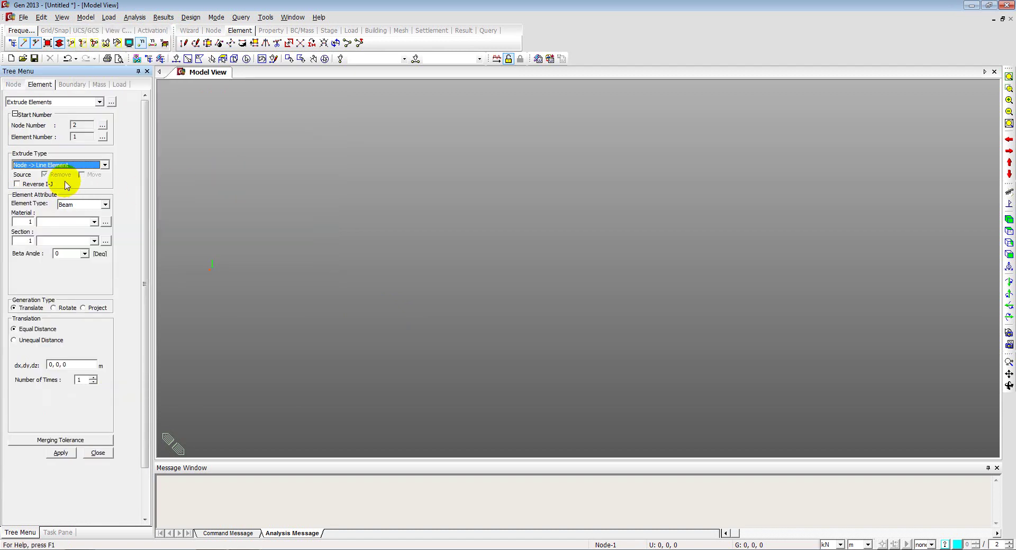
left_click(176, 58)
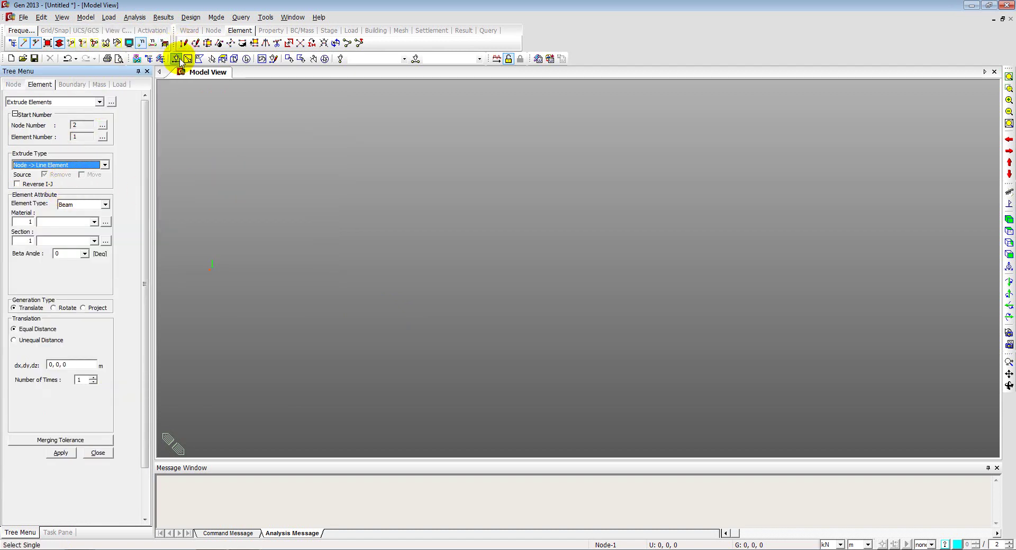
left_click(209, 269)
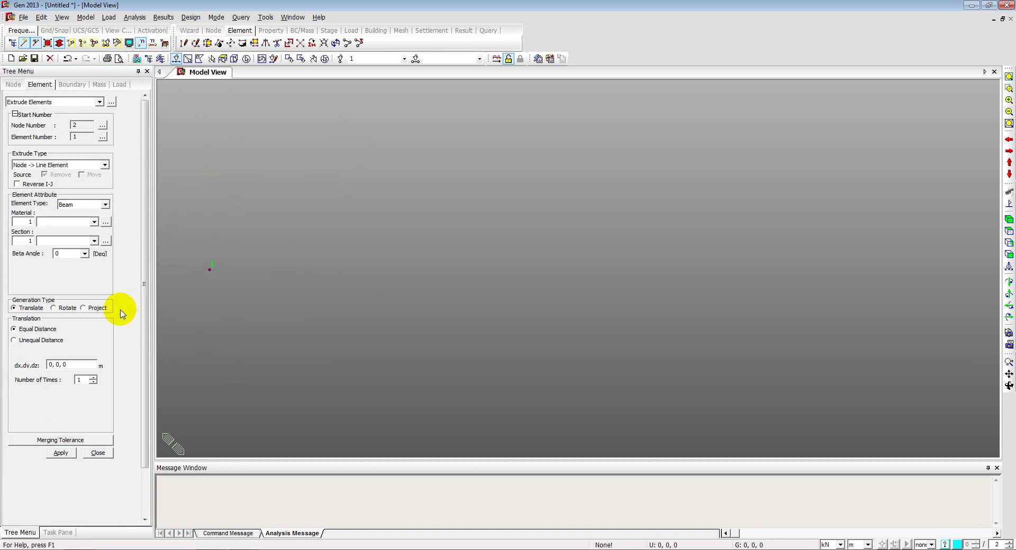
left_click(64, 365)
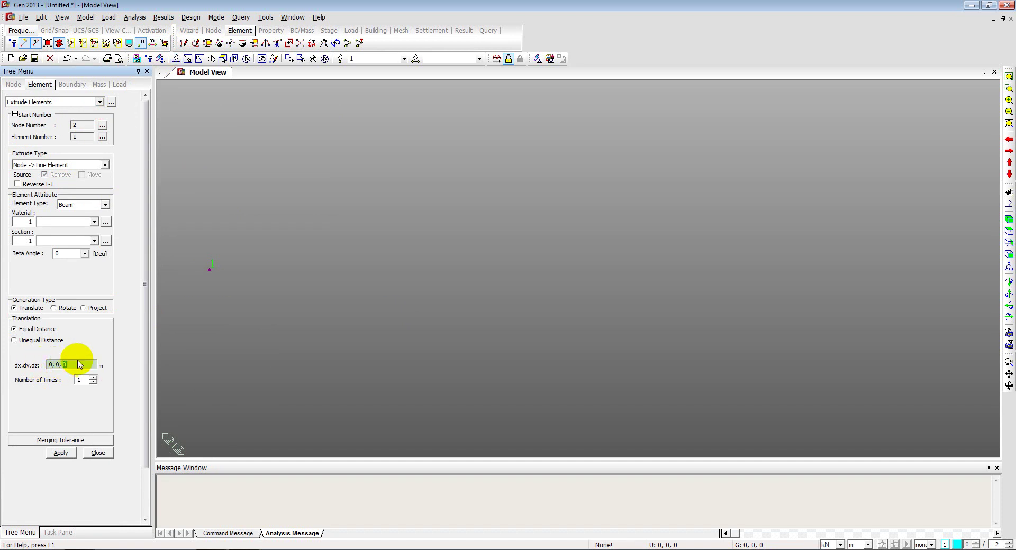
type("2.5")
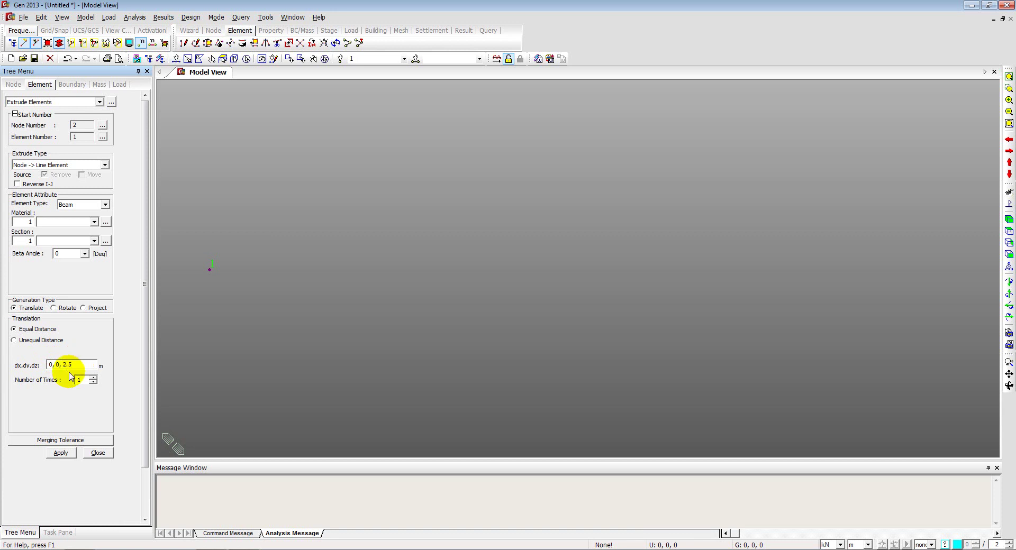
left_click(79, 380)
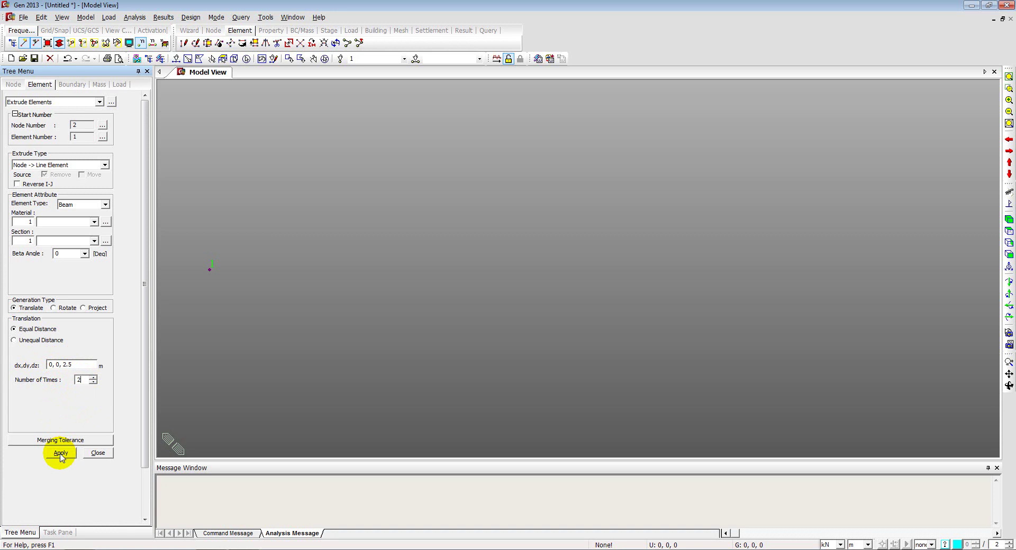
left_click(61, 454)
left_click(1009, 254)
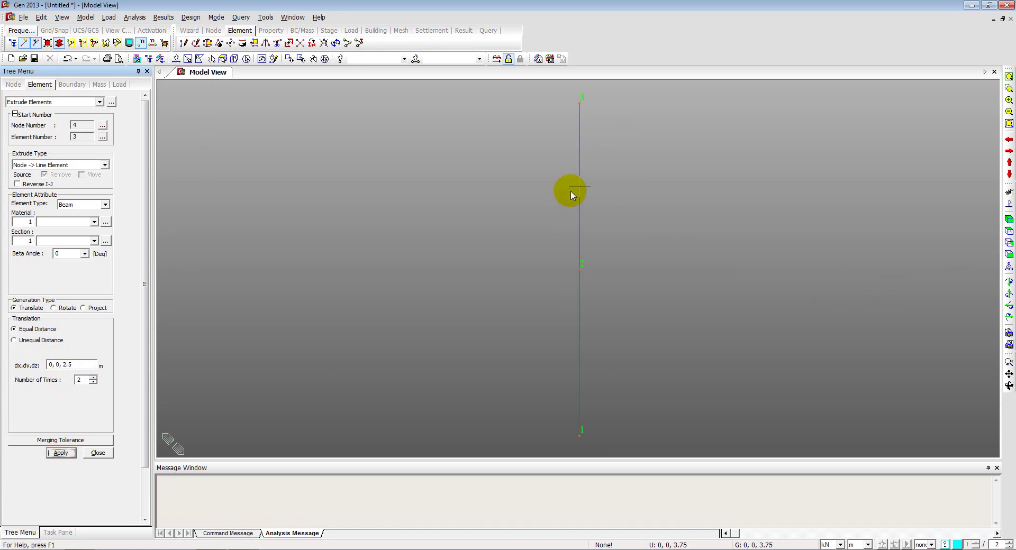
left_click(410, 423)
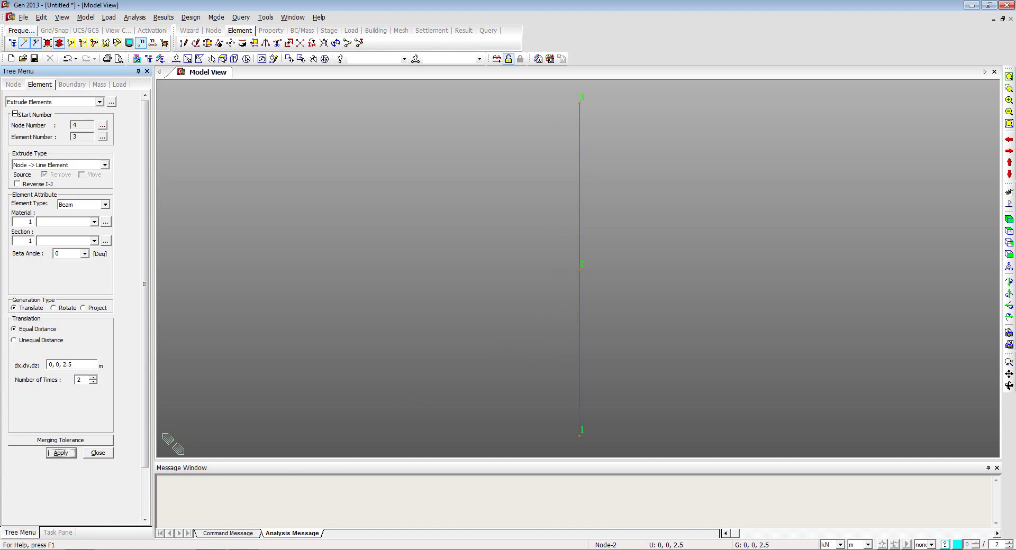
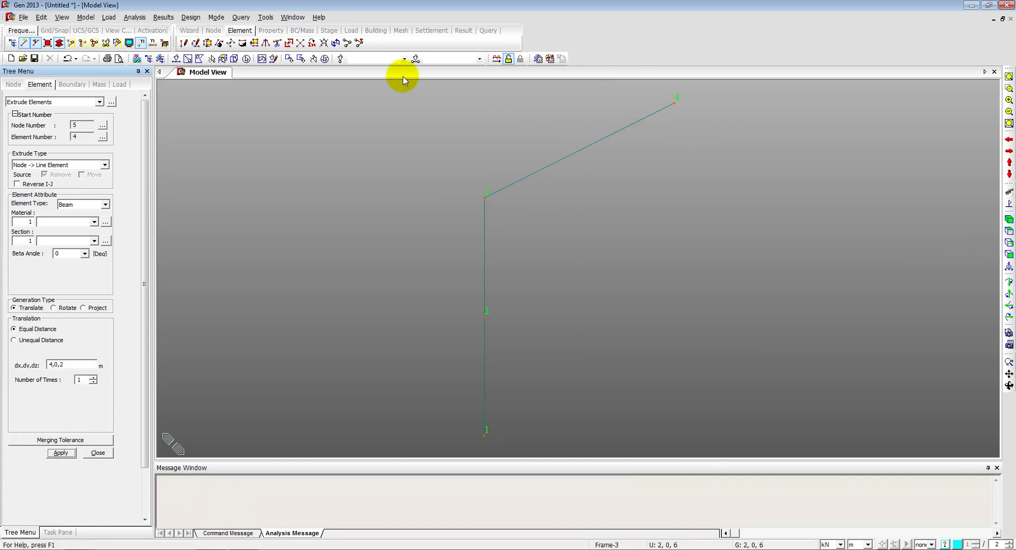
Try to extrude apex node 4 into beam elements with a translation of 3, 0, 1 m repeated 2 times
left_click(176, 60)
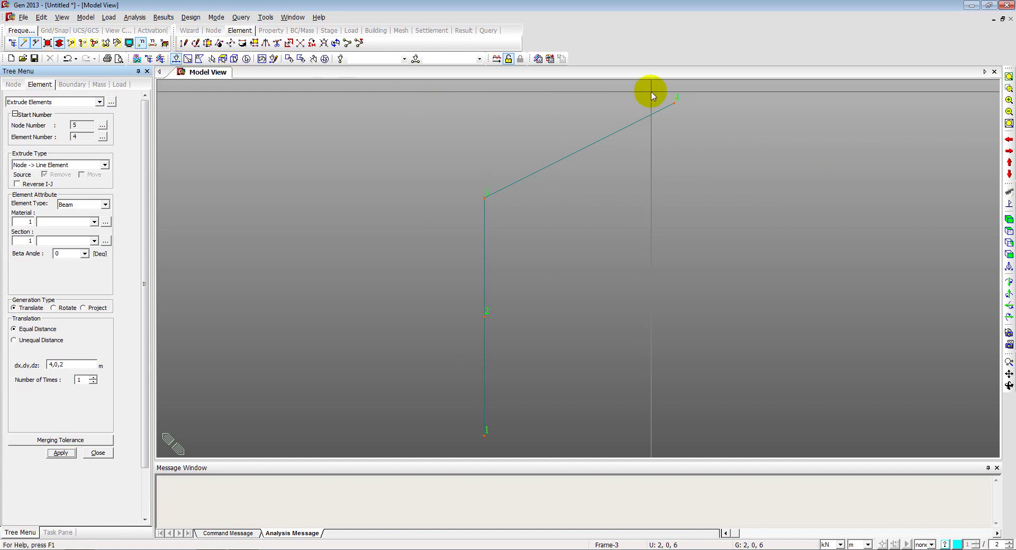
left_click(669, 100)
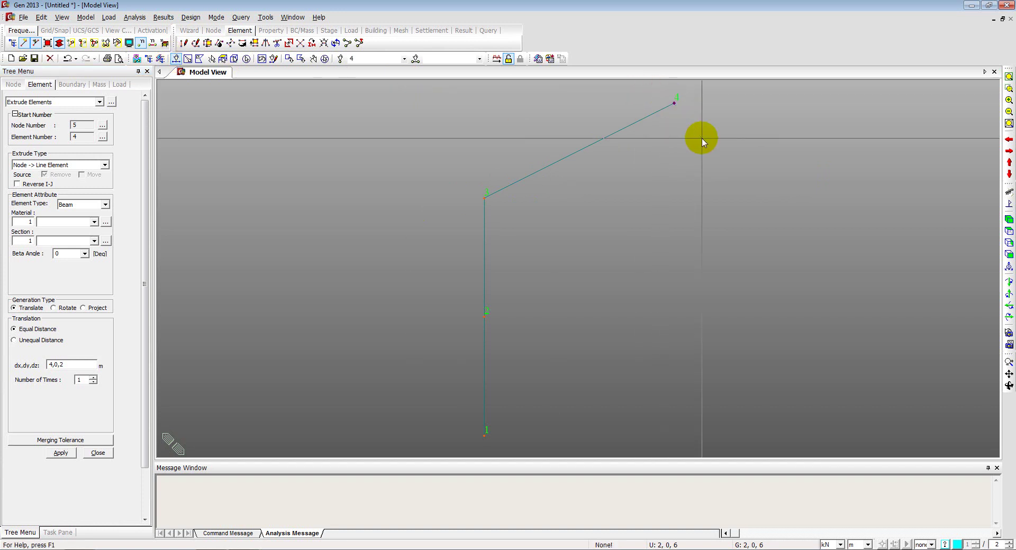
key("alt+Tab")
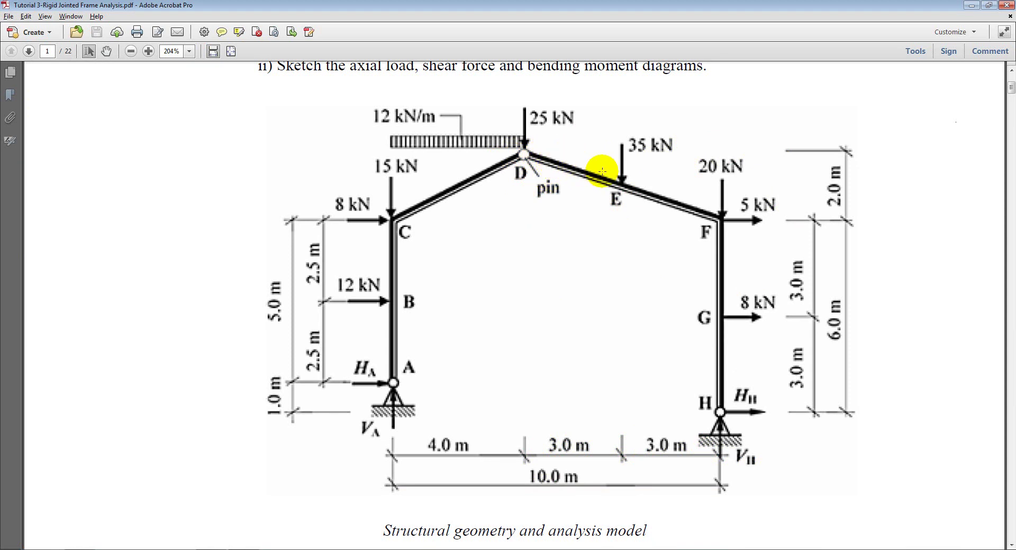
key("alt+Tab")
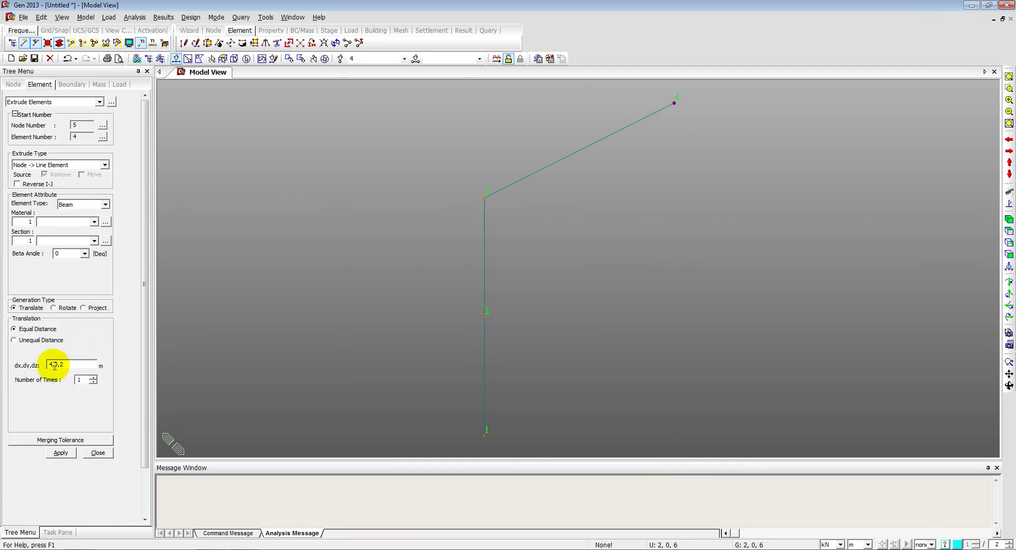
double_click(52, 365)
type("3,0,")
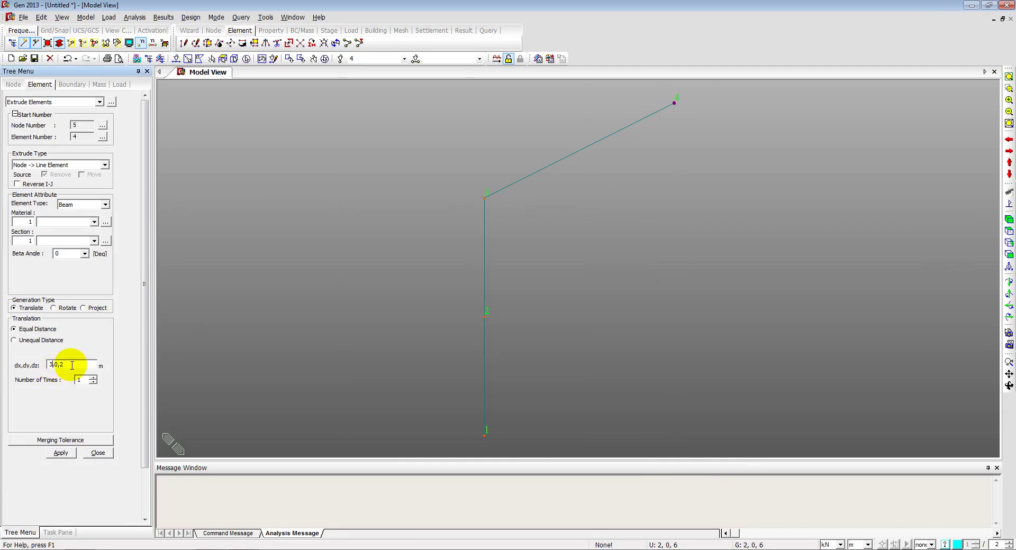
type("1")
double_click(79, 380)
left_click(61, 454)
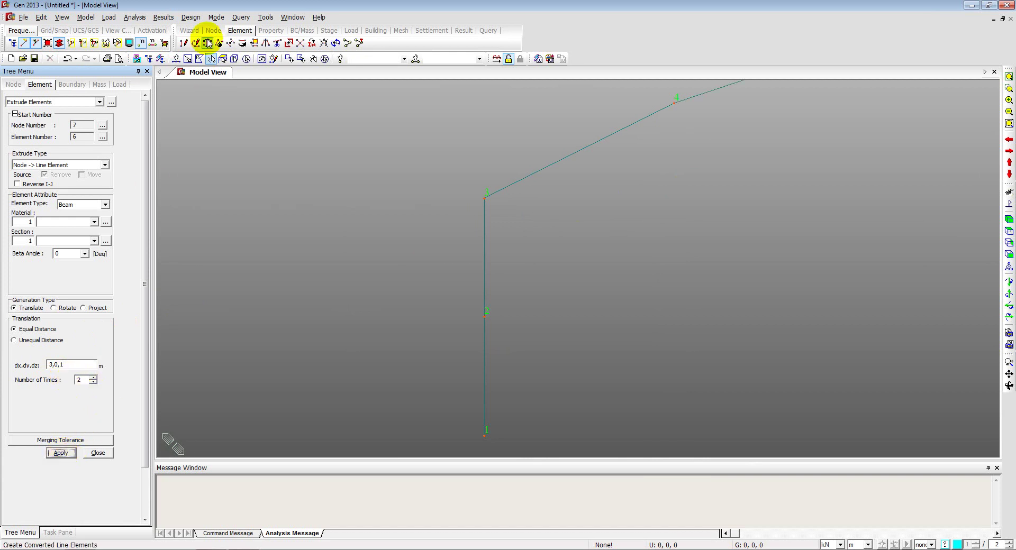
left_click(68, 60)
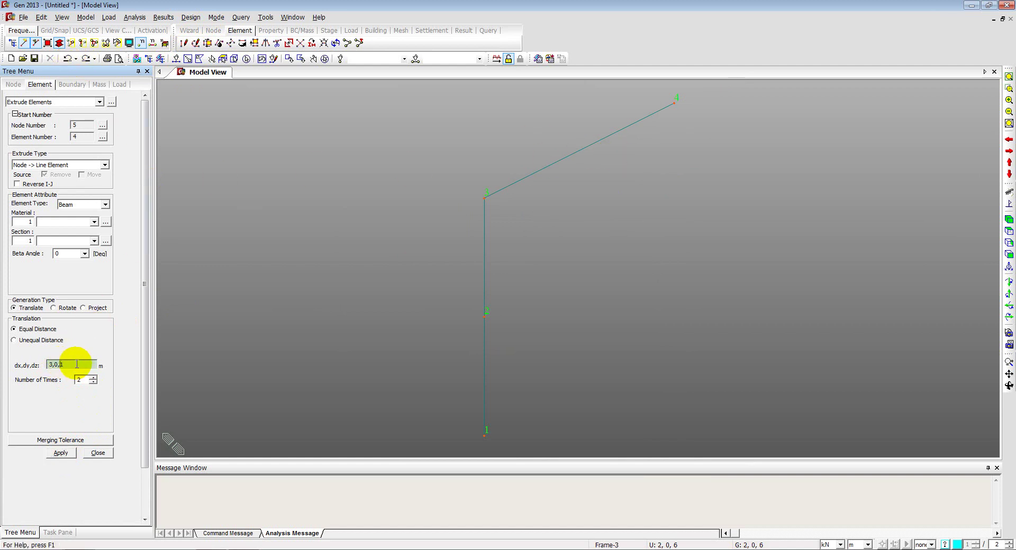
Extrude apex node 4 into beam elements with a translation of 3, 0, -1 m repeated 2 times to form rafter D-E-F
type("-")
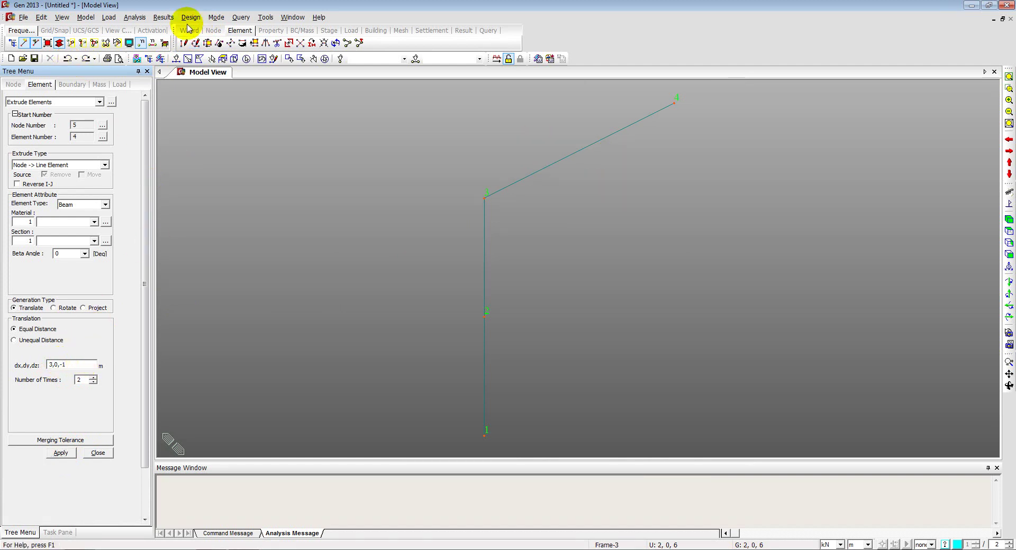
left_click(176, 58)
left_click_drag(661, 91, 696, 118)
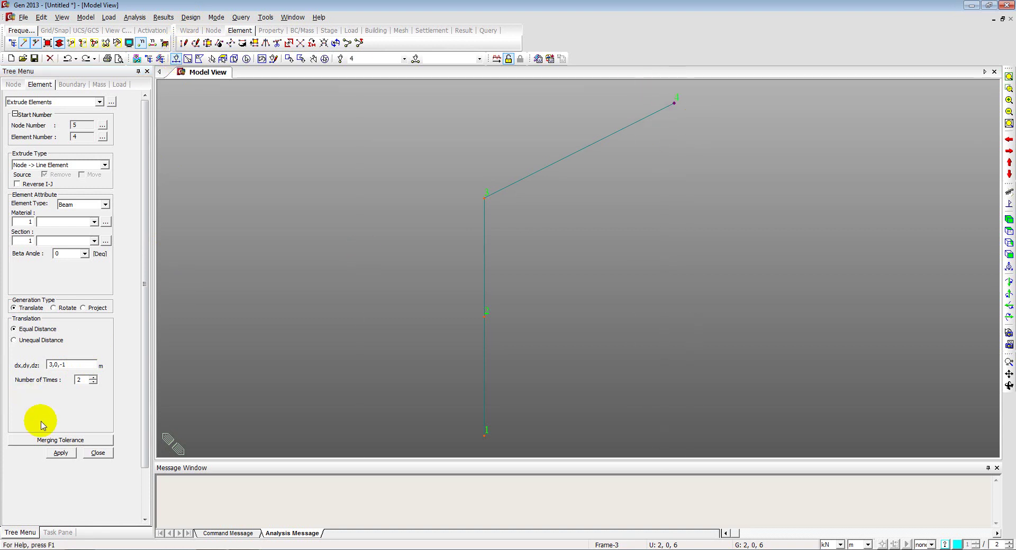
left_click(53, 455)
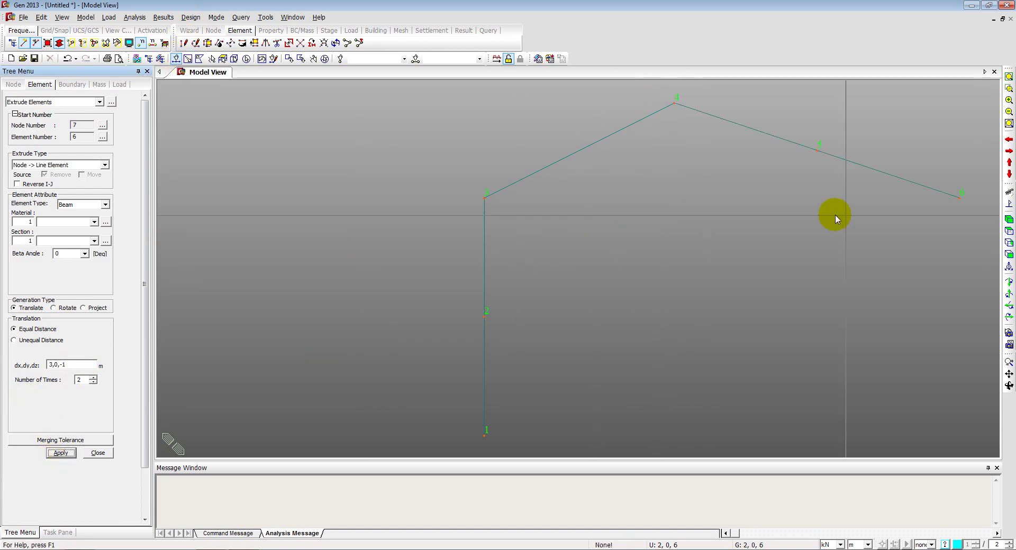
Extrude eaves node 6 into beam elements with a translation of 0, 0, -3 m repeated 2 times to form column F-G-H
left_click(1008, 256)
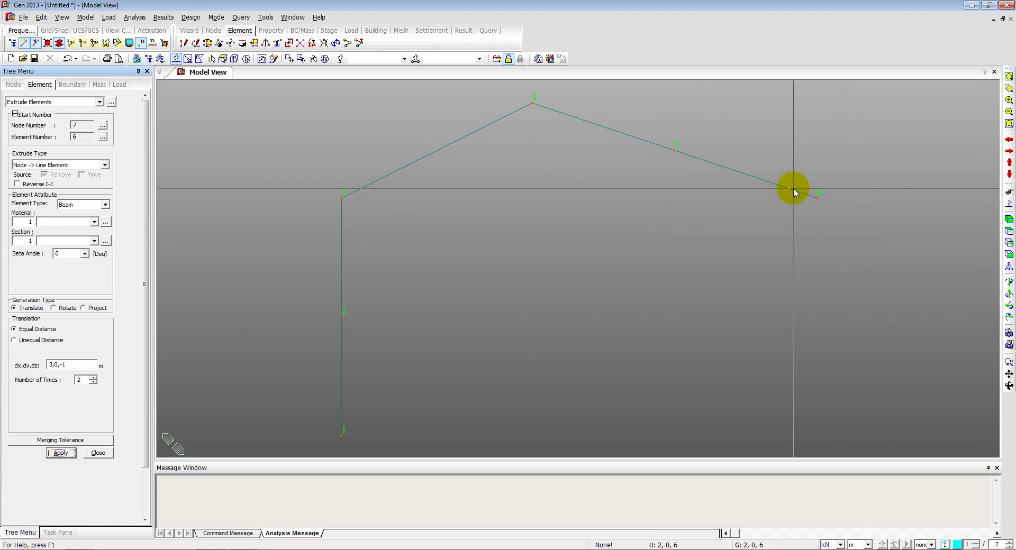
left_click_drag(798, 185, 850, 237)
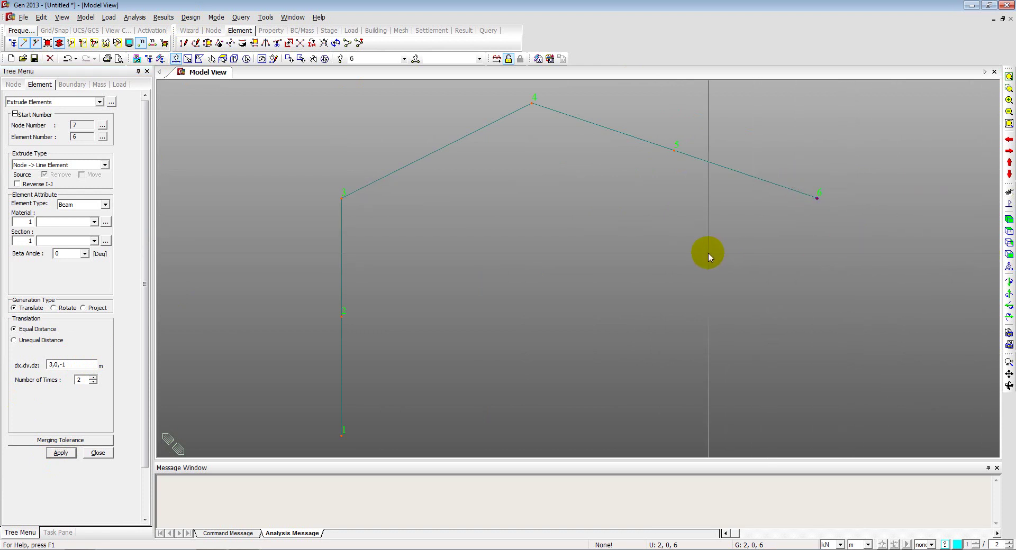
key("alt+Tab")
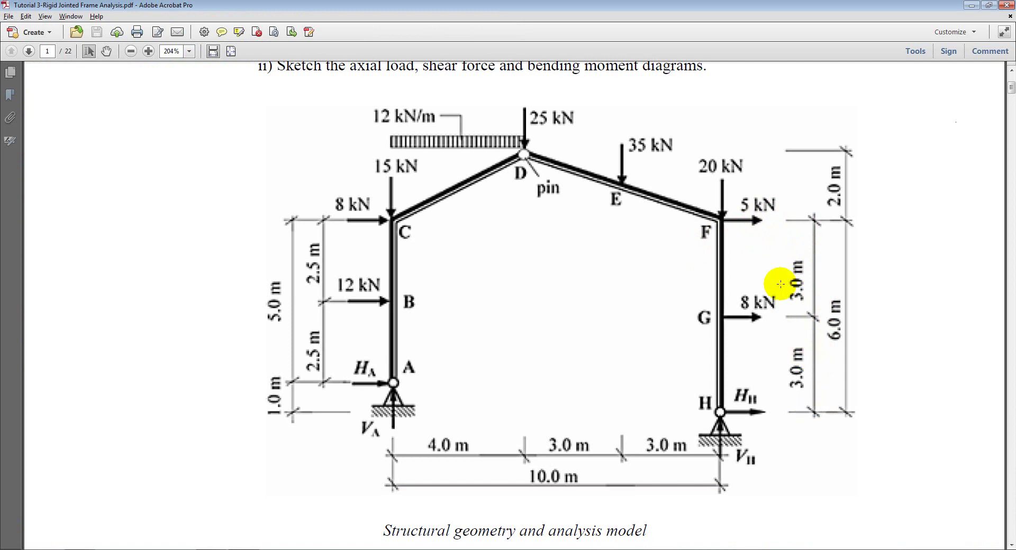
key("alt+Tab")
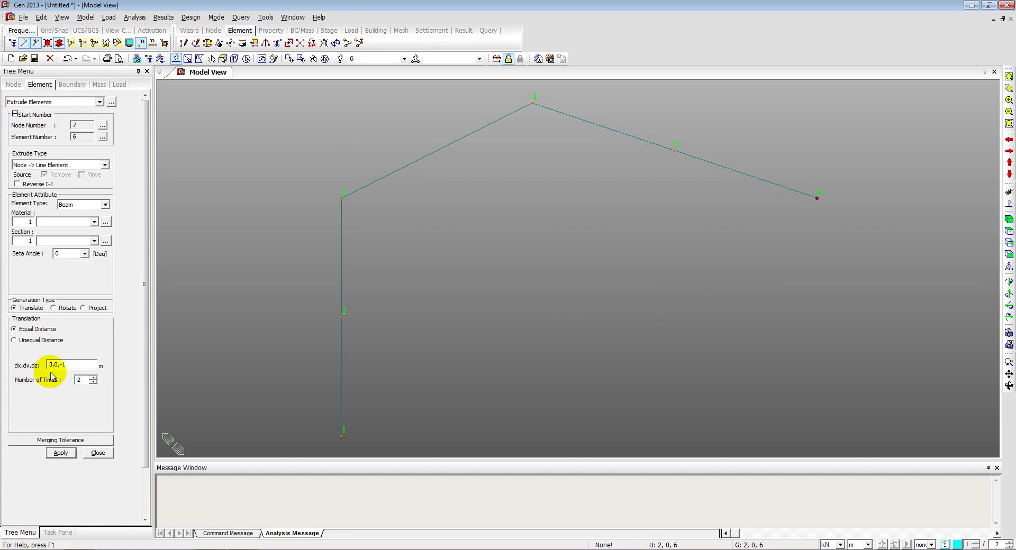
left_click(68, 364)
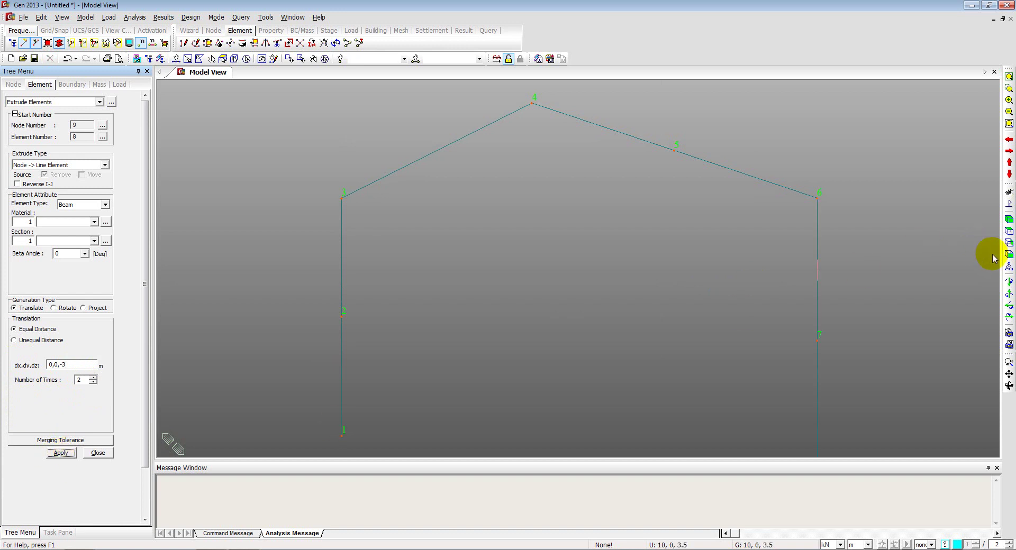
left_click(1009, 254)
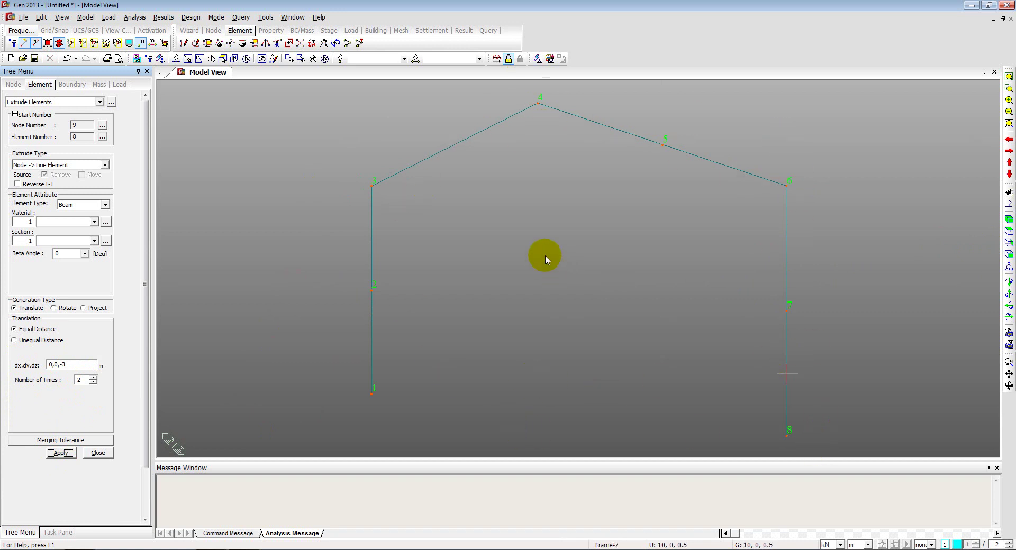
left_click(98, 453)
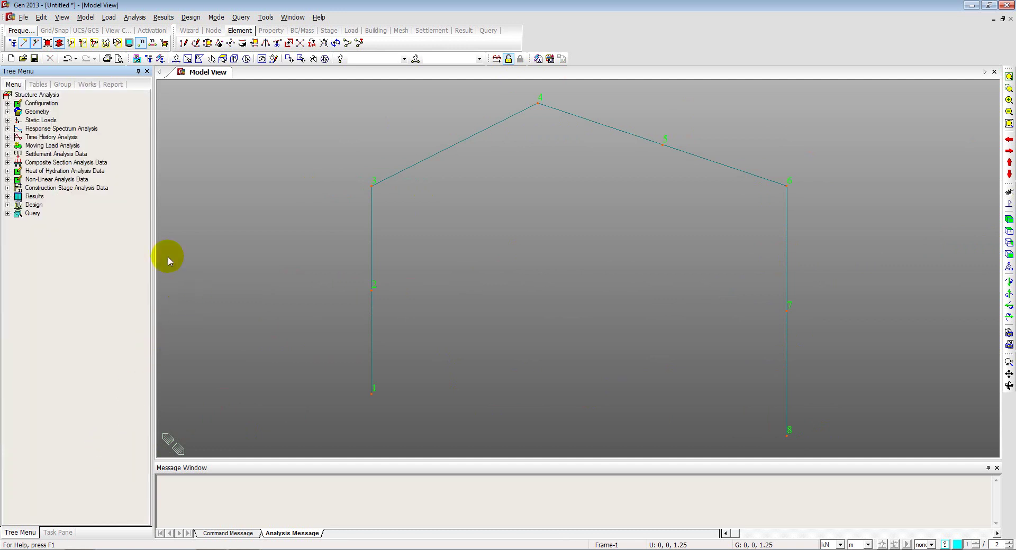
Start a new material with its type of design set to User Defined
left_click(85, 19)
mouse_move(171, 114)
left_click(211, 112)
left_click(212, 53)
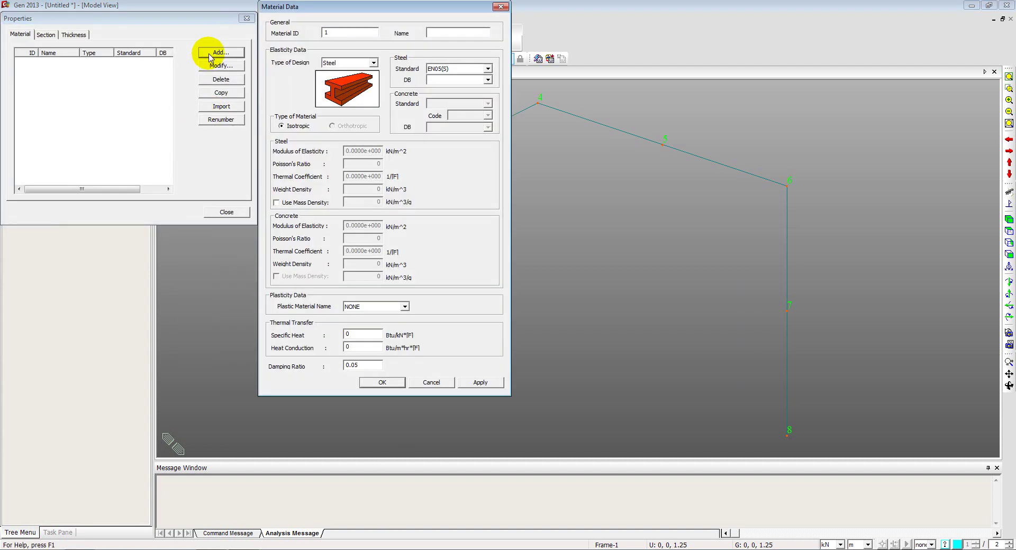
left_click(374, 63)
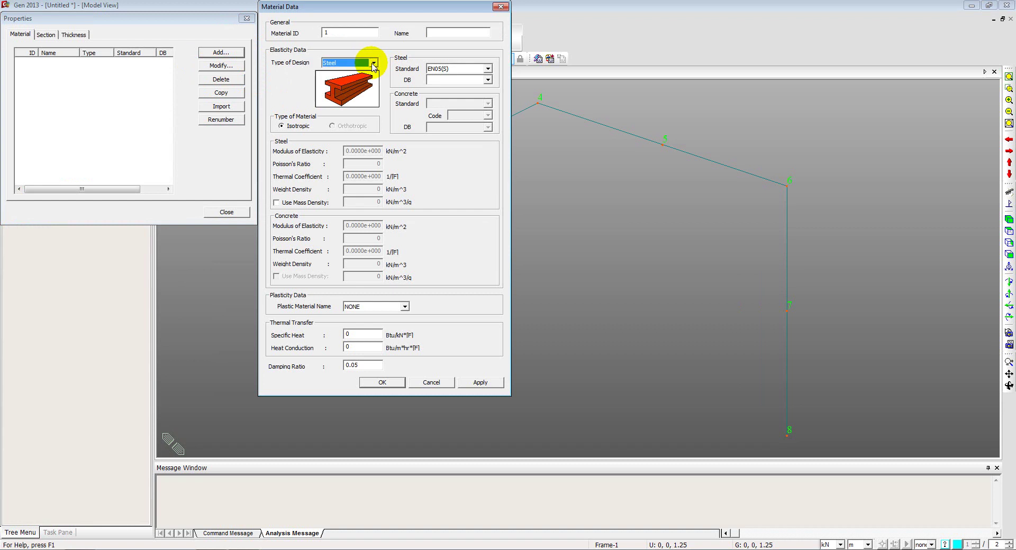
left_click(338, 64)
left_click(341, 86)
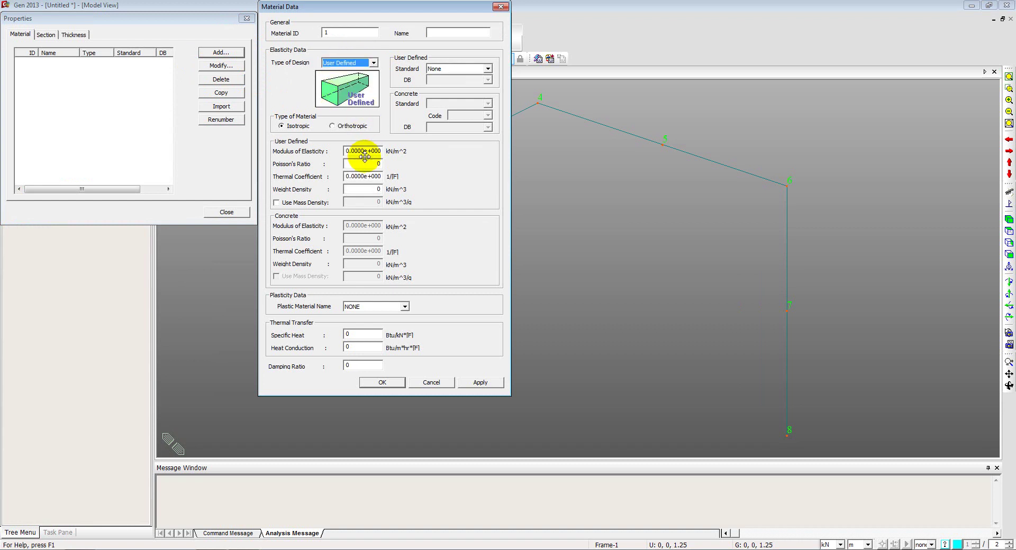
Set the material's modulus of elasticity to 2e+008 kN/m^2, enter its name and add it to the model
left_click_drag(364, 152, 332, 153)
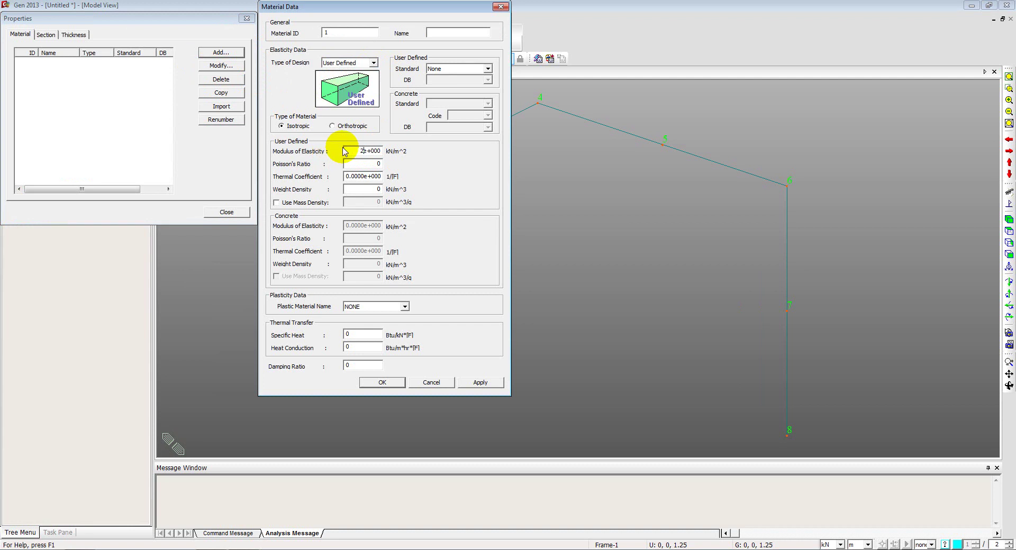
type("2e+00")
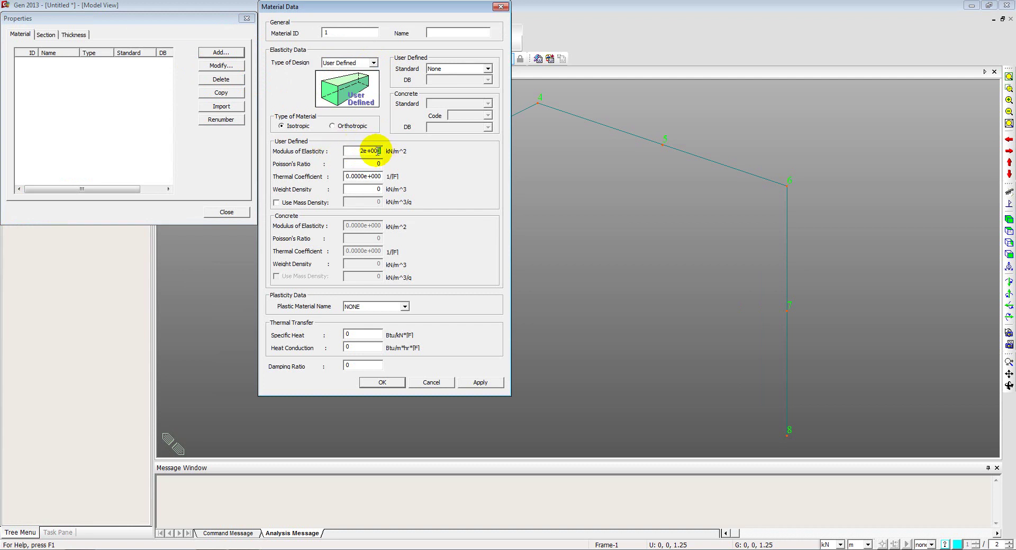
type("8")
left_click(439, 36)
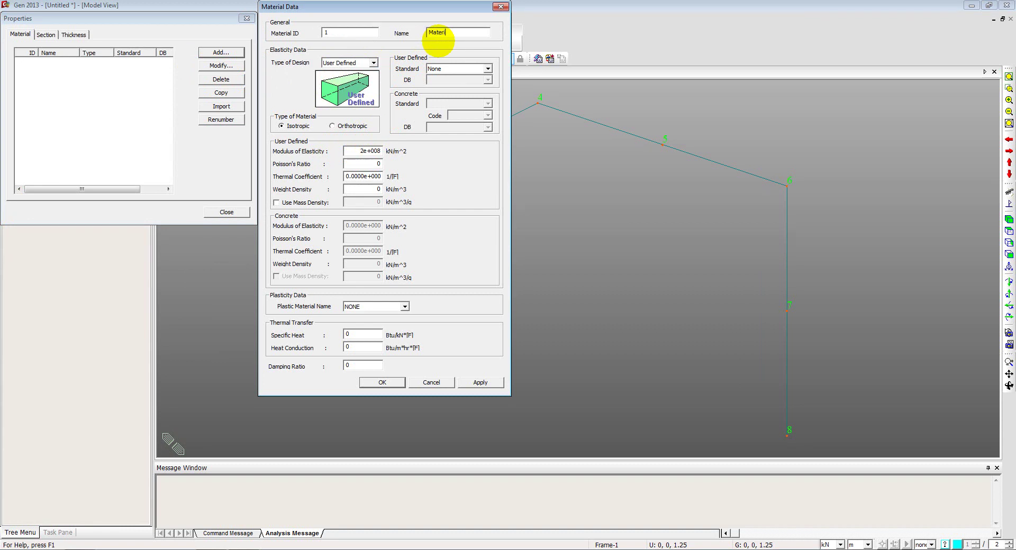
left_click(377, 382)
left_click(211, 211)
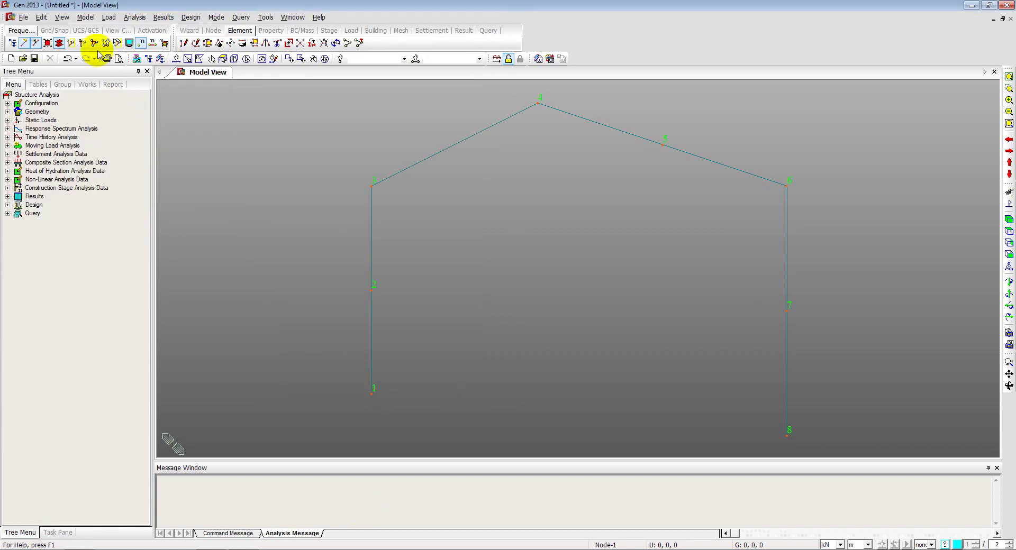
Add the I-section UC 305x305x158 from the BS4-93 database as the section property of the frame members
left_click(85, 17)
mouse_move(132, 111)
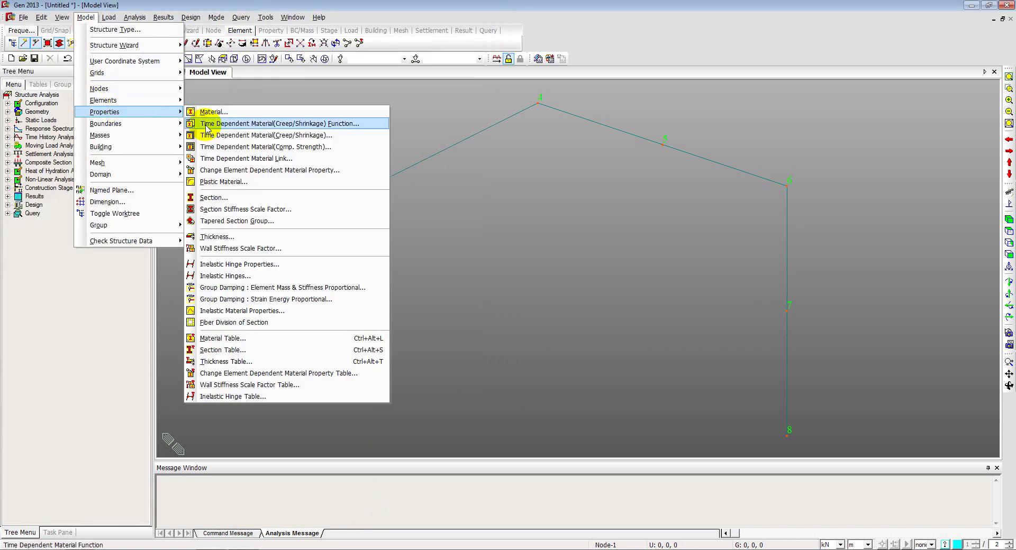
left_click(246, 202)
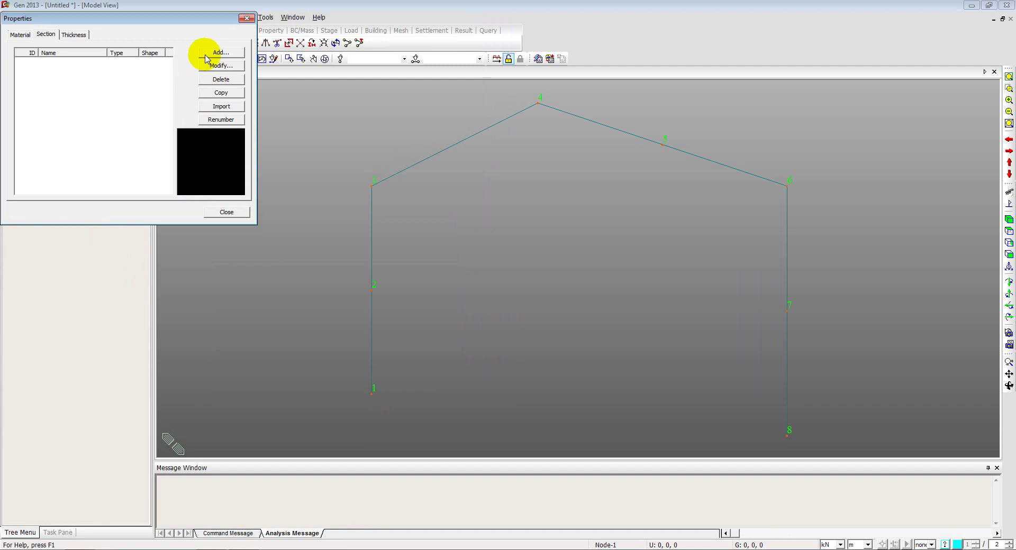
left_click(221, 53)
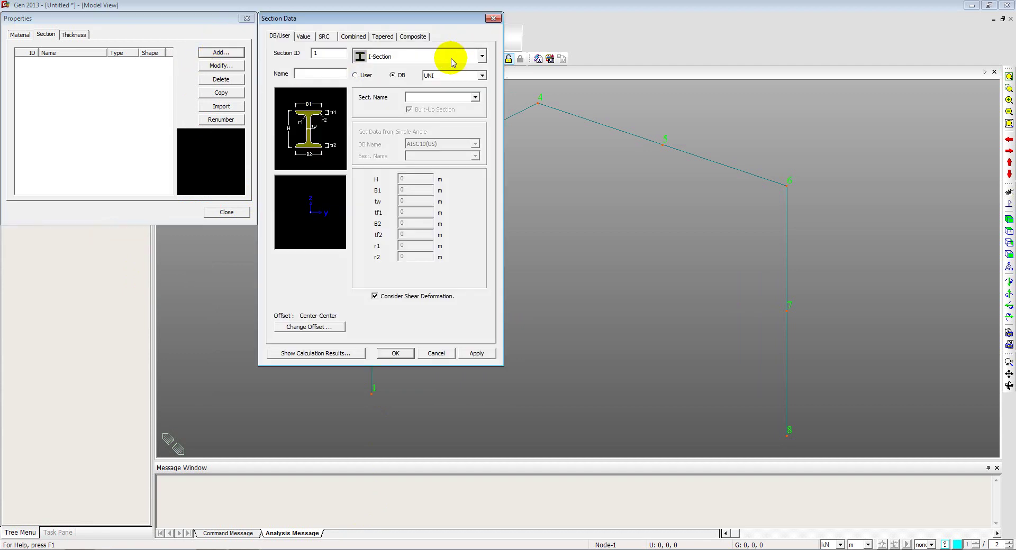
left_click(482, 76)
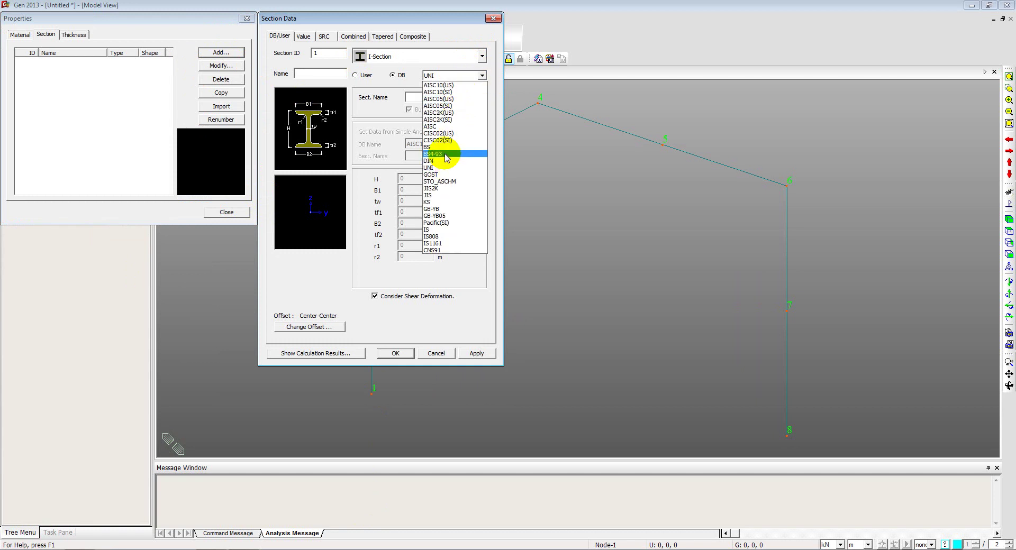
left_click(446, 154)
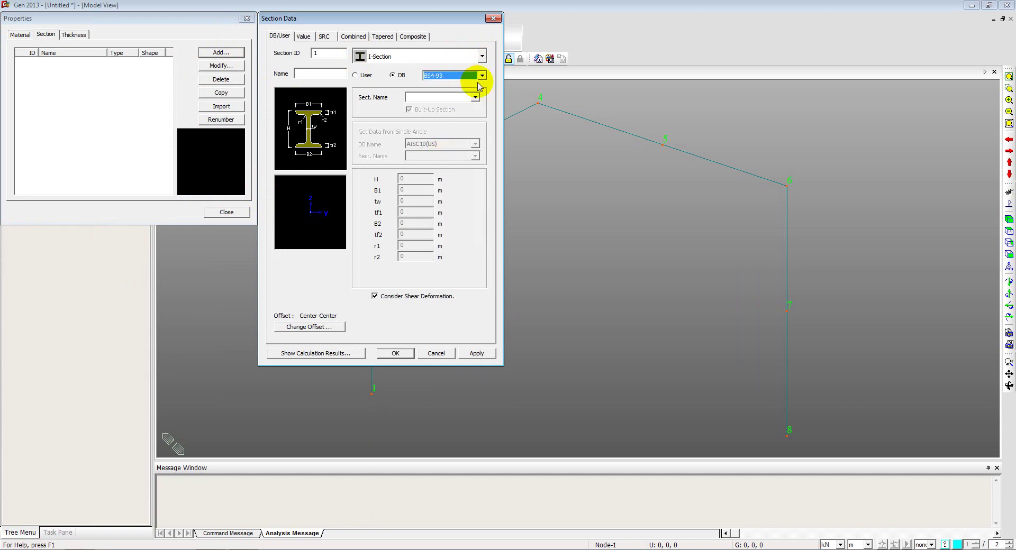
left_click(474, 100)
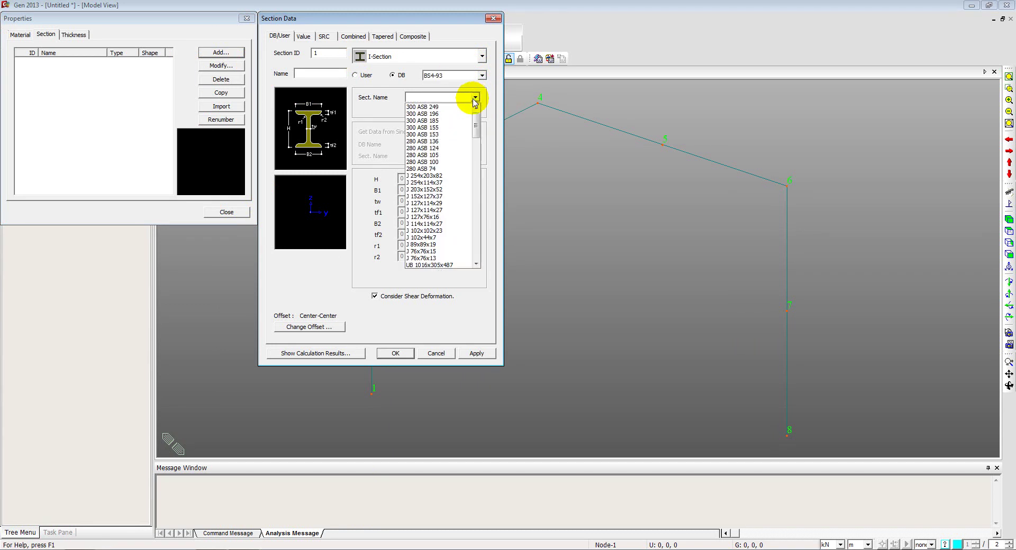
left_click_drag(476, 118, 474, 235)
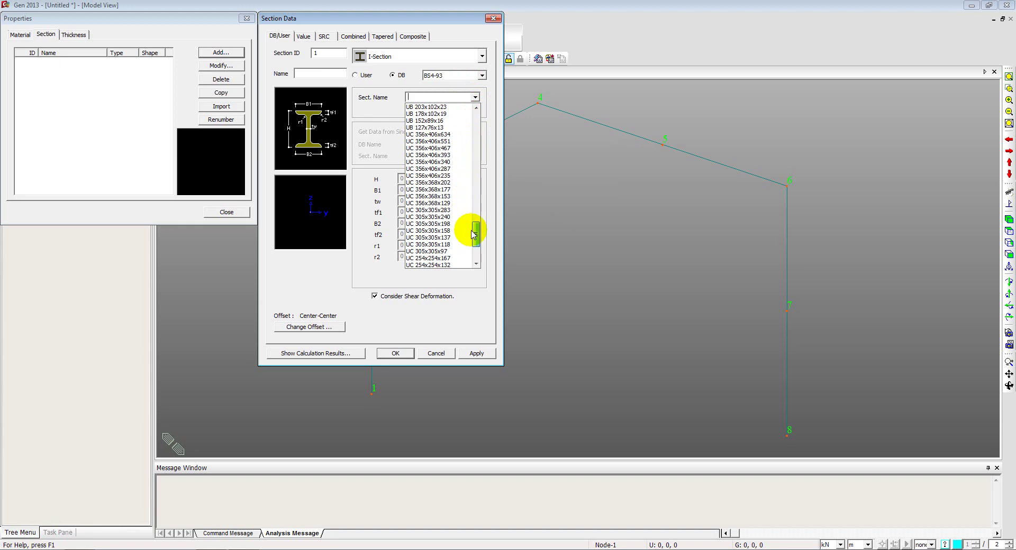
left_click(433, 232)
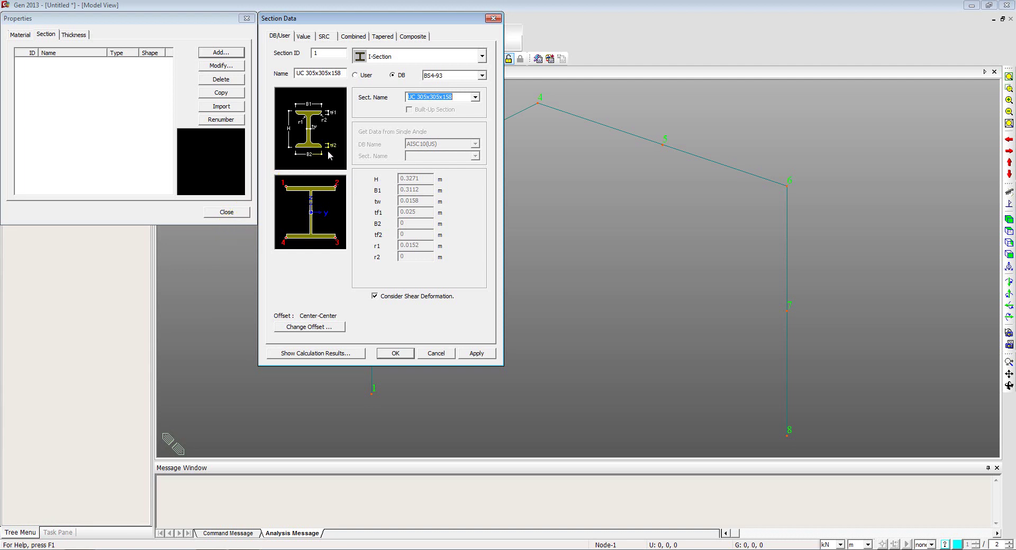
left_click(392, 354)
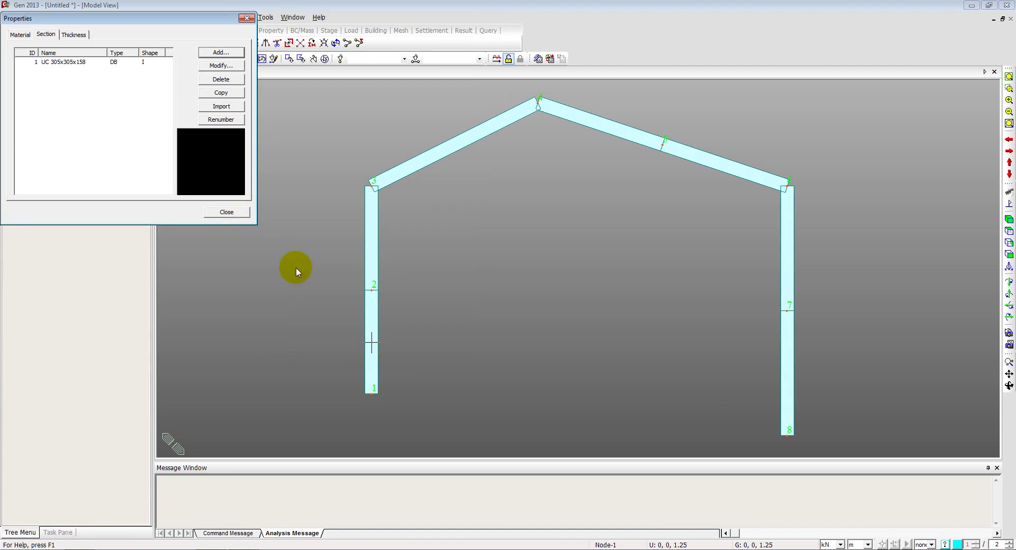
left_click(227, 212)
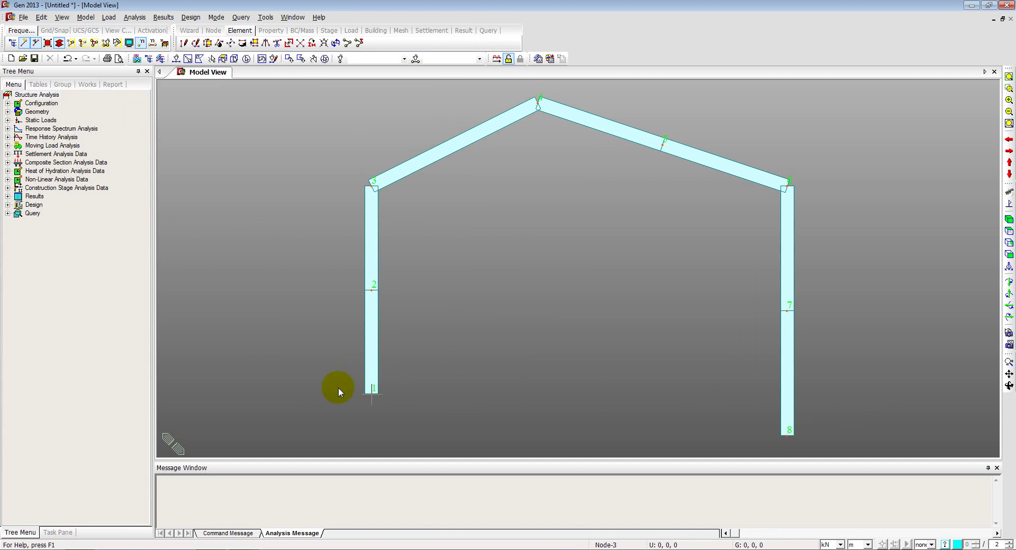
Assign supports restraining Dx and Dz to base nodes 1 and 8 of the frame
left_click(95, 19)
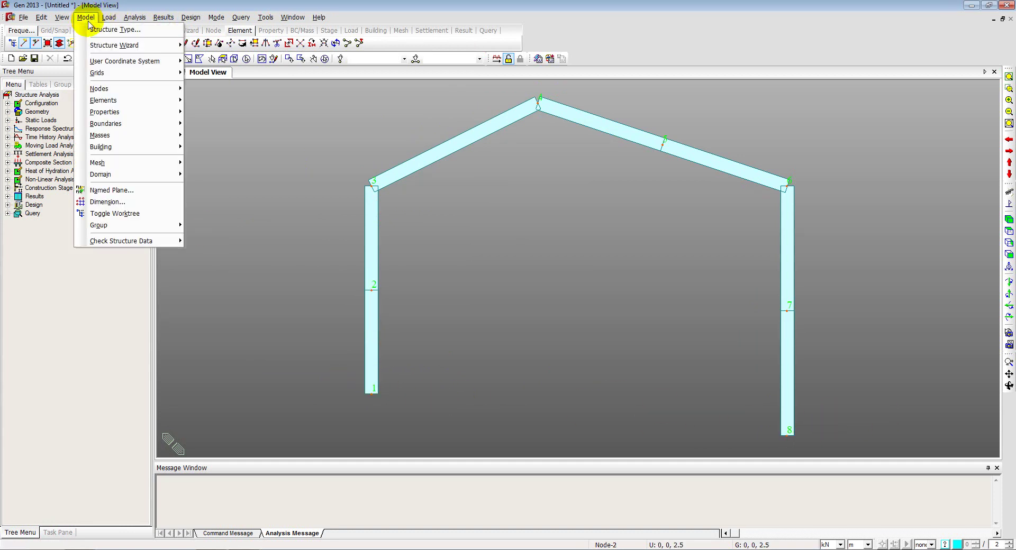
mouse_move(143, 124)
left_click(216, 124)
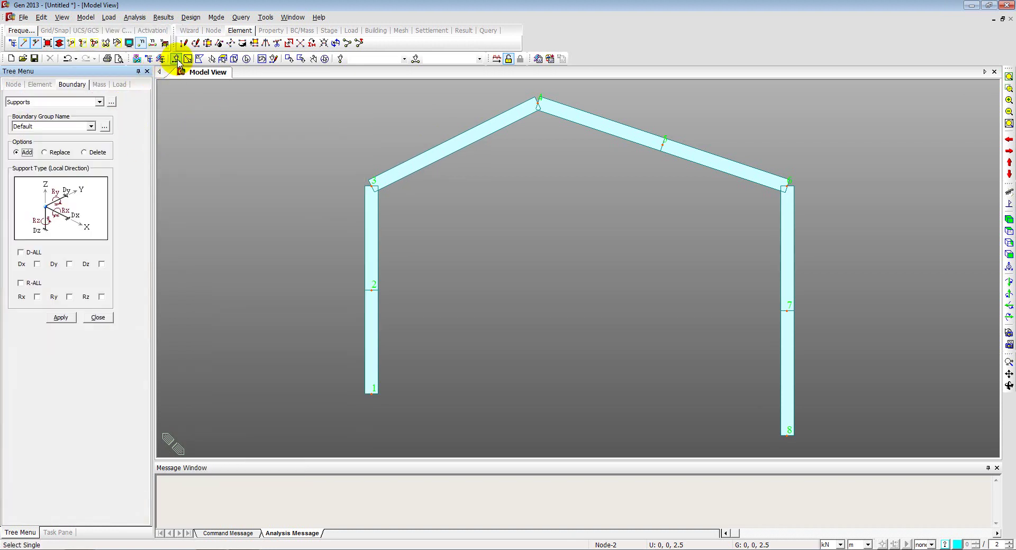
left_click(178, 62)
left_click_drag(354, 383, 382, 404)
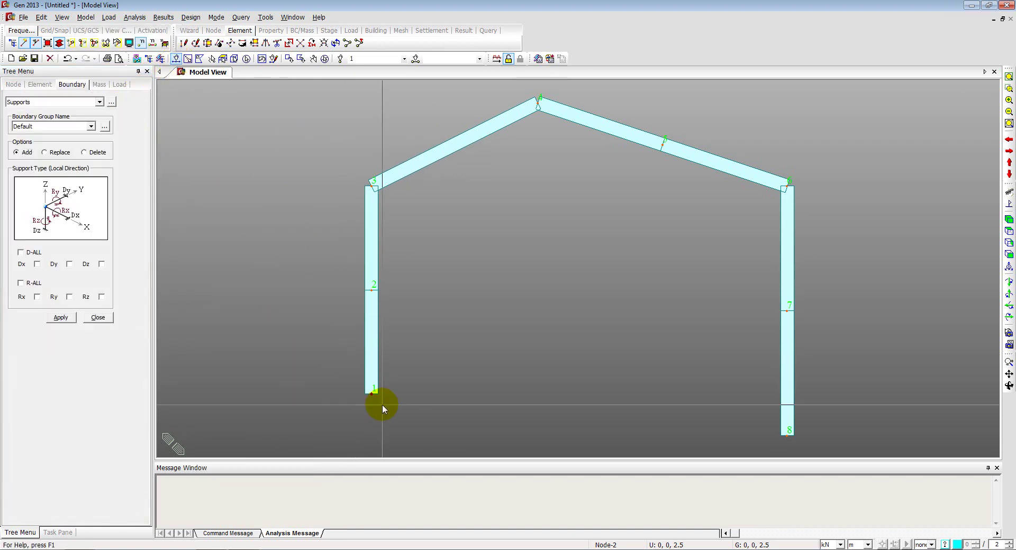
left_click_drag(773, 427, 830, 451)
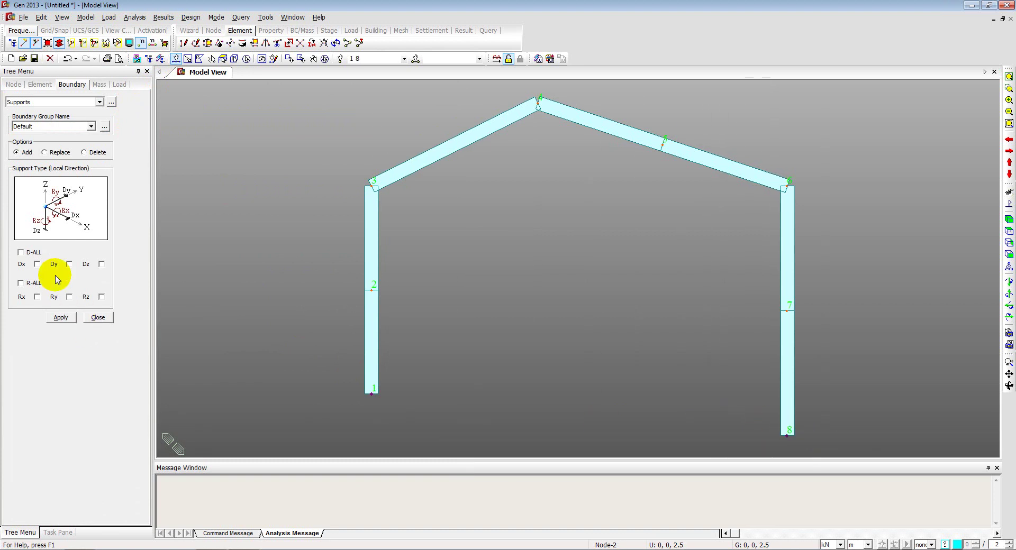
left_click(37, 264)
left_click(101, 265)
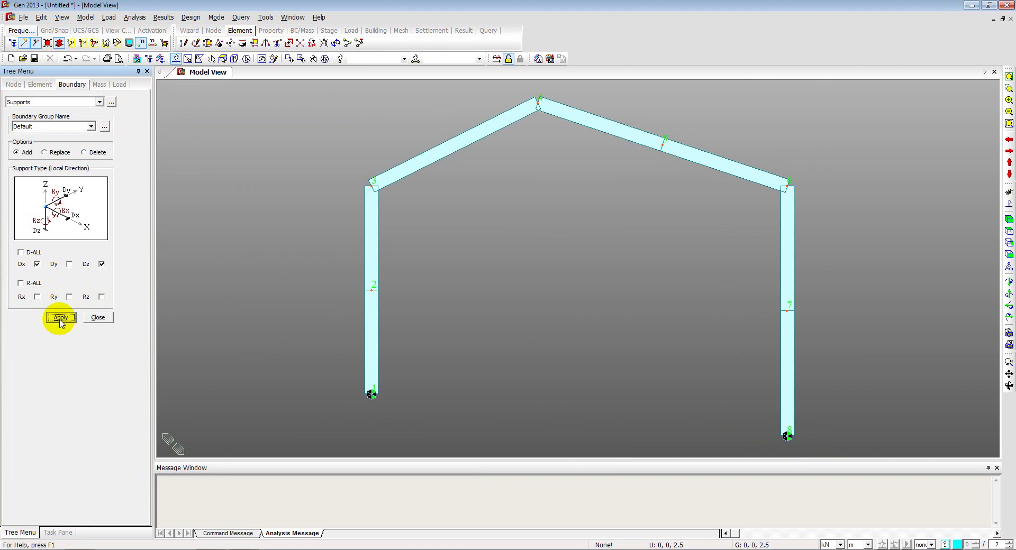
left_click(98, 318)
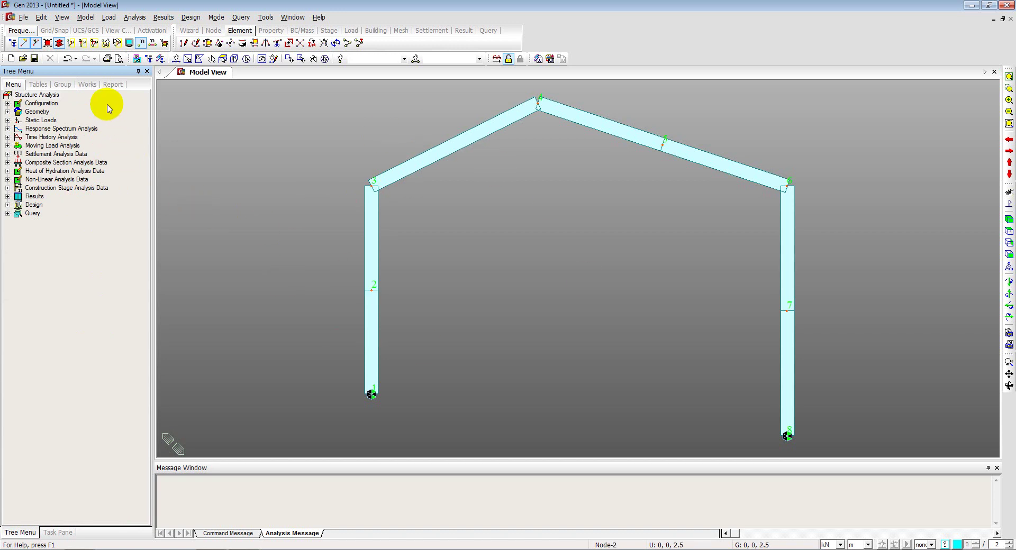
Hide the display of the Type 1 supports through the model's works tree
left_click(87, 84)
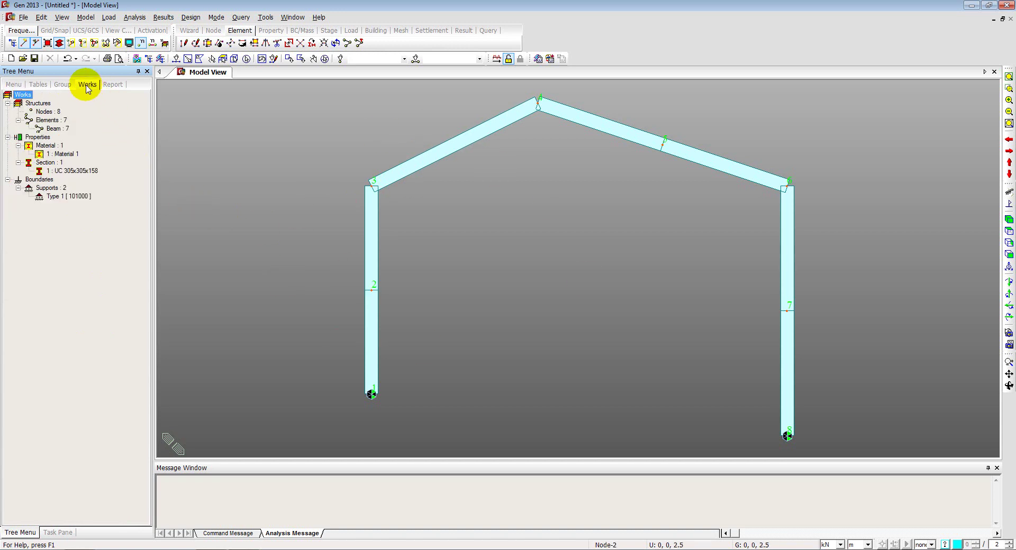
right_click(60, 200)
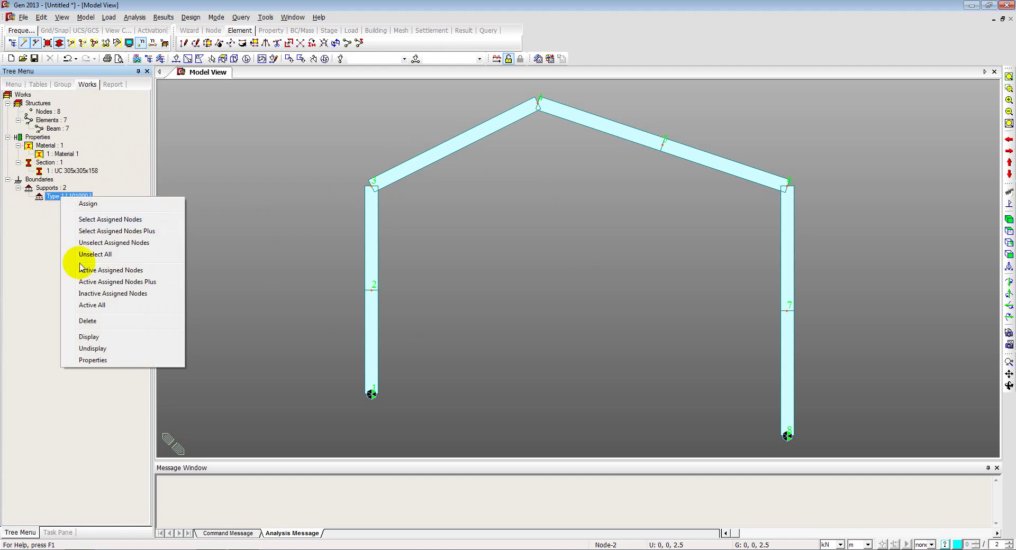
left_click(83, 324)
right_click(58, 199)
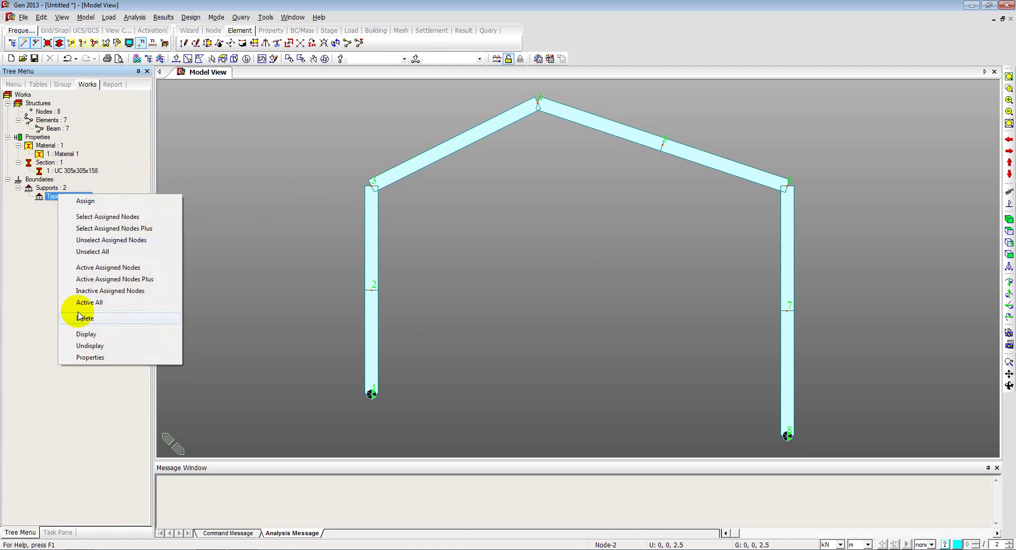
left_click(87, 341)
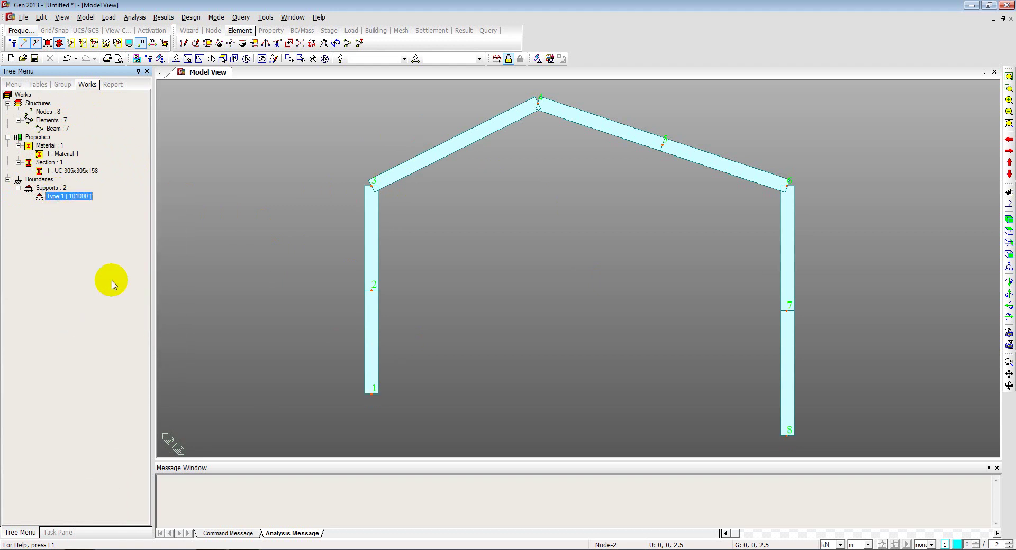
Review the section data of UC 305x305x158 from the works tree and close it unchanged
right_click(63, 172)
left_click(97, 309)
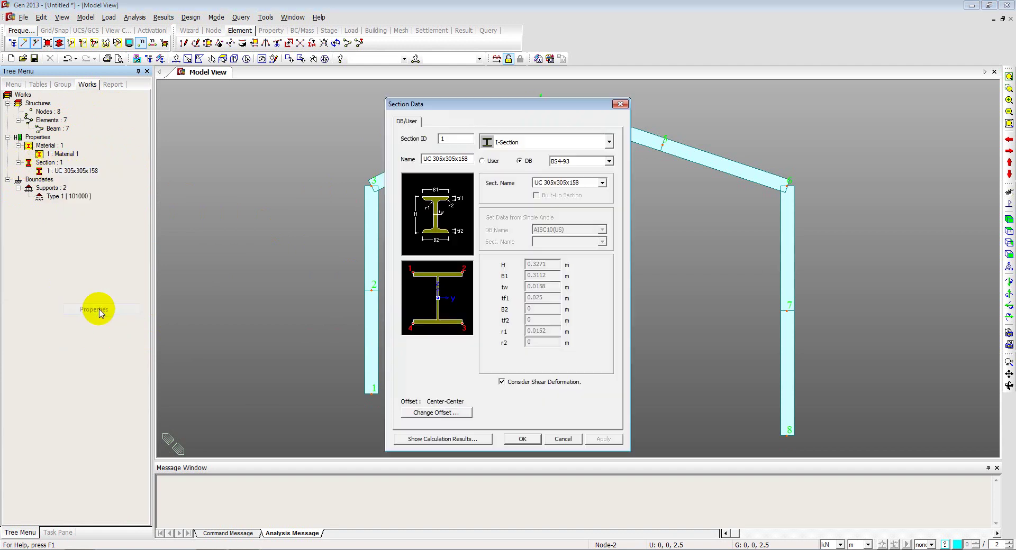
left_click(620, 105)
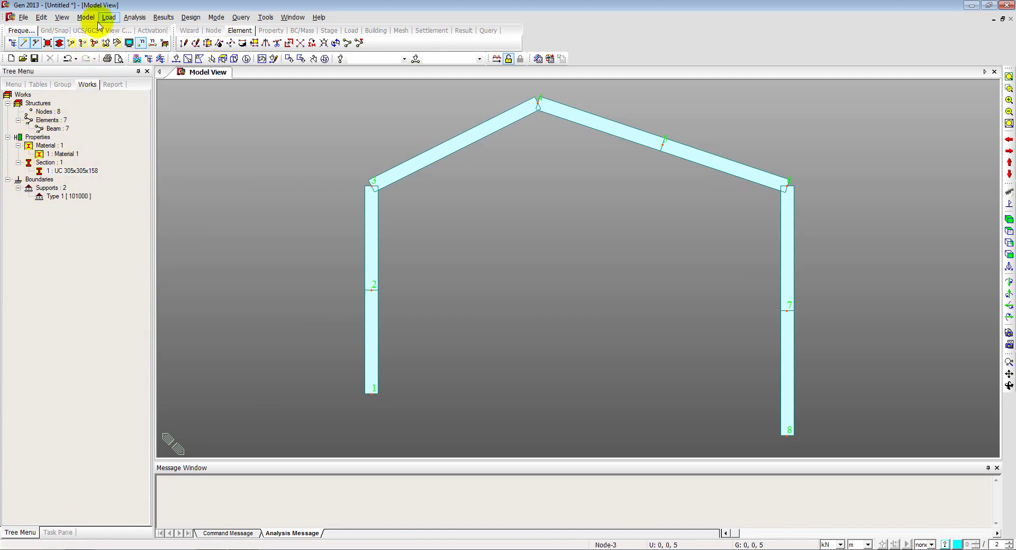
Check the pin at D in the tutorial PDF, then return to midas Gen and set up a Fixed-Pinned beam end release
left_click(275, 544)
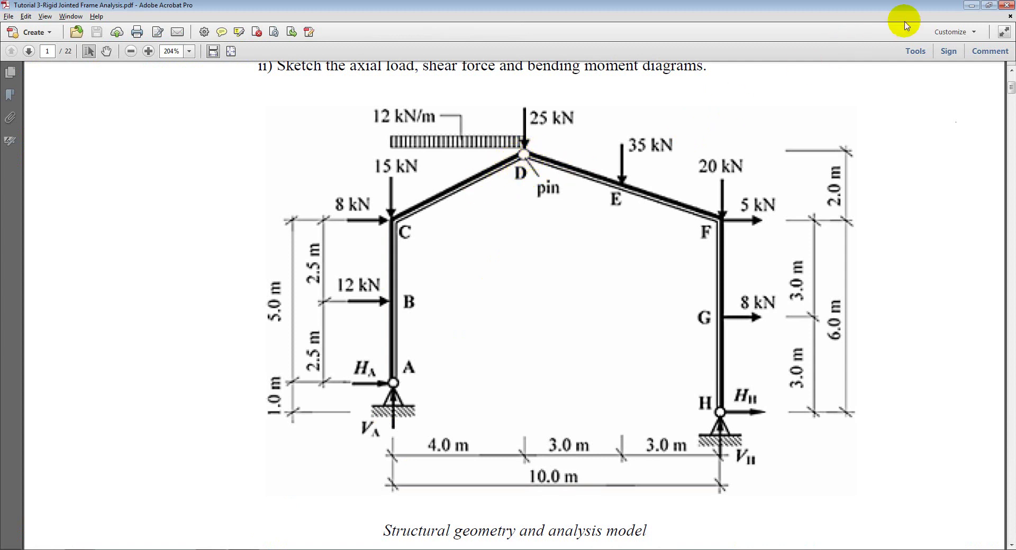
left_click(969, 6)
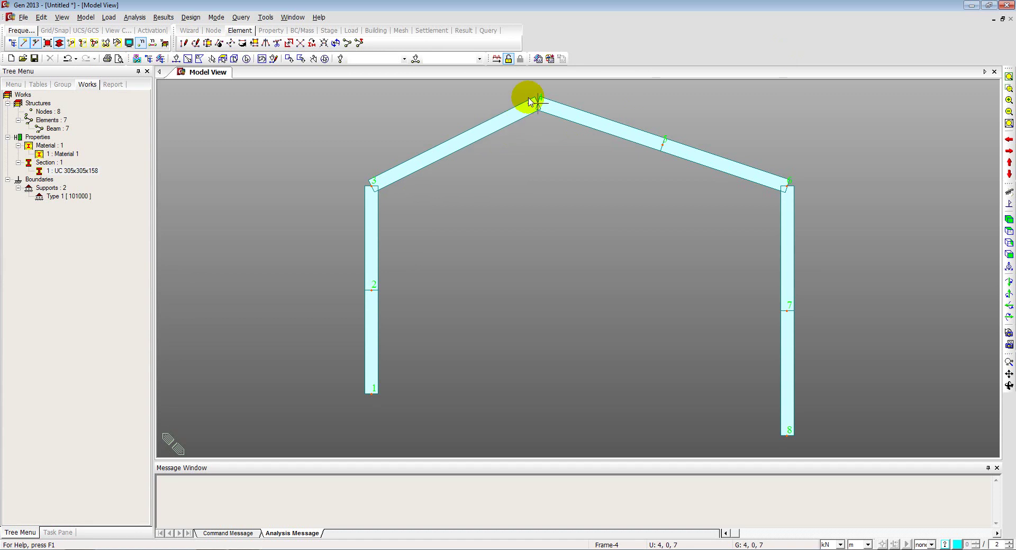
mouse_move(536, 106)
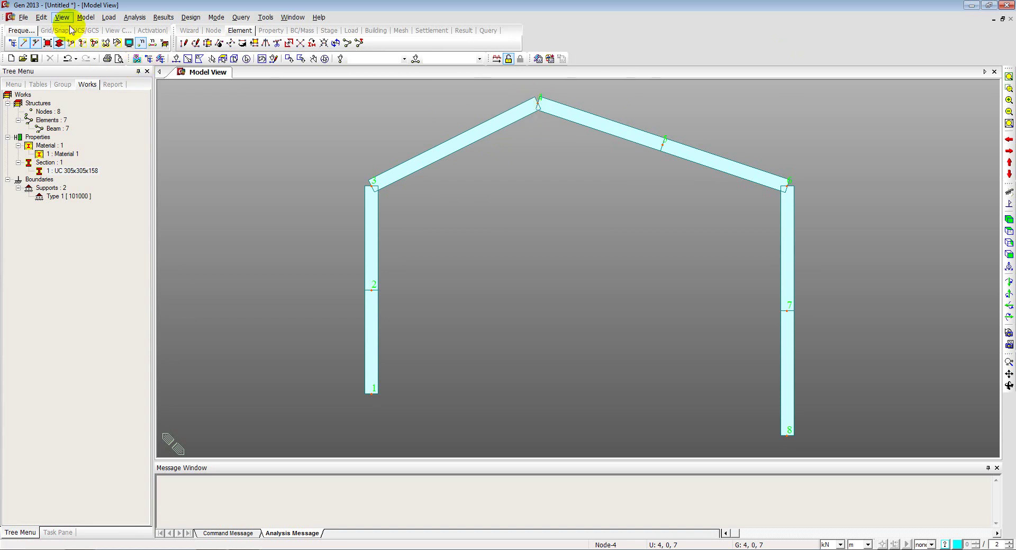
left_click(85, 17)
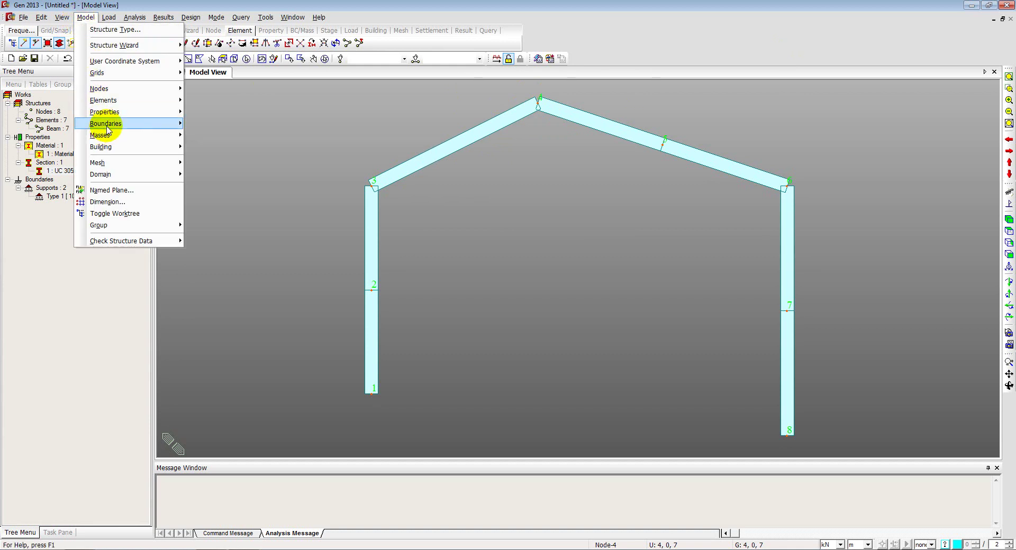
mouse_move(131, 124)
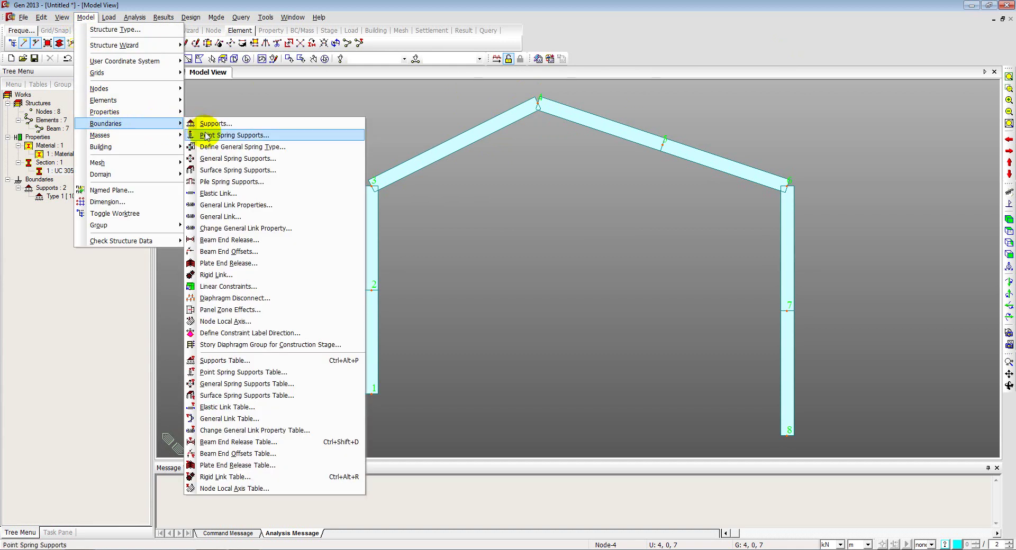
left_click(214, 242)
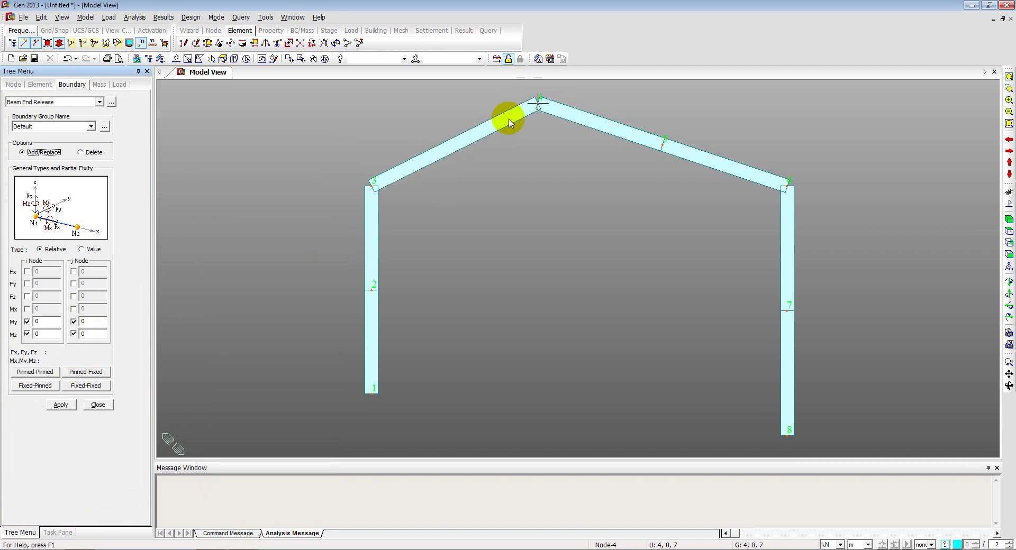
left_click(29, 388)
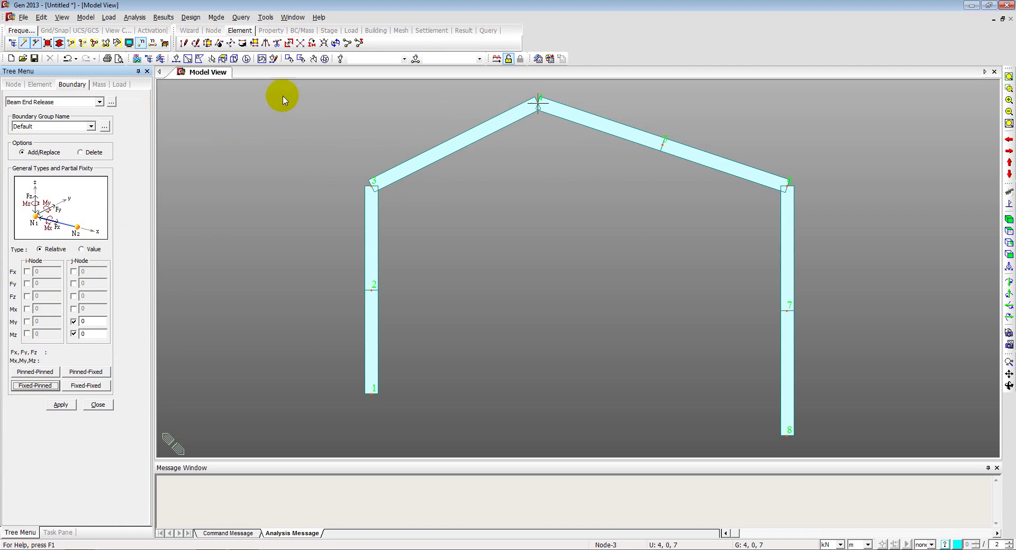
Display the local axes of the elements and inspect the rafter between nodes 3 and 4 up to the apex
left_click(128, 43)
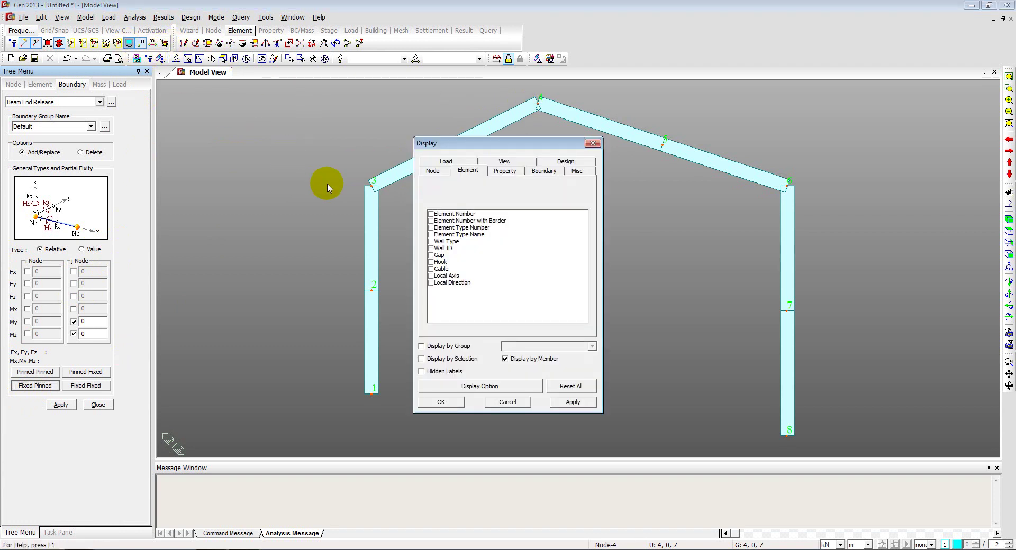
left_click(431, 275)
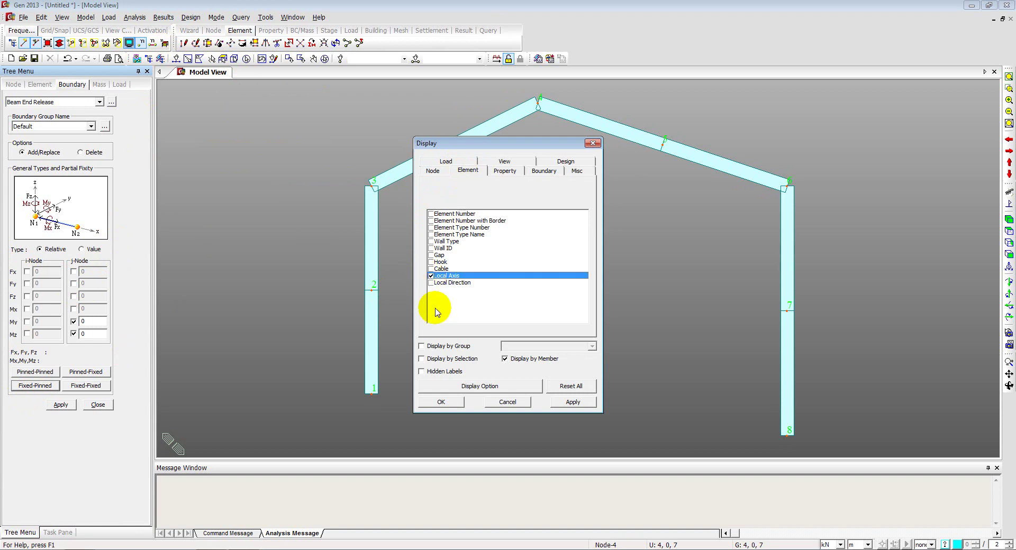
left_click(441, 402)
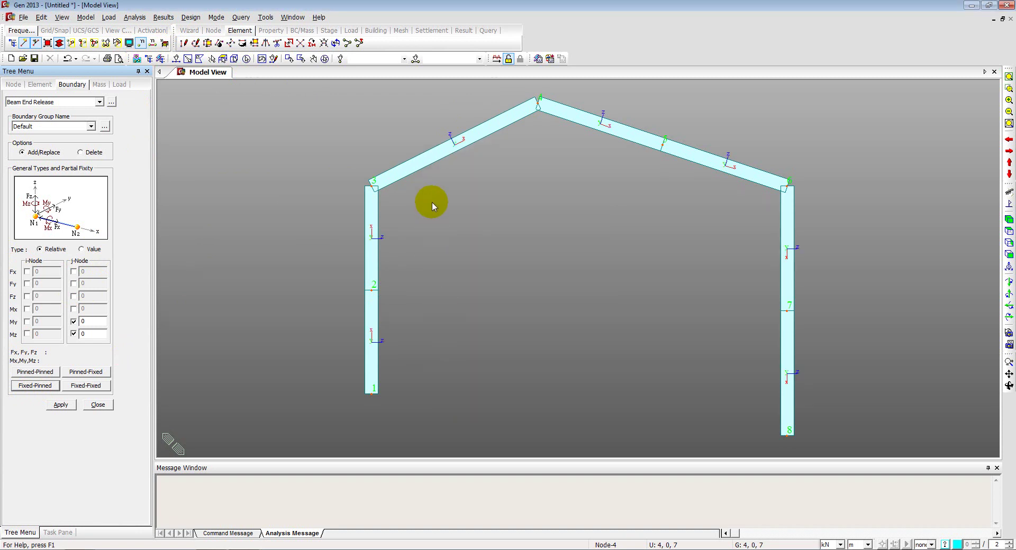
left_click(454, 143)
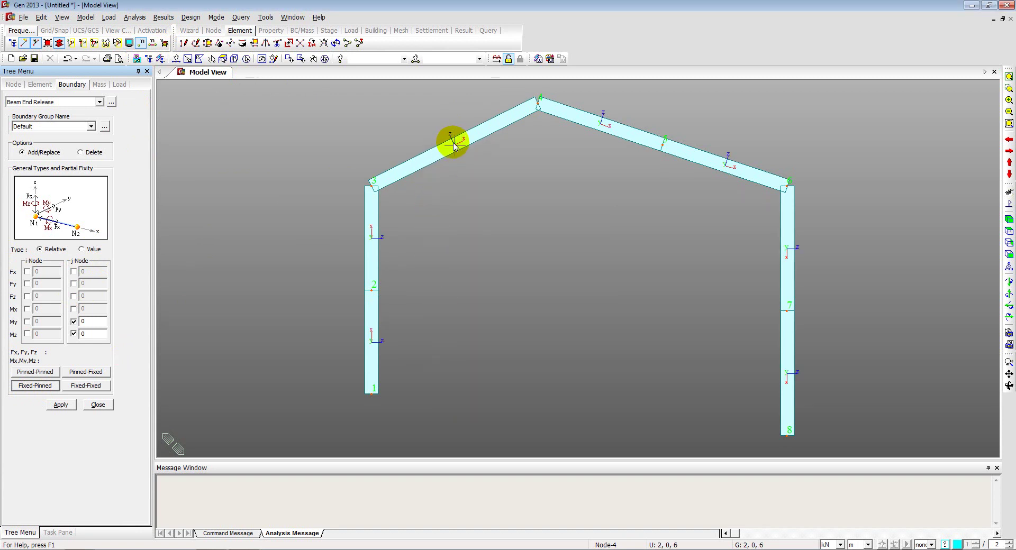
scroll(452, 143, "up", 3)
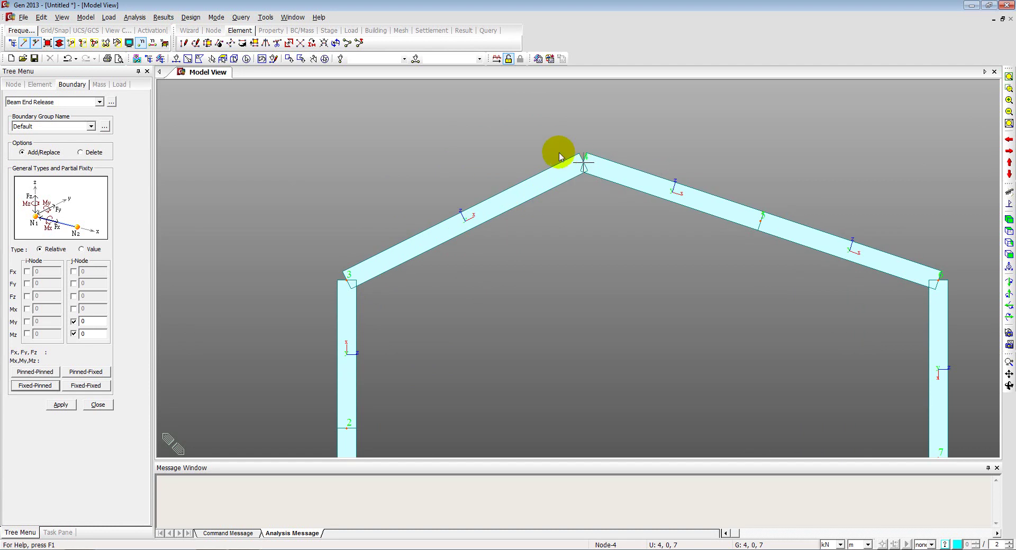
Show the frame as wireframe and apply the Fixed-Pinned beam end release to the rafter between nodes 3 and 4
left_click(61, 43)
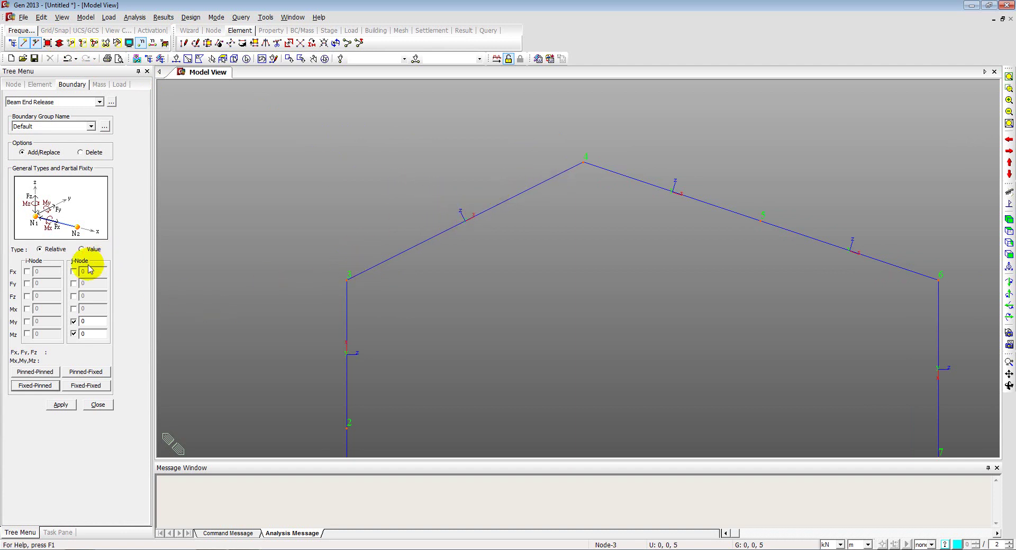
left_click(584, 164)
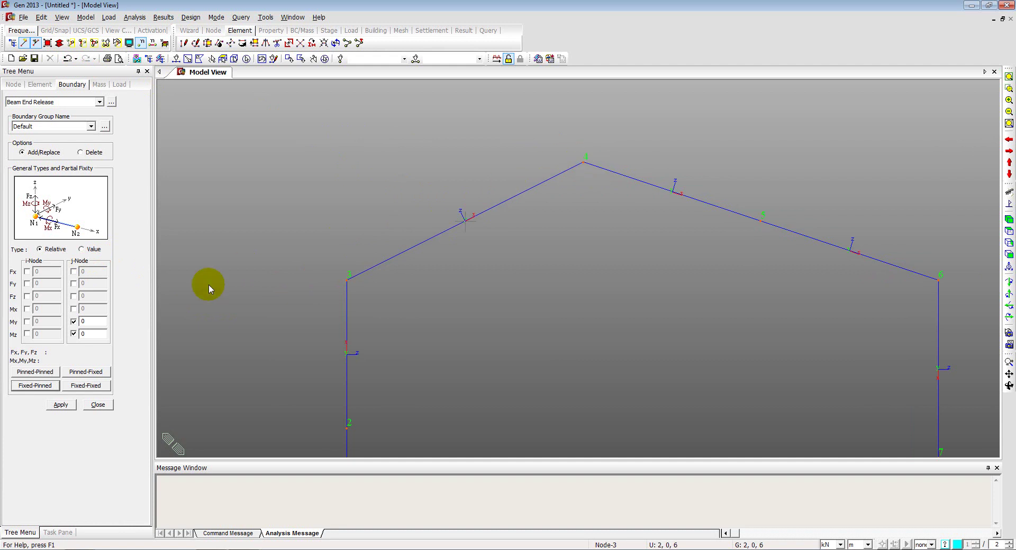
left_click(33, 387)
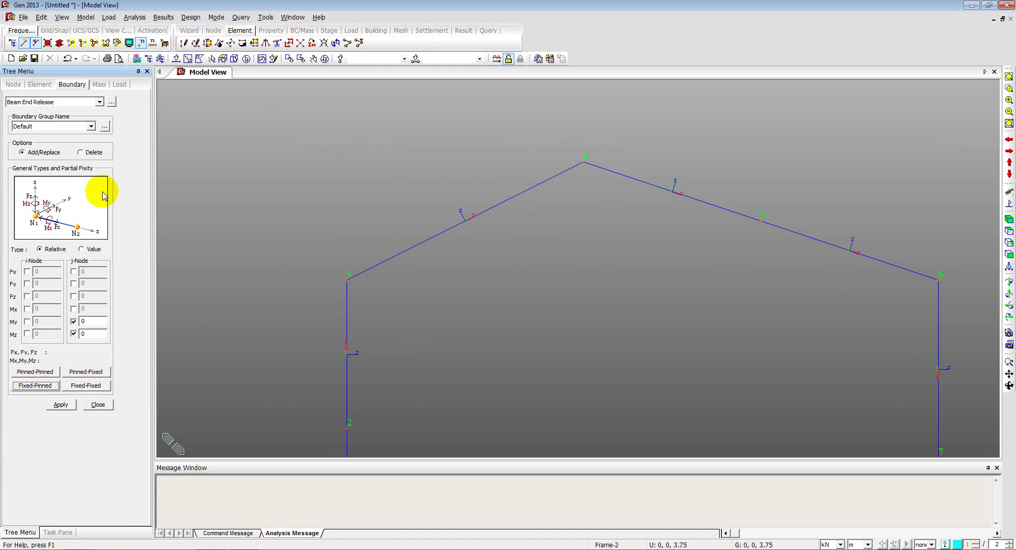
left_click(176, 58)
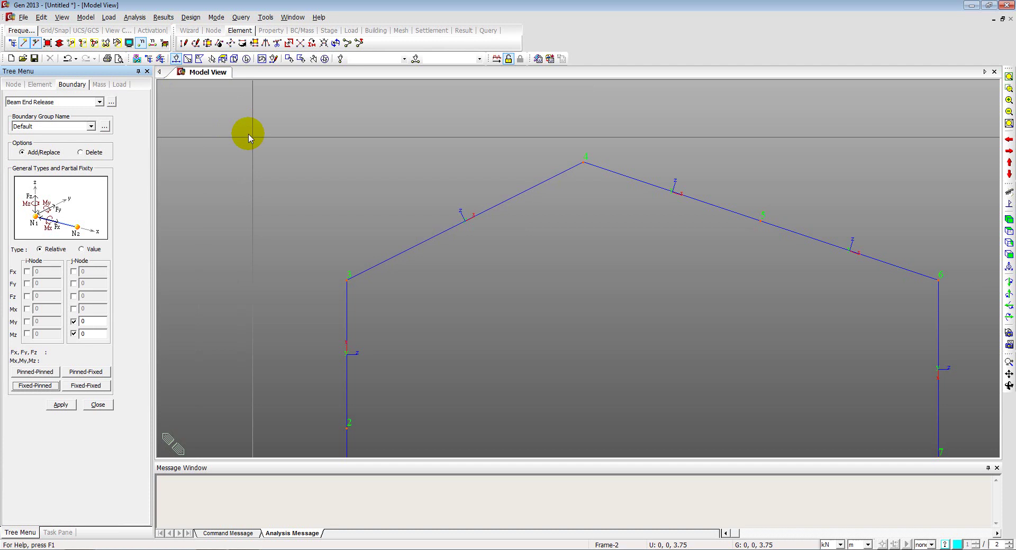
left_click(434, 236)
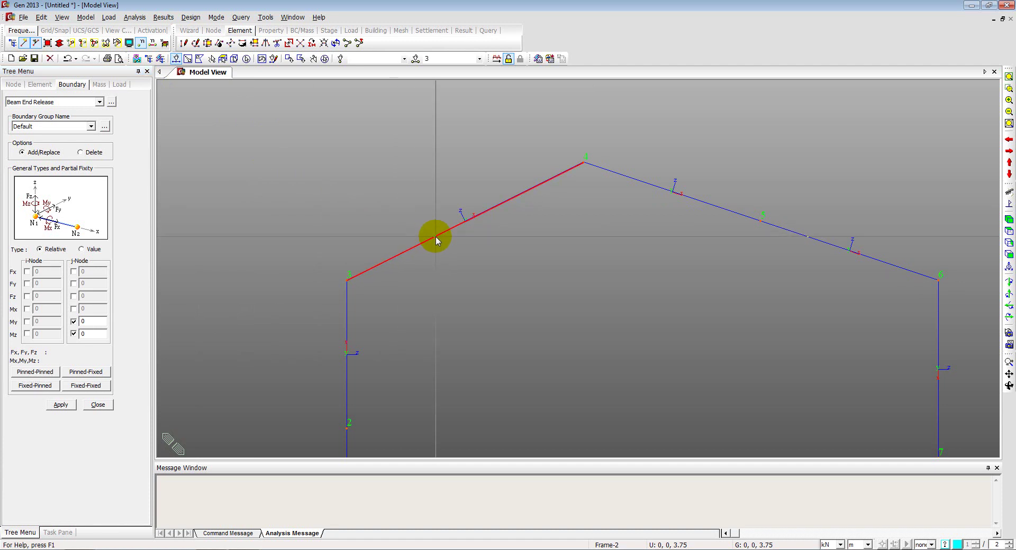
left_click(60, 405)
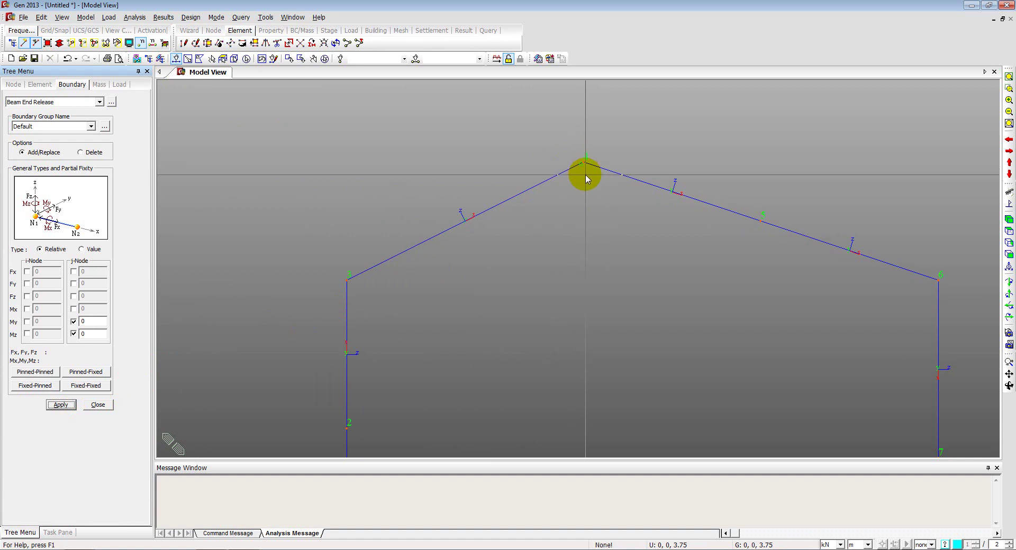
left_click(98, 405)
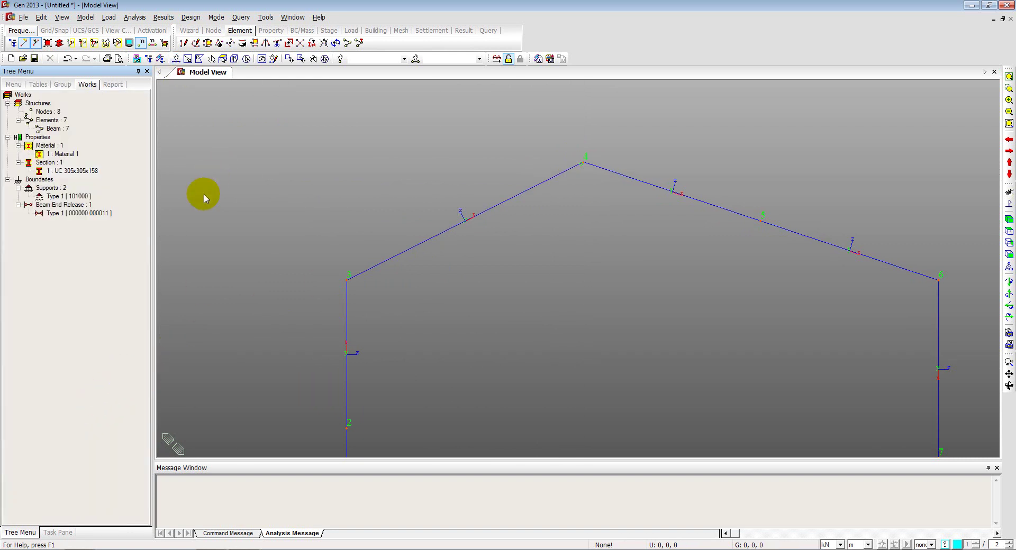
Examine the element local axes of the columns and rafters in a rotated isometric view
left_click(1007, 253)
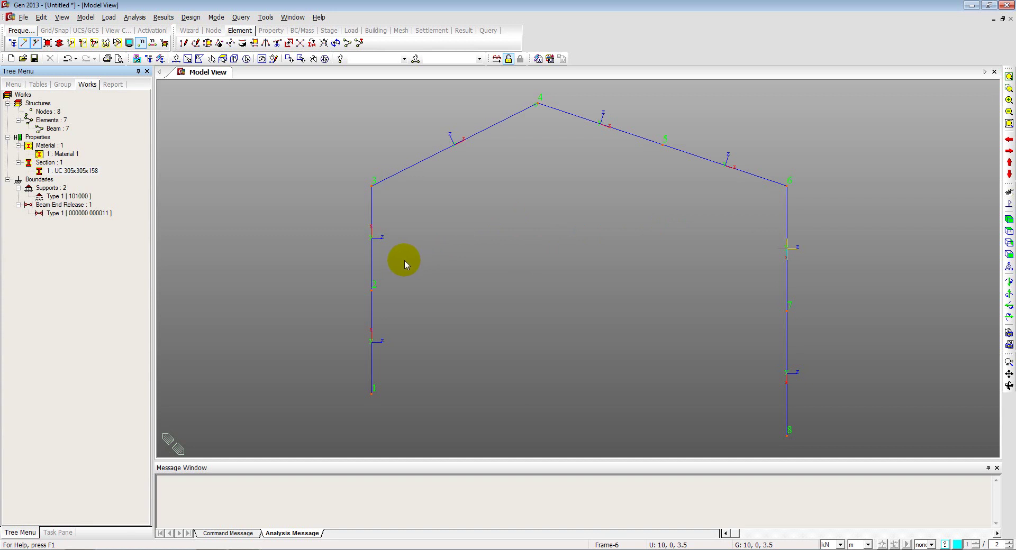
left_click(1008, 220)
middle_click_drag(469, 307, 447, 302)
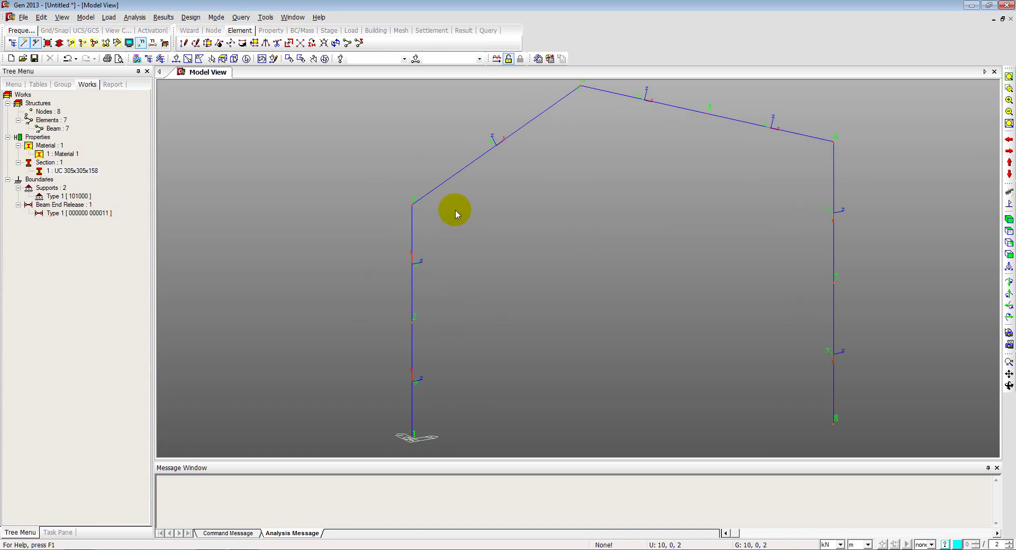
middle_click_drag(503, 141, 475, 169)
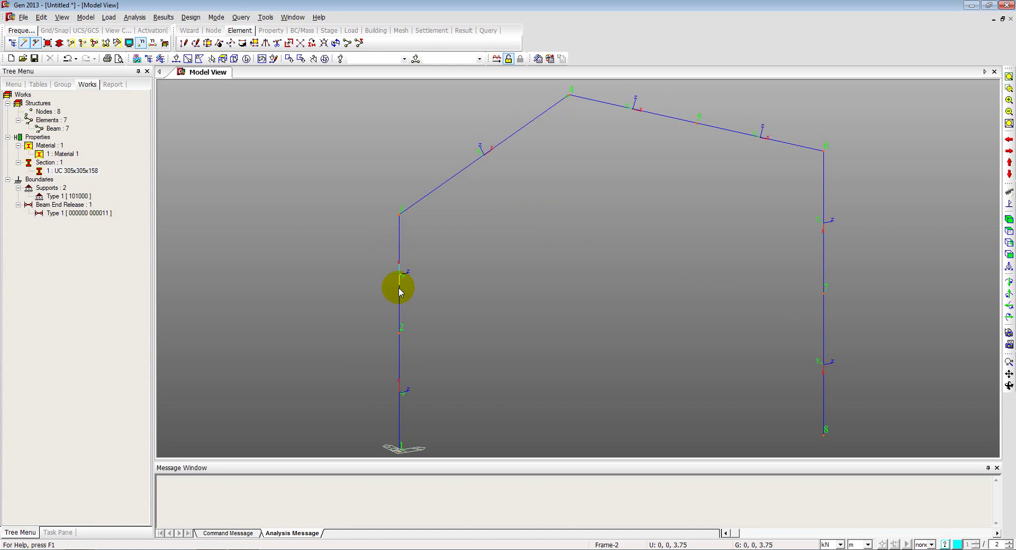
mouse_move(399, 287)
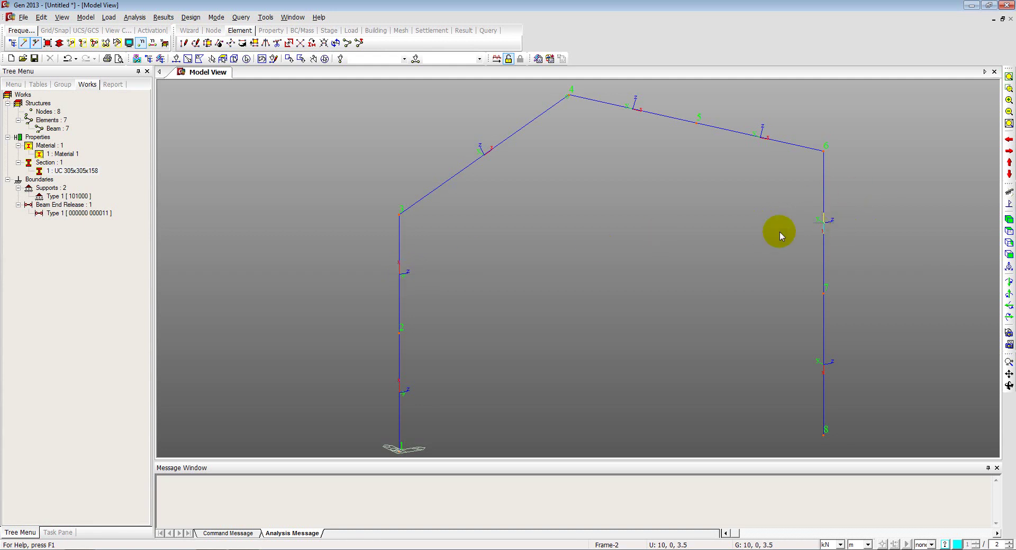
Save the project as "Example 3" in the "Tutorial 3- Rigid Frame Analysis" folder
key("ctrl+s")
left_click_drag(688, 269, 710, 370)
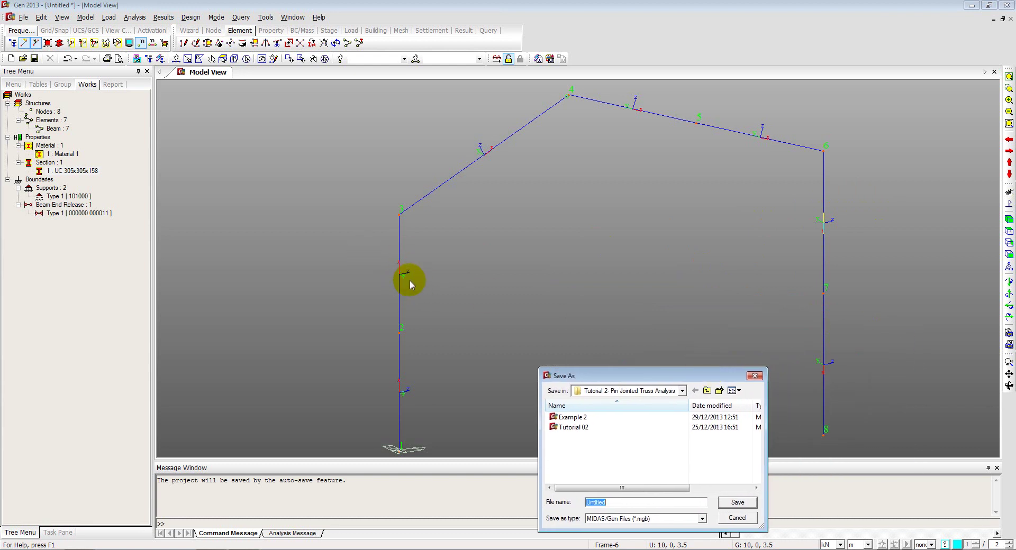
left_click(706, 391)
double_click(584, 437)
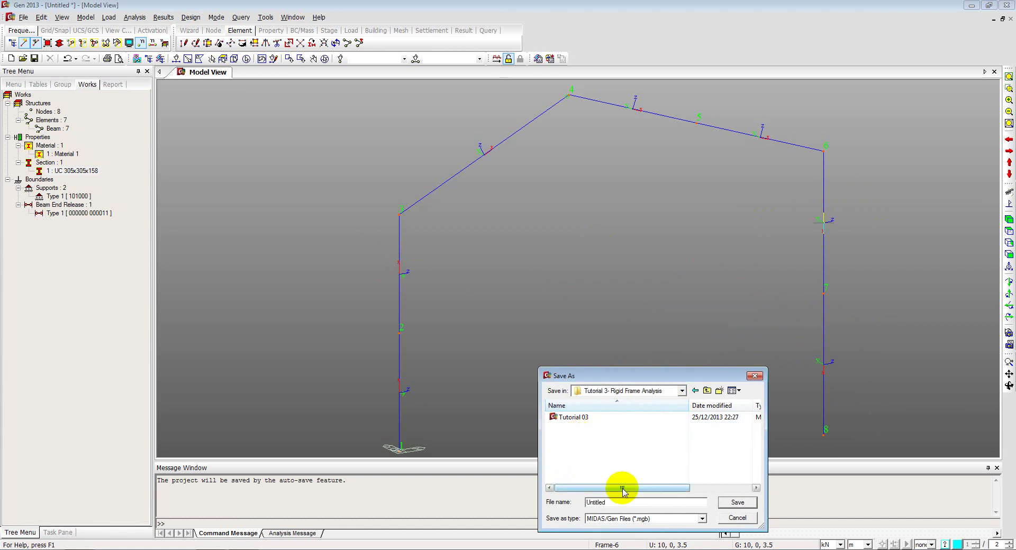
left_click_drag(615, 502, 523, 503)
type("Ex")
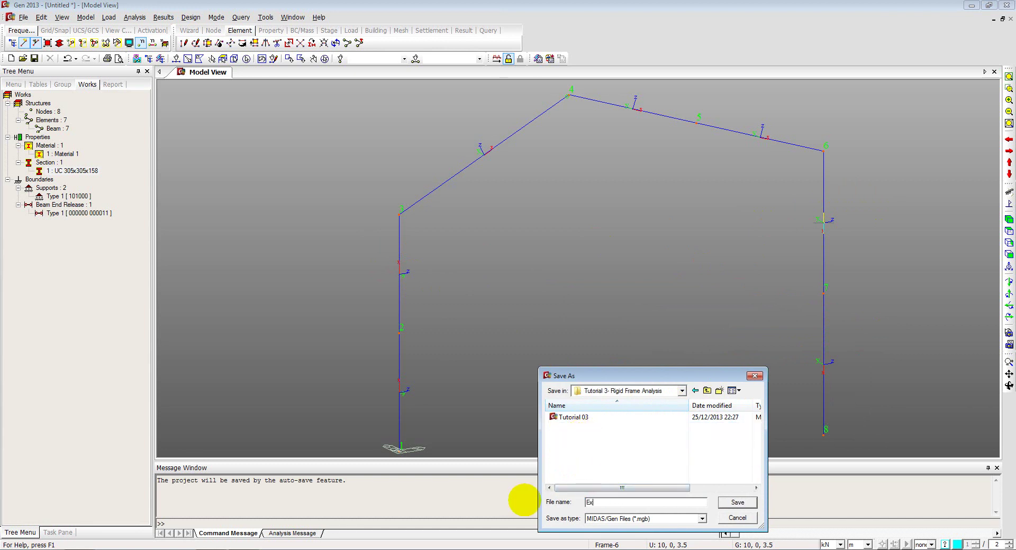
type("ample 3")
key("Return")
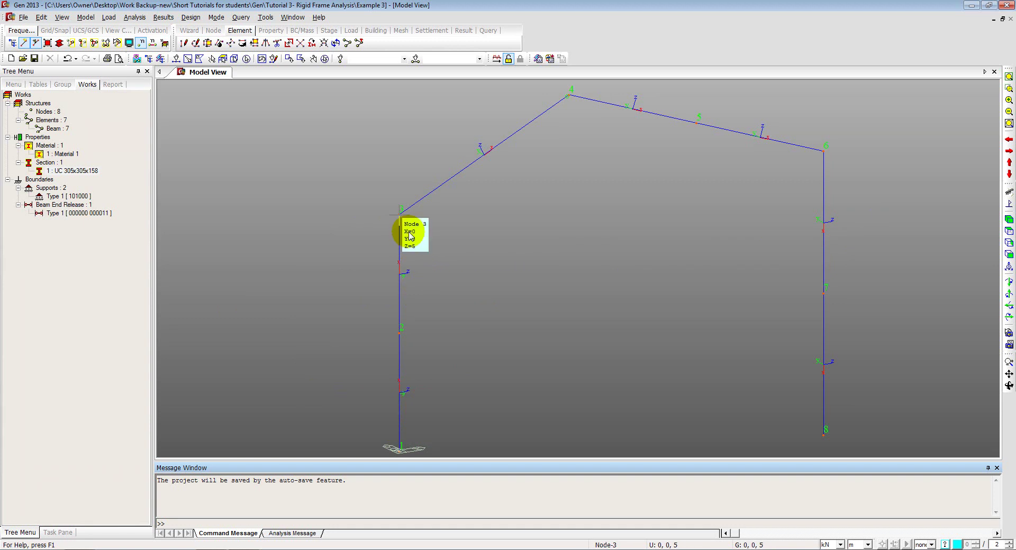
Change the element local axis of both left column elements by an angle increment of 180 degrees
left_click(408, 230)
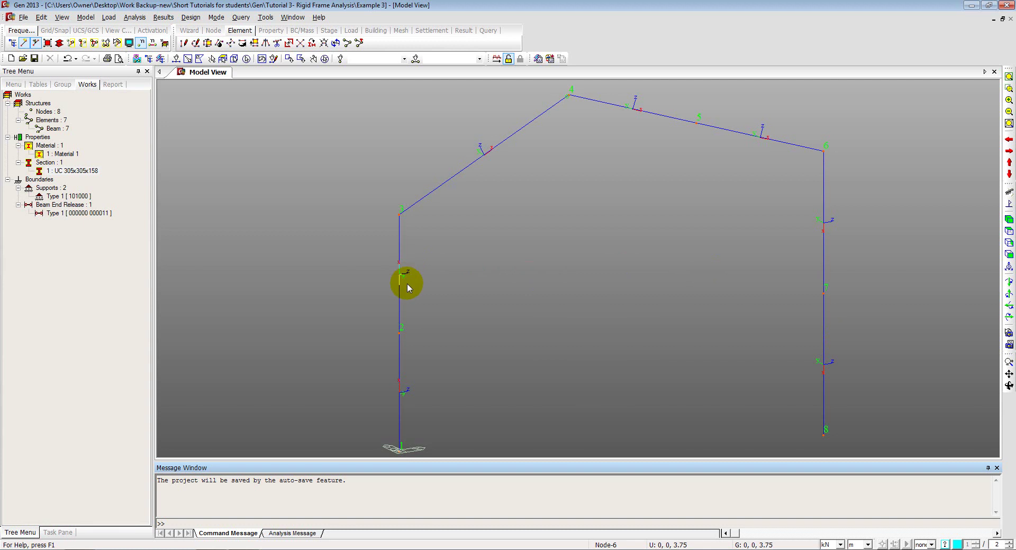
mouse_move(408, 286)
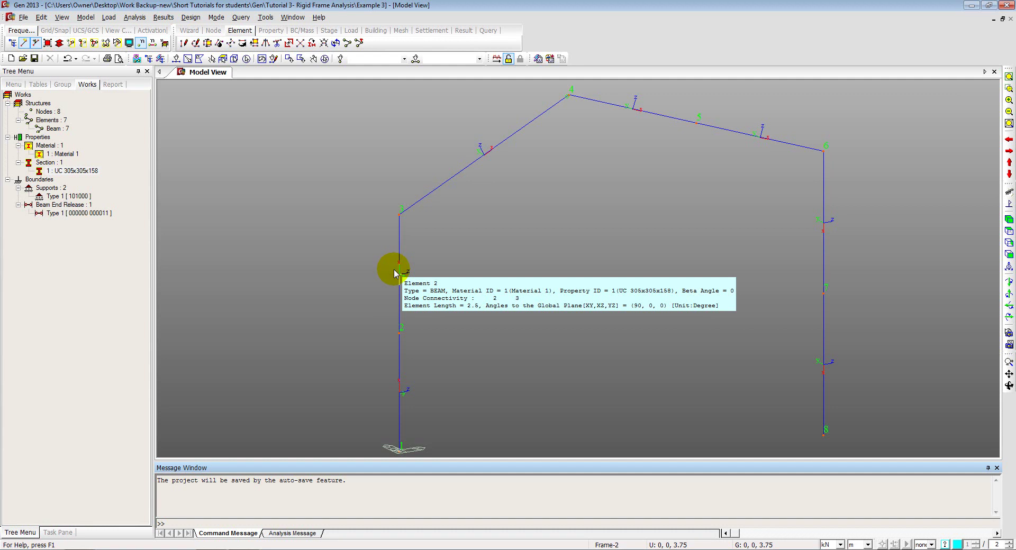
left_click(176, 59)
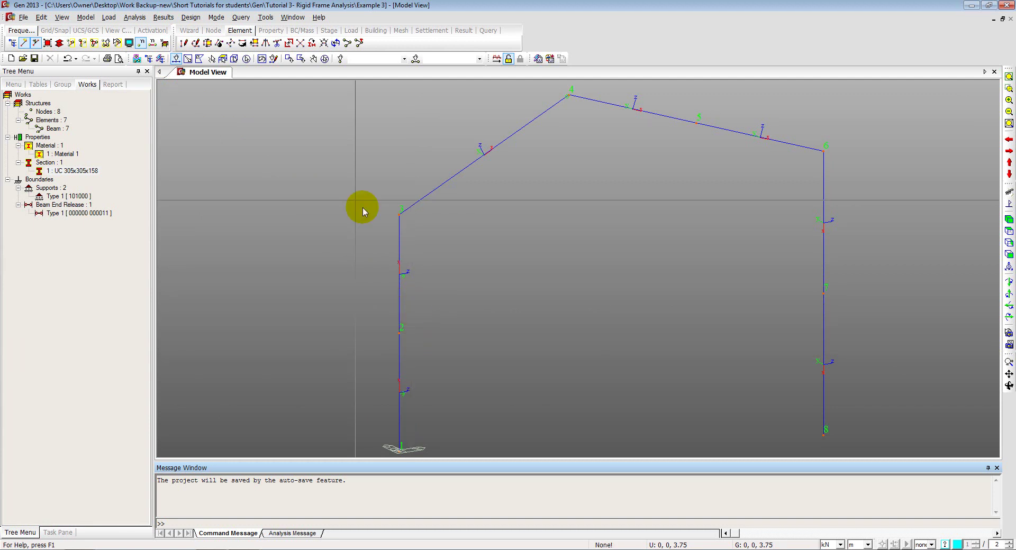
left_click(85, 17)
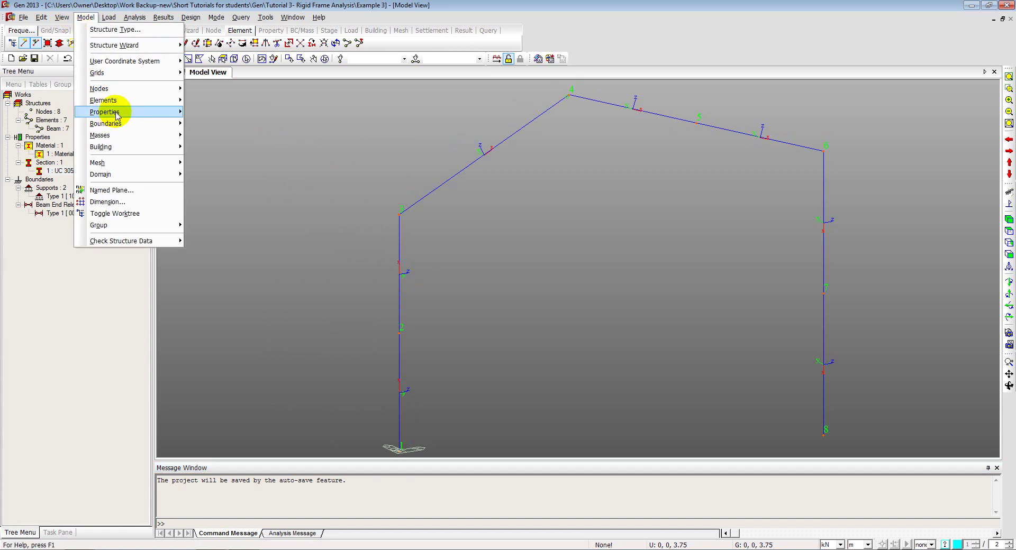
mouse_move(124, 100)
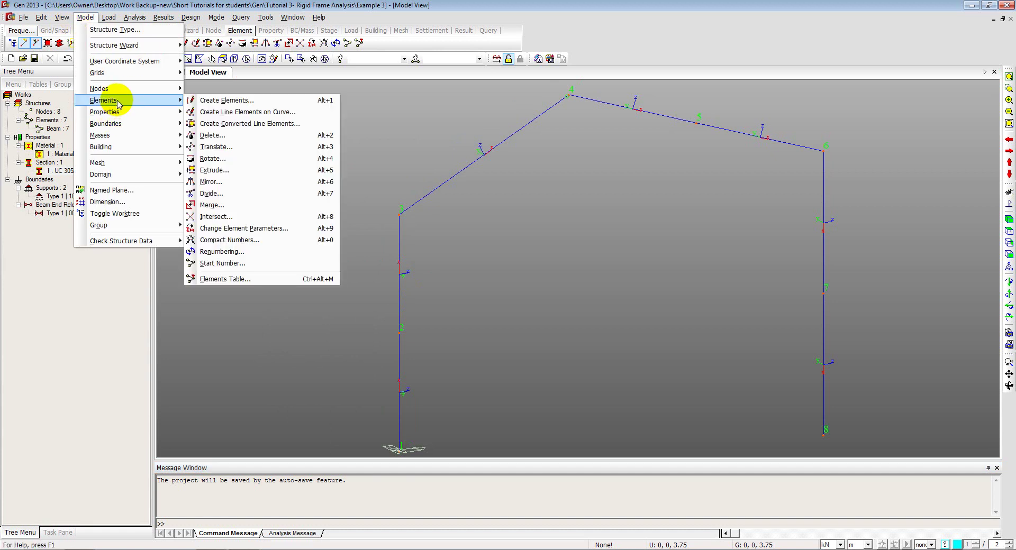
left_click(243, 228)
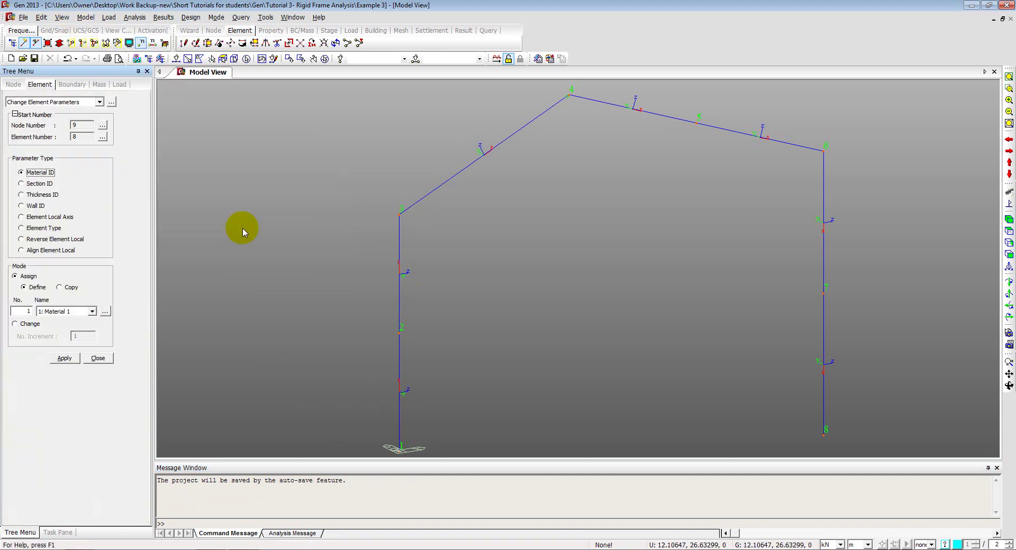
left_click(34, 219)
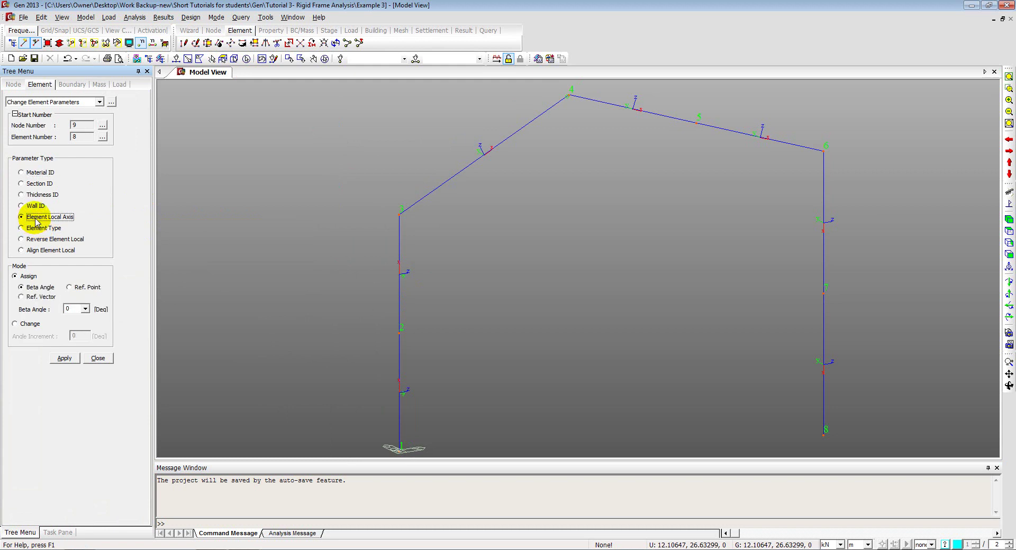
left_click(27, 325)
double_click(80, 335)
type("180")
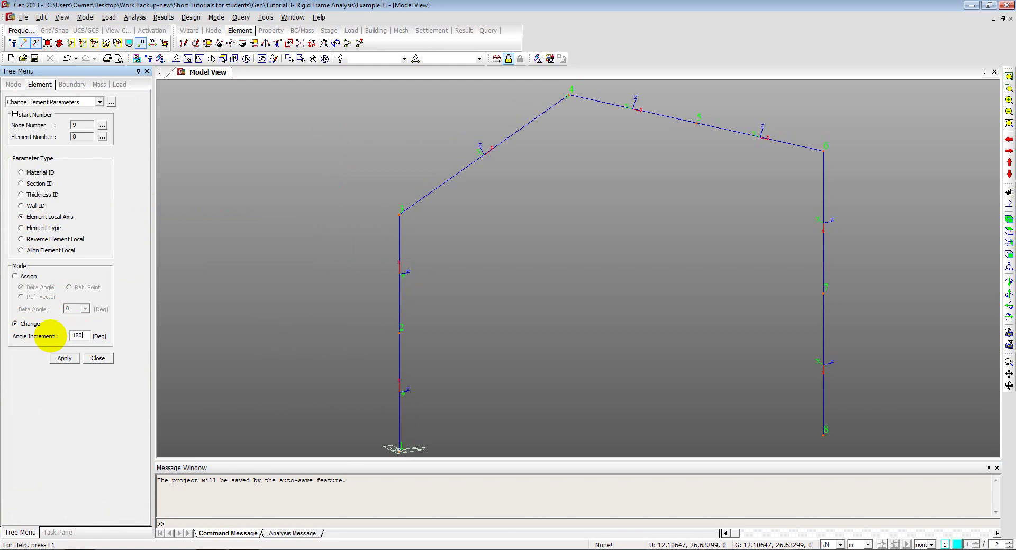
left_click(175, 58)
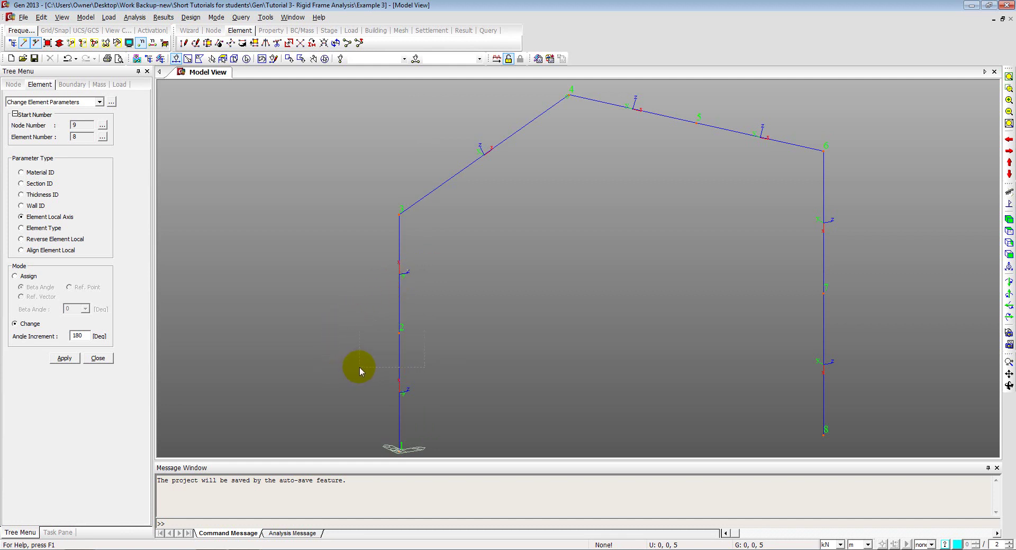
left_click_drag(360, 367, 361, 366)
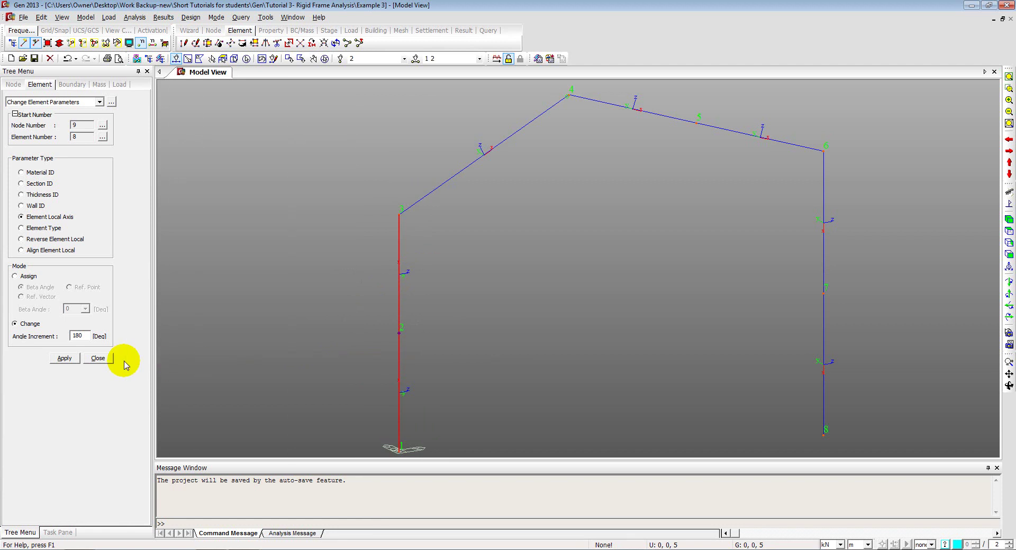
left_click(55, 359)
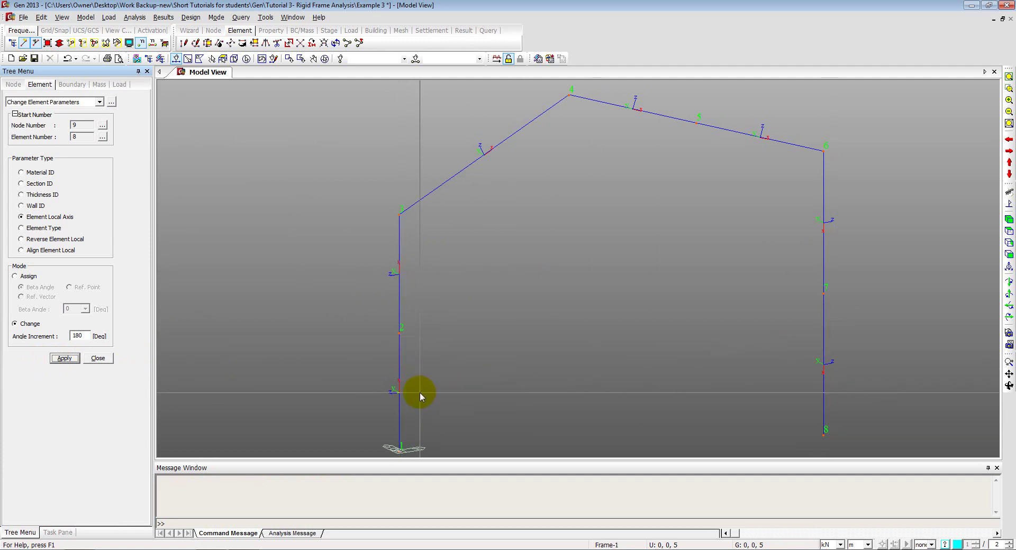
left_click(98, 358)
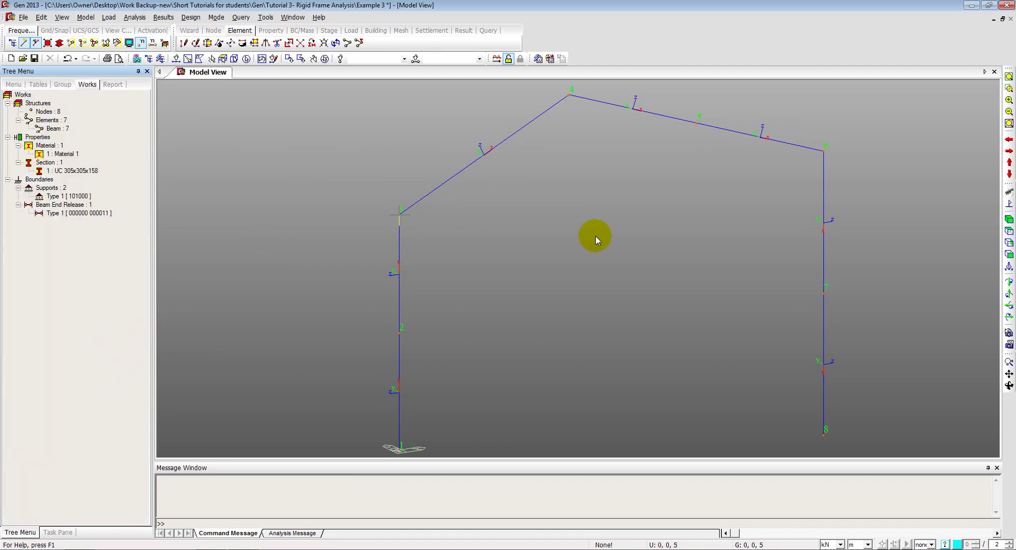
Turn off the local axis display of the elements in the front view of the frame
left_click(1009, 254)
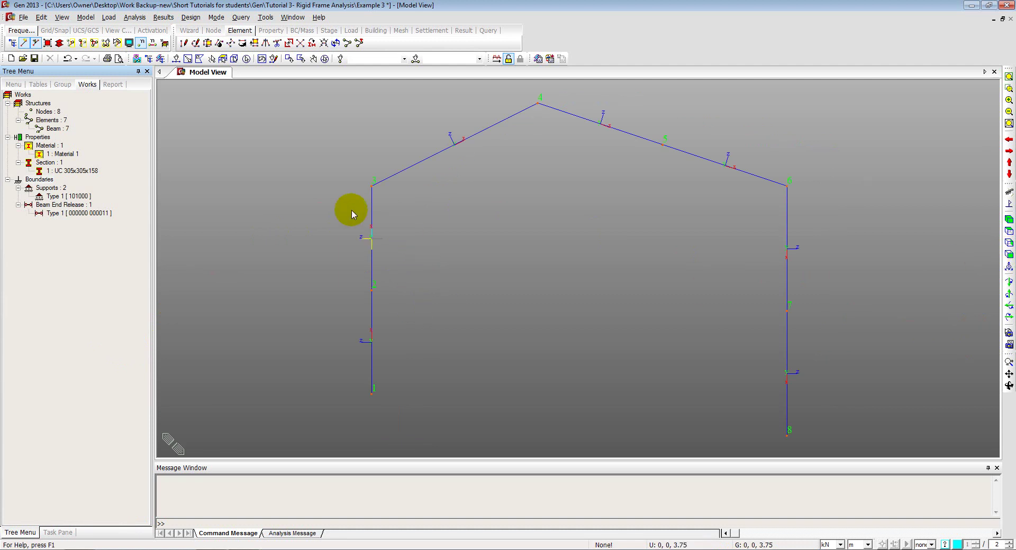
left_click(129, 43)
left_click(430, 277)
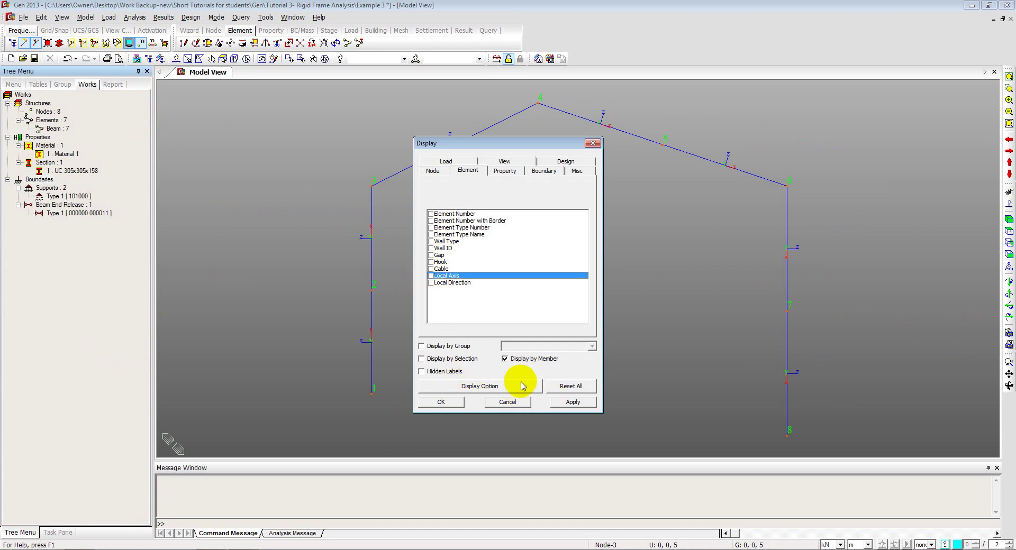
left_click(440, 403)
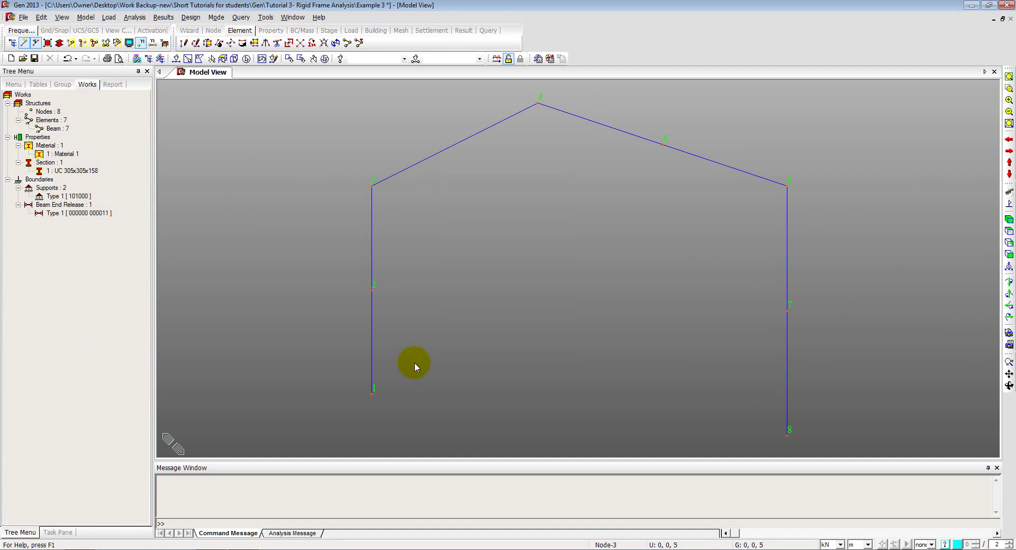
Check the frame's loads in the tutorial PDF, return to midas Gen and add static load case P as User Defined Load (USER)
key("alt+Tab")
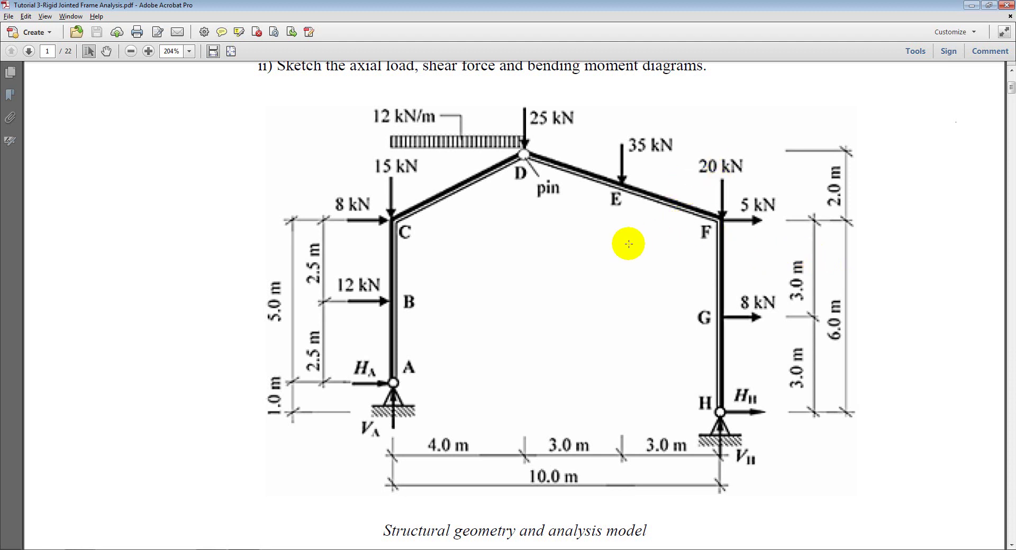
key("alt+Tab")
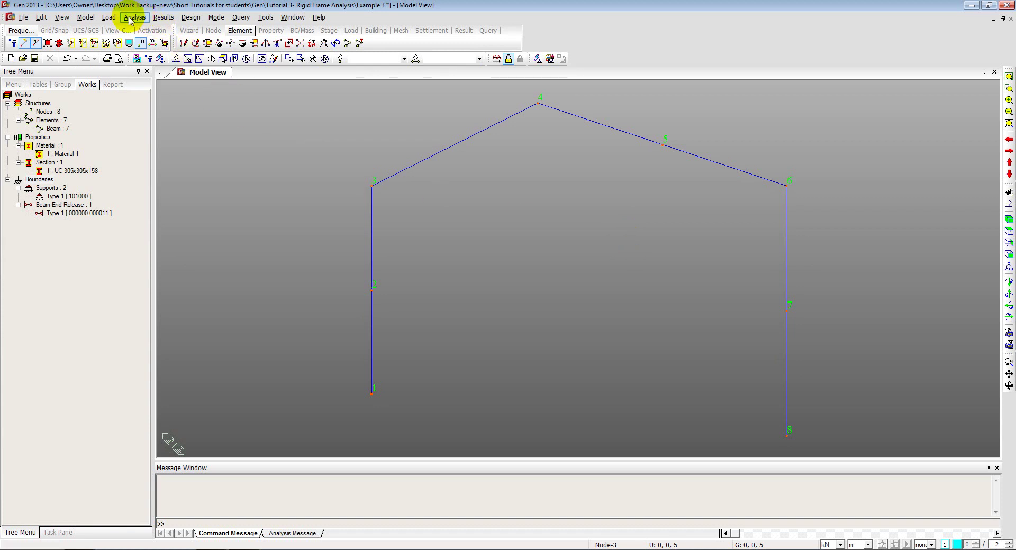
left_click(109, 22)
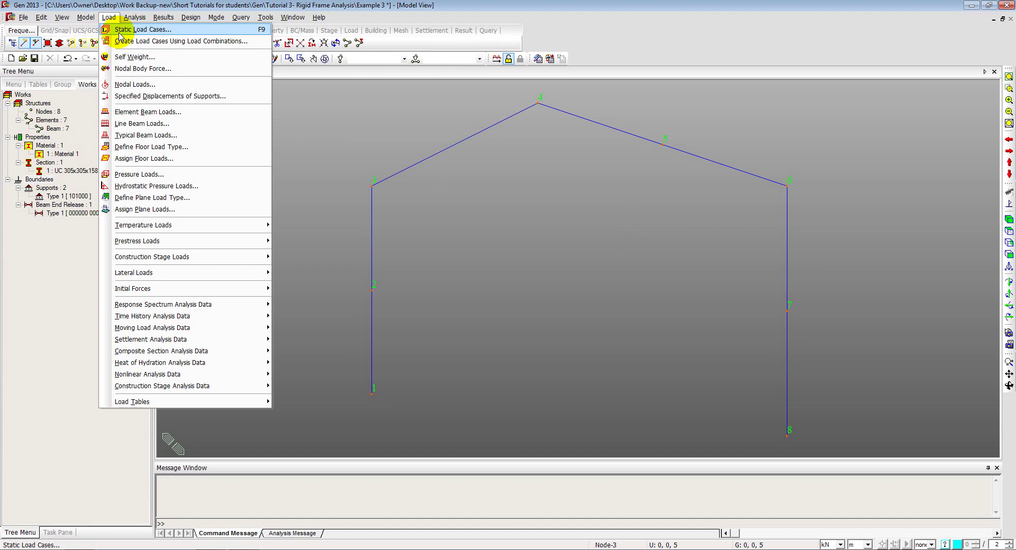
left_click(120, 28)
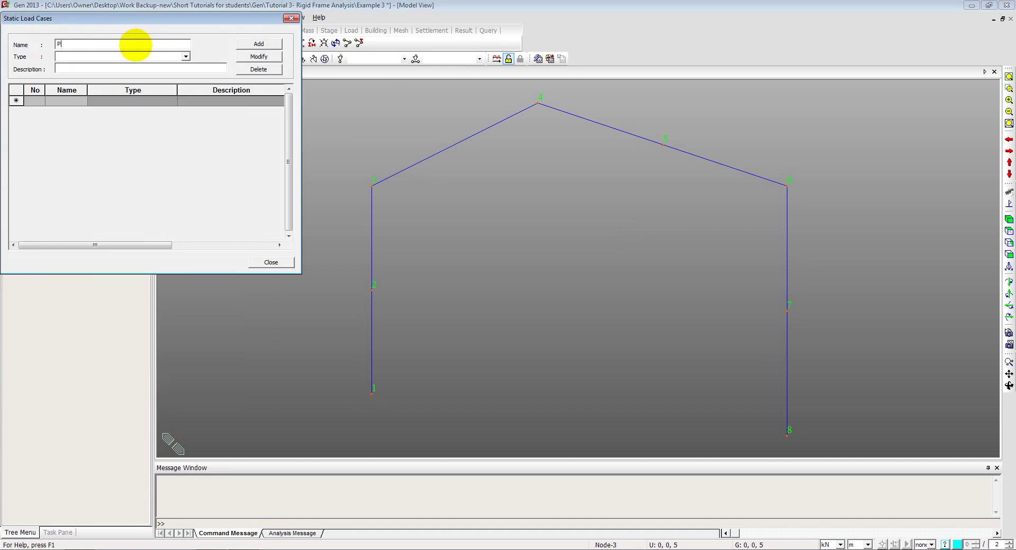
left_click(135, 57)
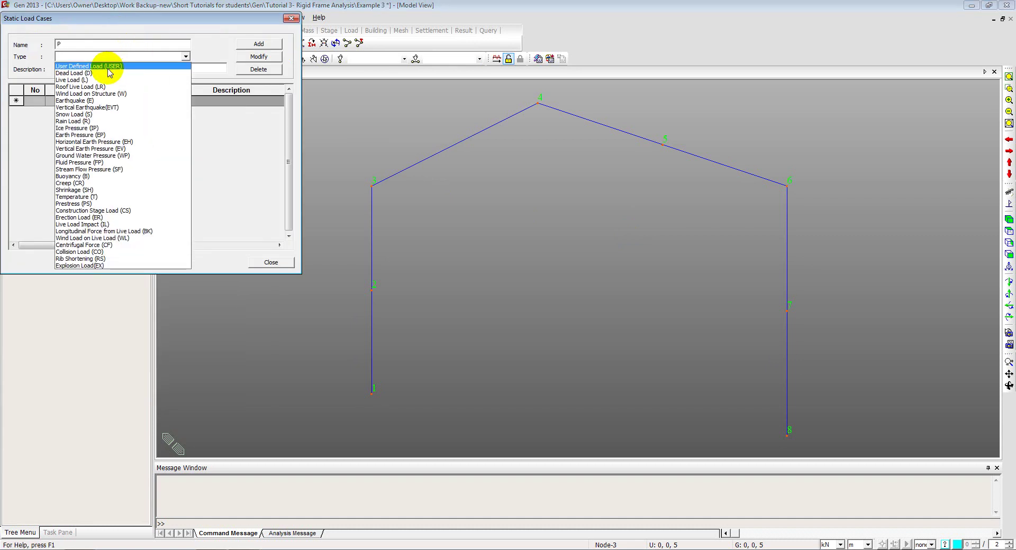
left_click(122, 66)
left_click(259, 43)
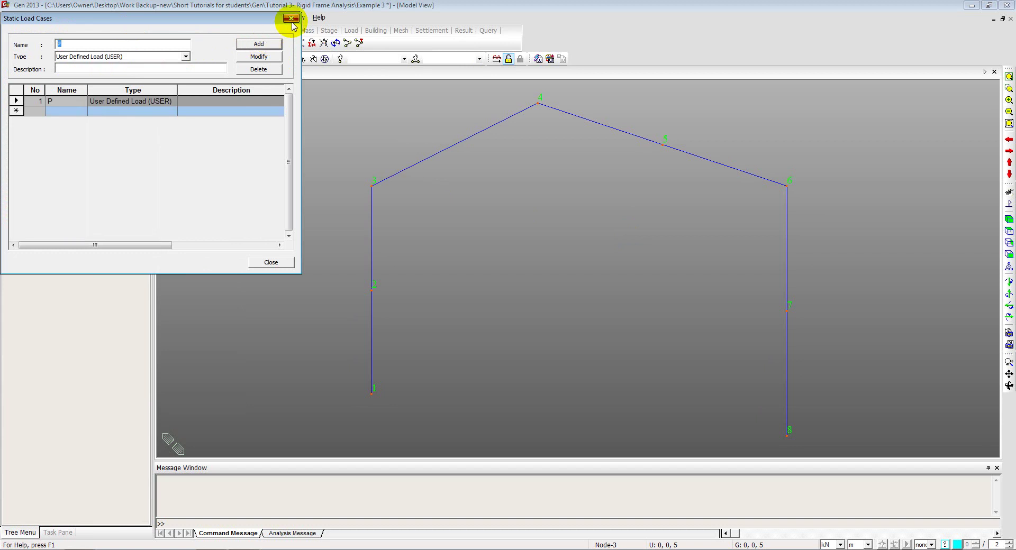
left_click(290, 19)
Add a nodal load with FX of 8 kN to node 3 at the top of the left column, under load case P
left_click(108, 18)
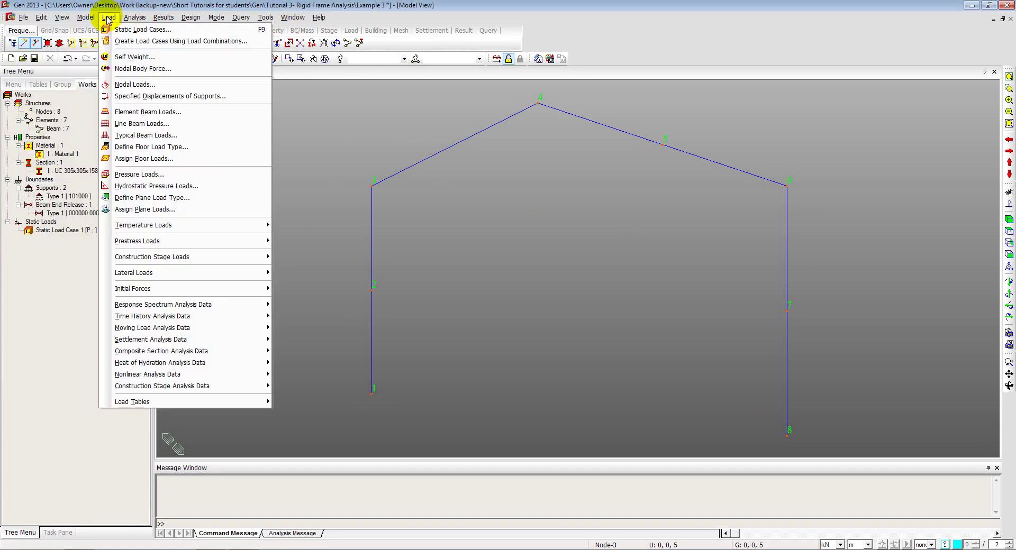
left_click(120, 85)
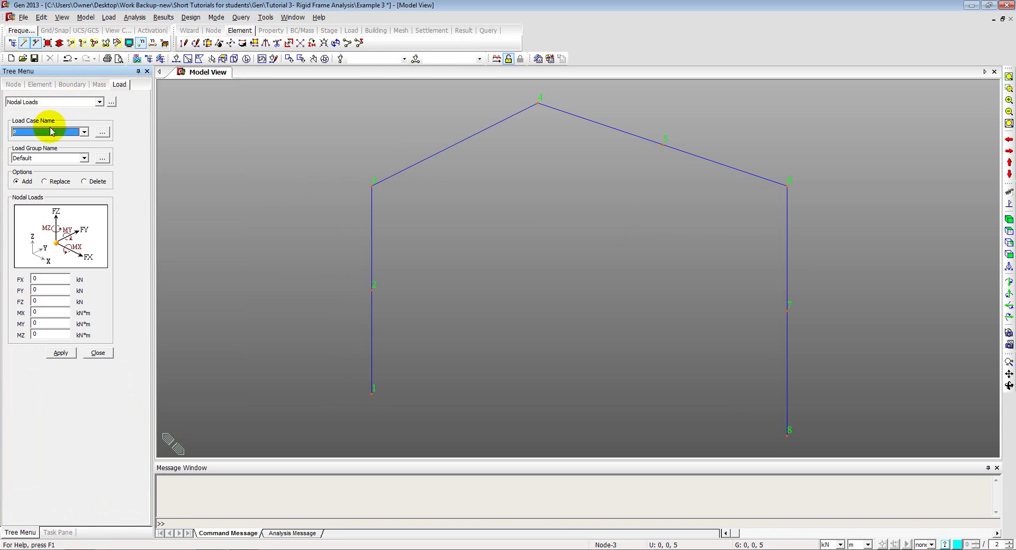
left_click(33, 135)
left_click(33, 139)
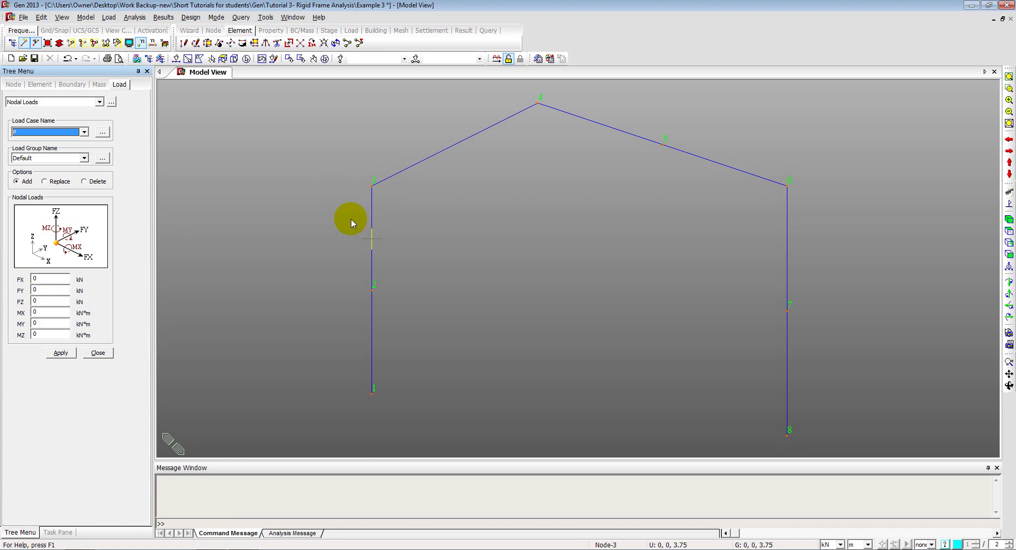
double_click(45, 280)
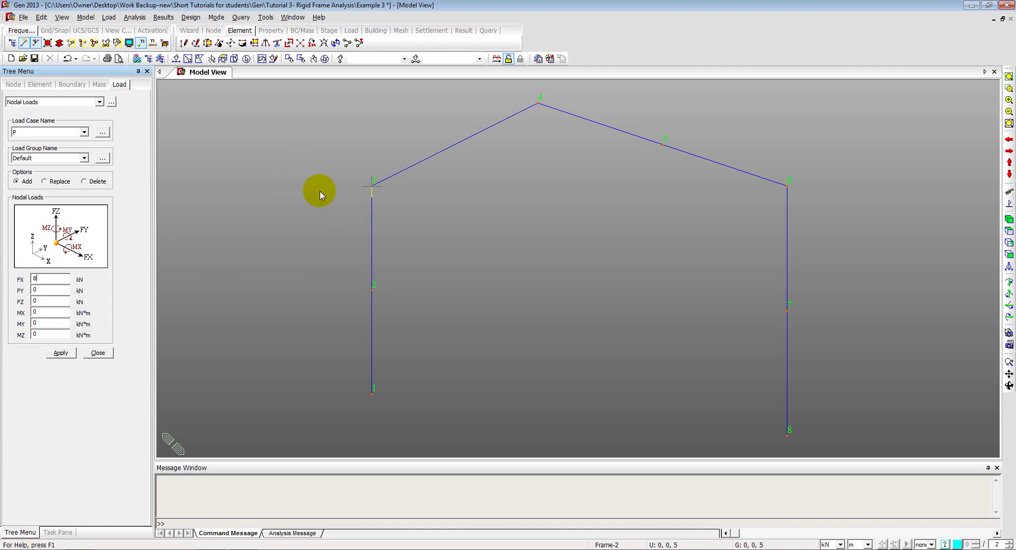
left_click(175, 57)
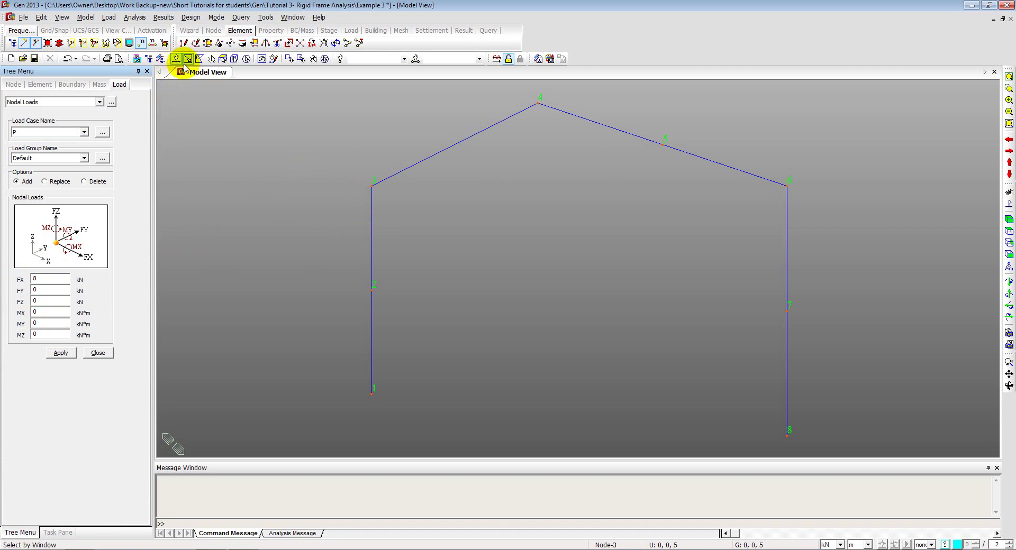
left_click(371, 189)
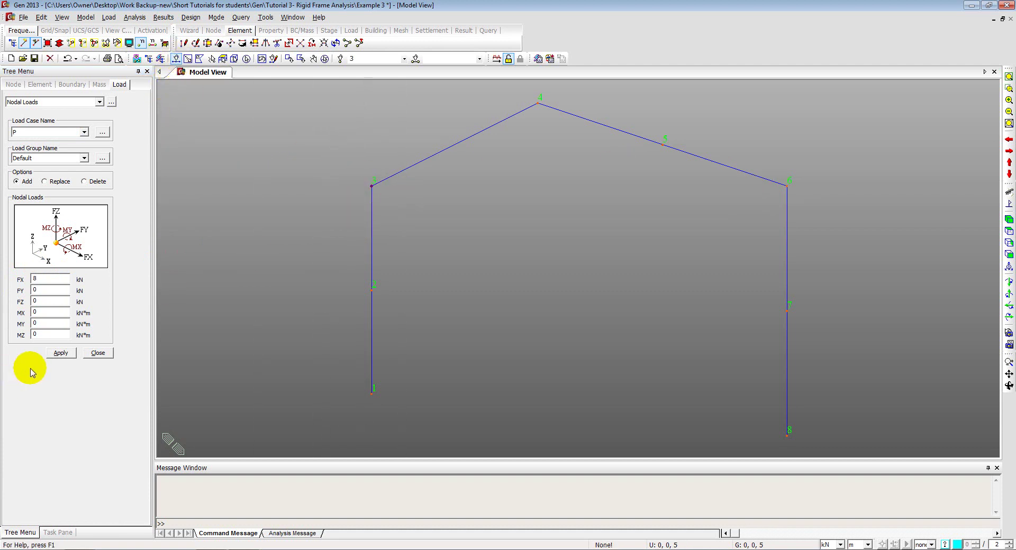
left_click(55, 356)
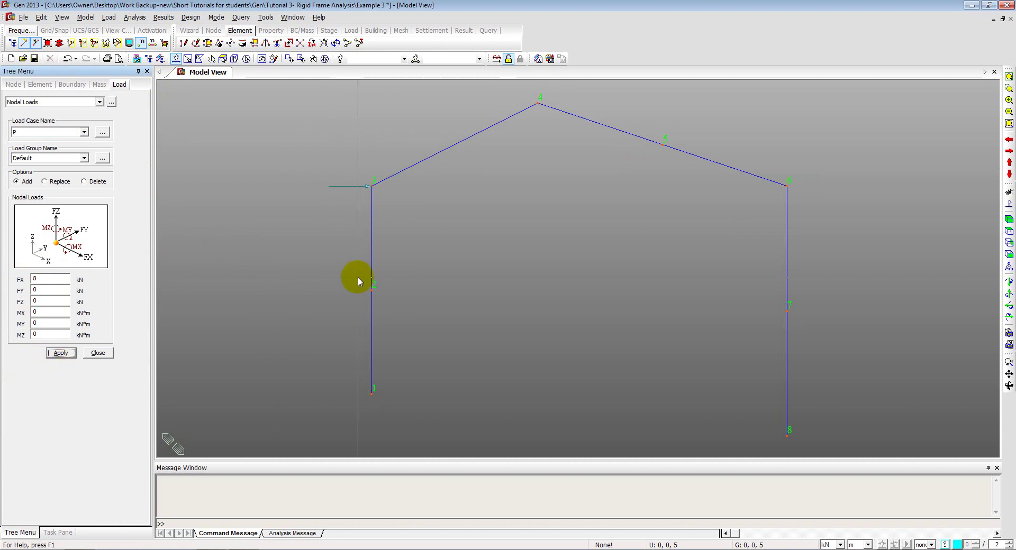
Check the load at B in the tutorial PDF, return to midas Gen and add a nodal load with FX of 12 kN to node 2
left_click(374, 291)
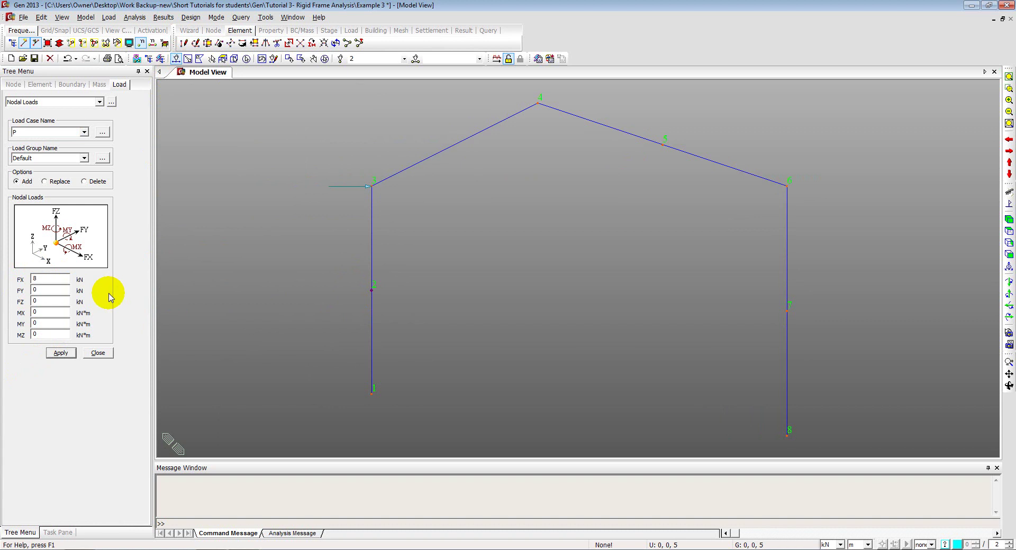
key("alt+Tab")
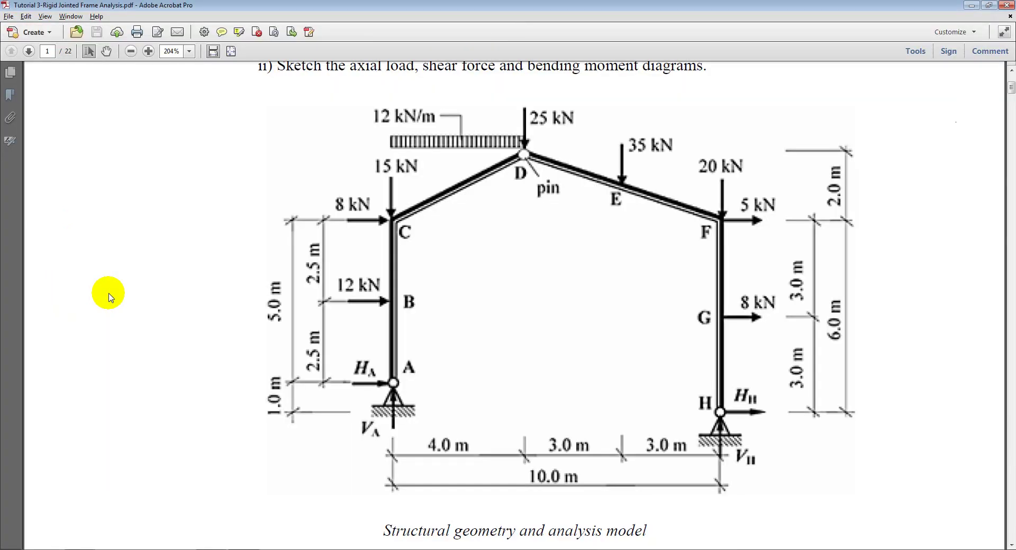
key("alt+Tab")
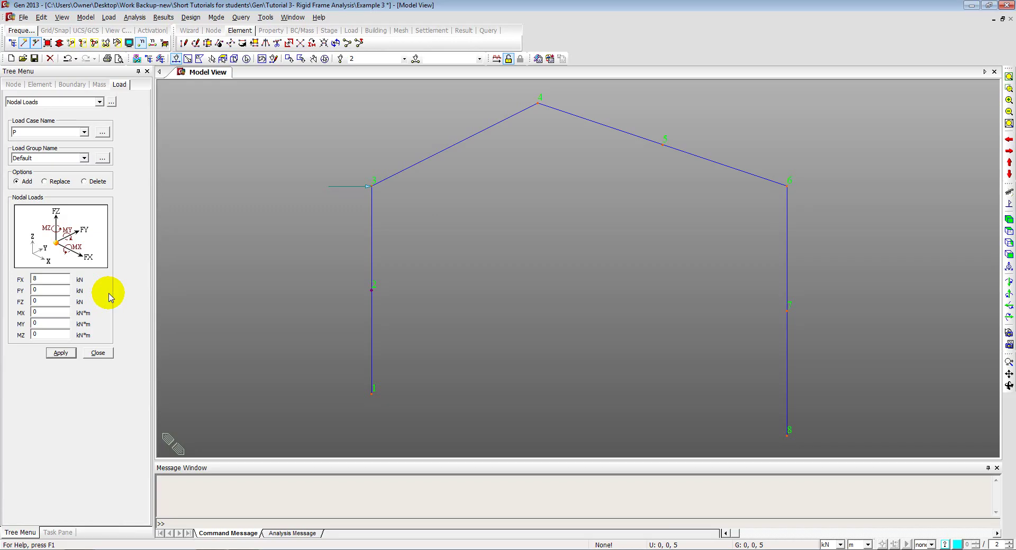
double_click(54, 279)
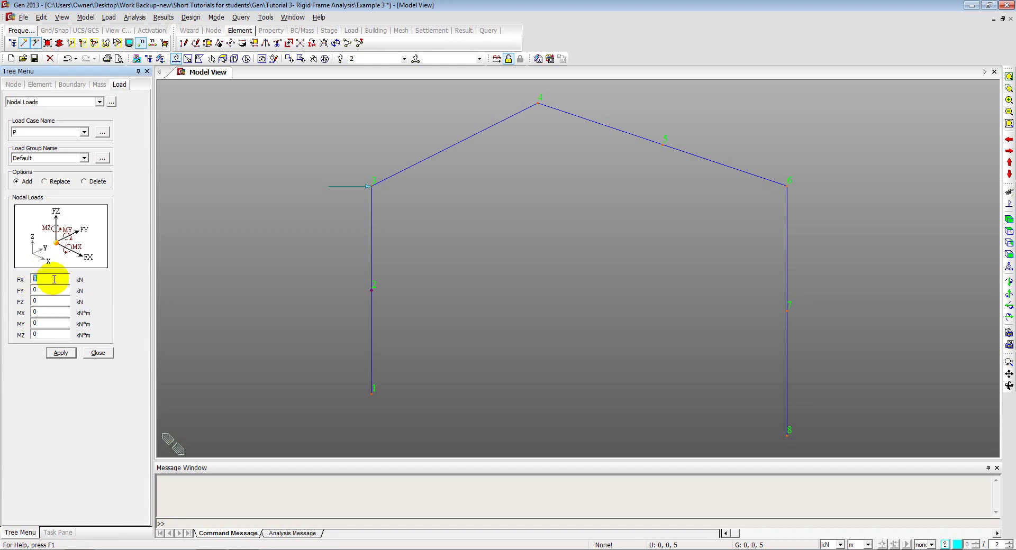
left_click(58, 356)
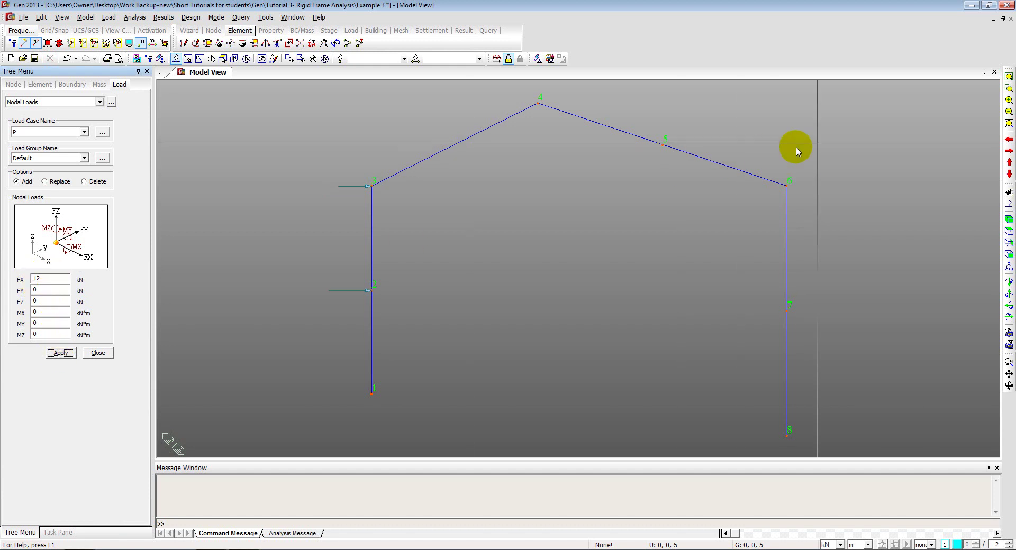
Add nodal loads on the right column with FX of 5 kN at top node 6 and FX of 8 kN at node 7
left_click(787, 185)
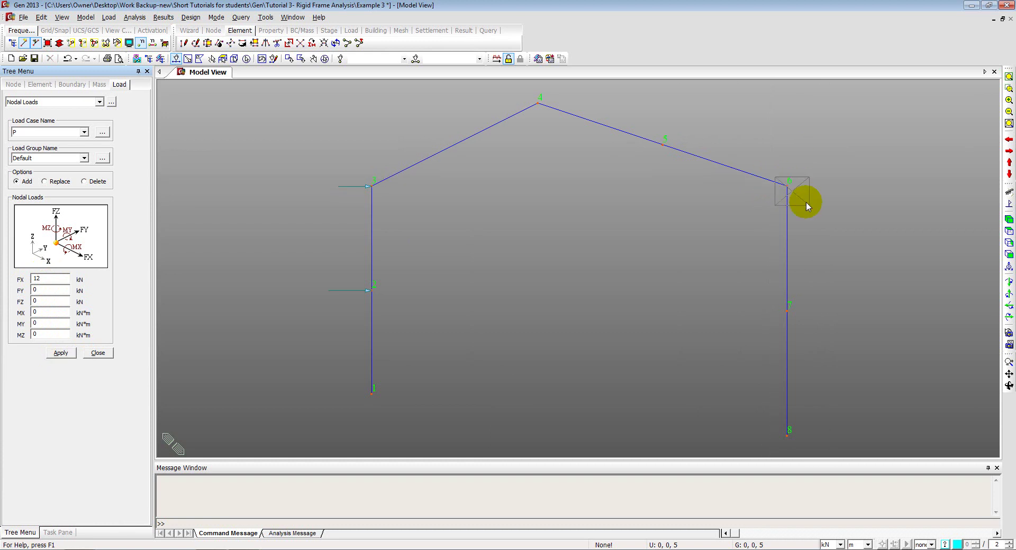
double_click(55, 278)
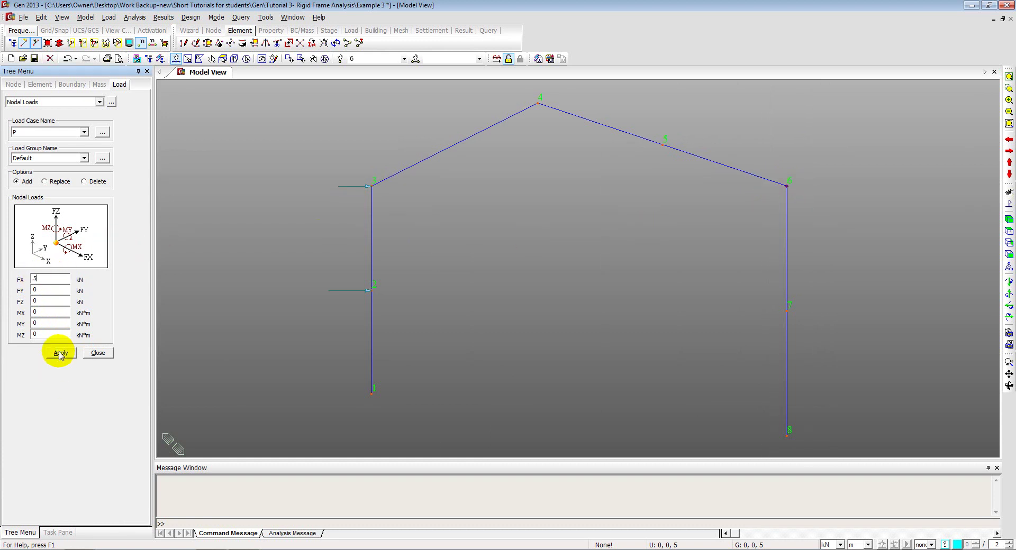
left_click(786, 310)
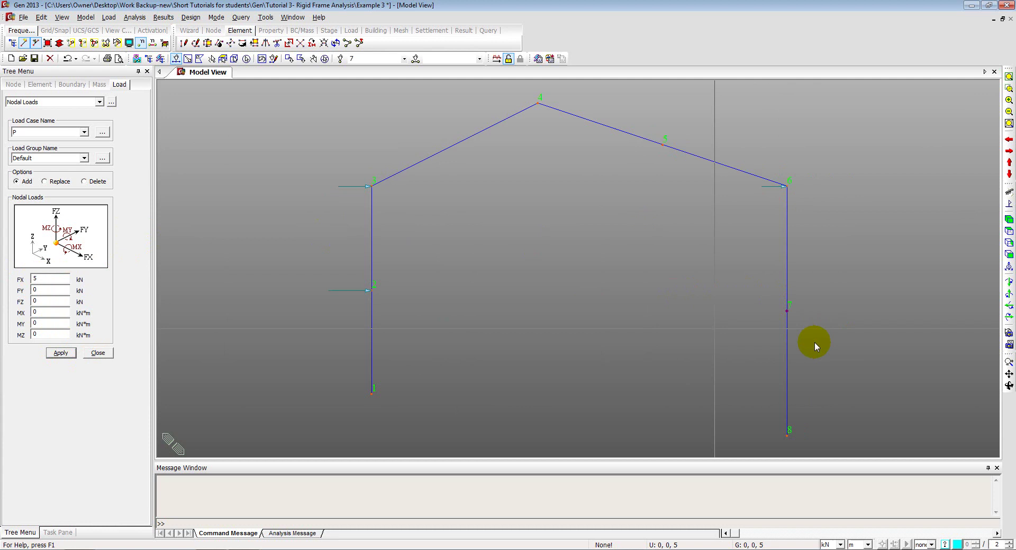
double_click(61, 278)
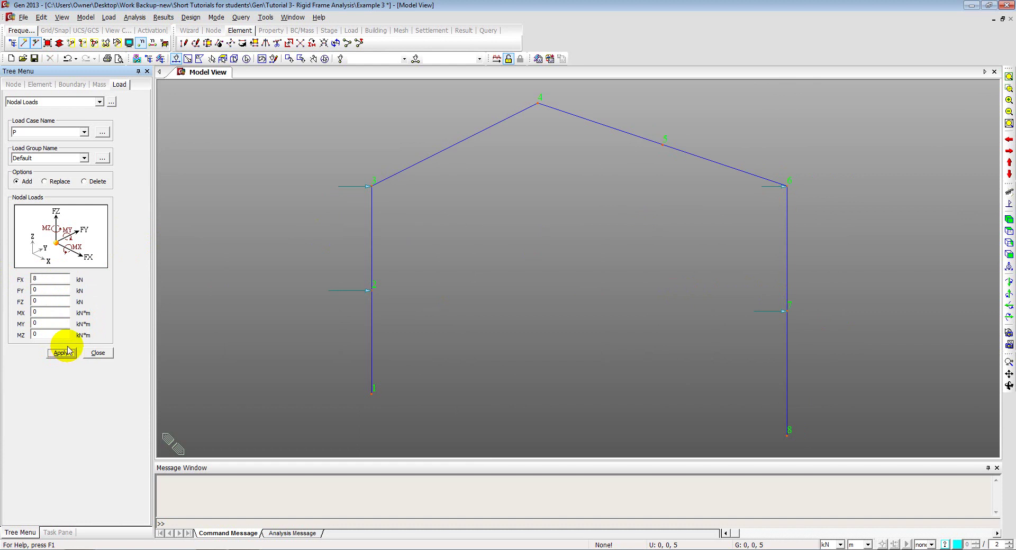
Check the vertical loads in the tutorial PDF, return to midas Gen and load node 3 with FX 0 and FZ -15 kN
key("alt+Tab")
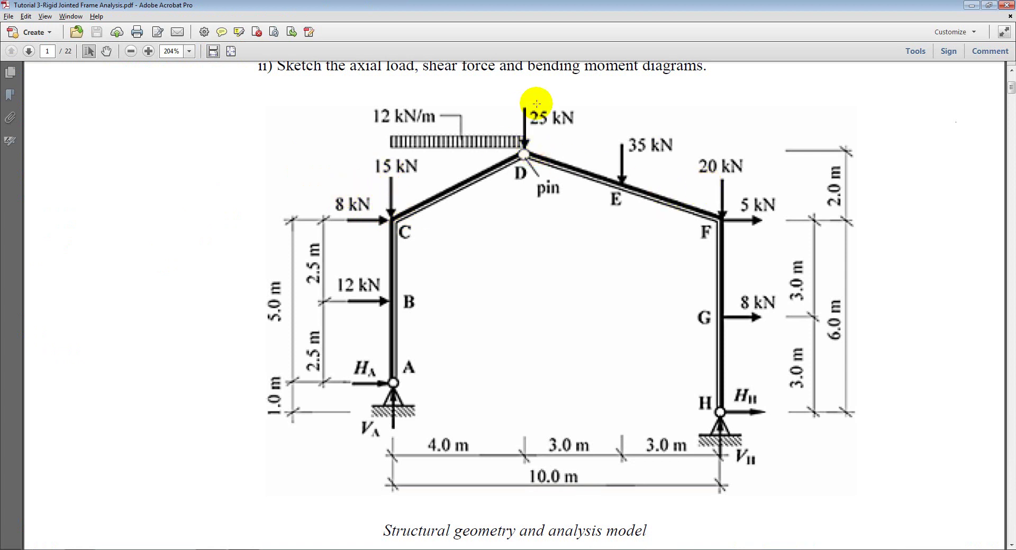
key("alt+Tab")
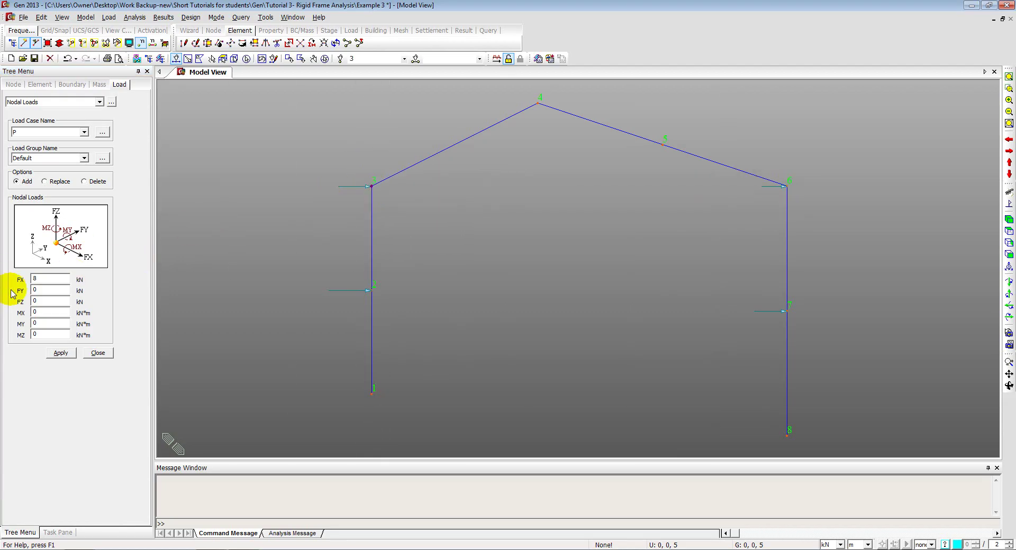
double_click(35, 278)
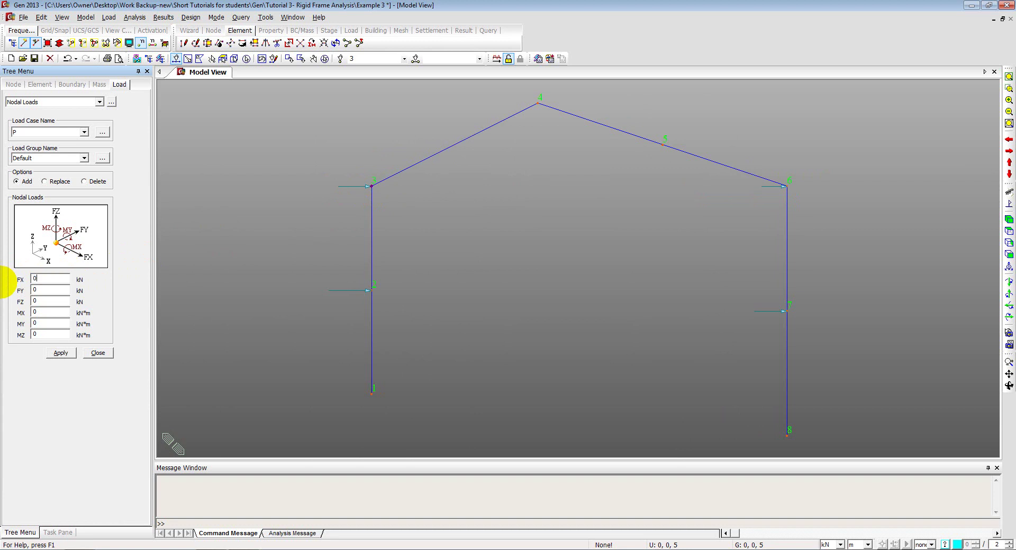
key("Tab")
key("Tab")
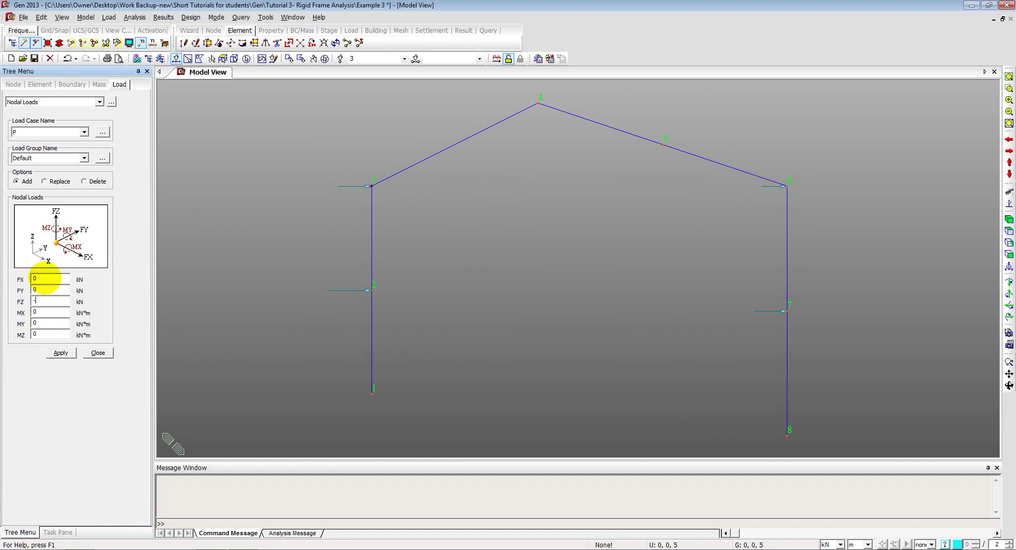
key("alt+Tab")
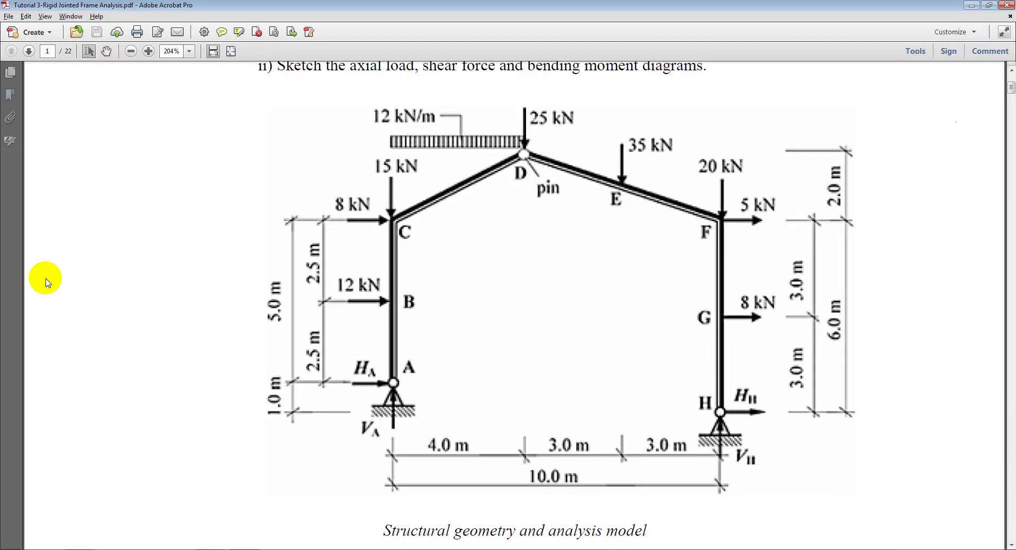
key("alt+Tab")
type("-")
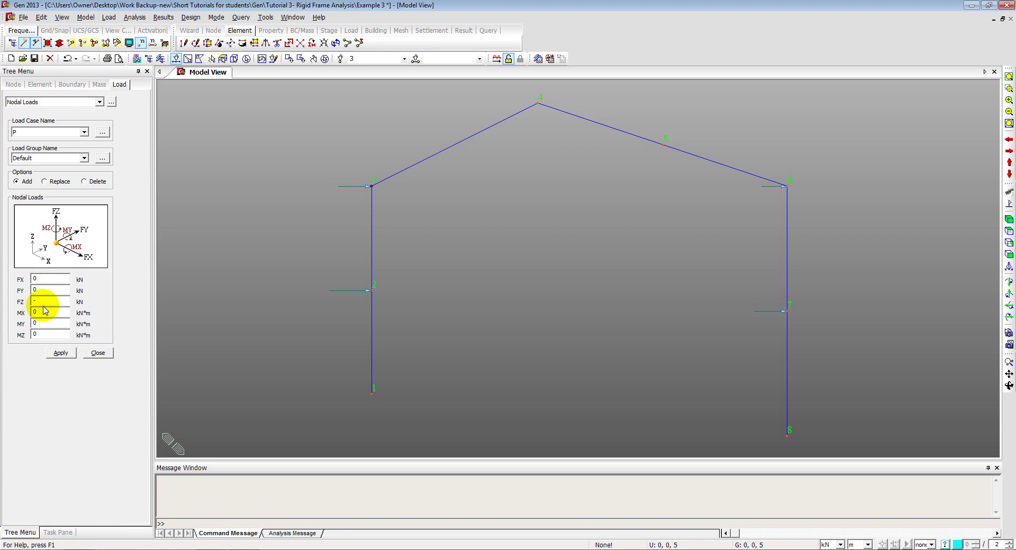
left_click(47, 300)
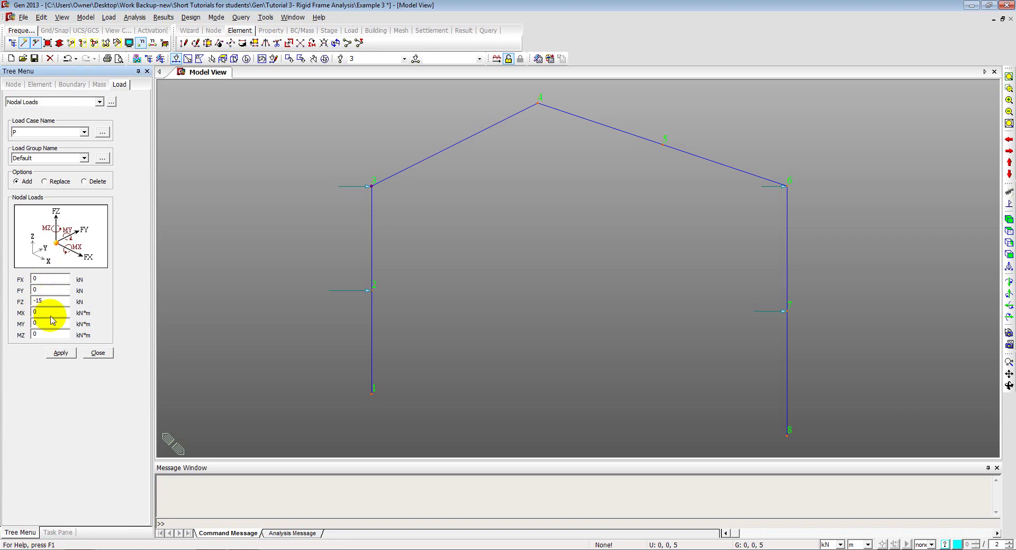
Add vertical nodal loads with FZ of -25 kN at apex node 4 and FZ of -35 kN at node 5 on the right rafter
left_click(532, 98)
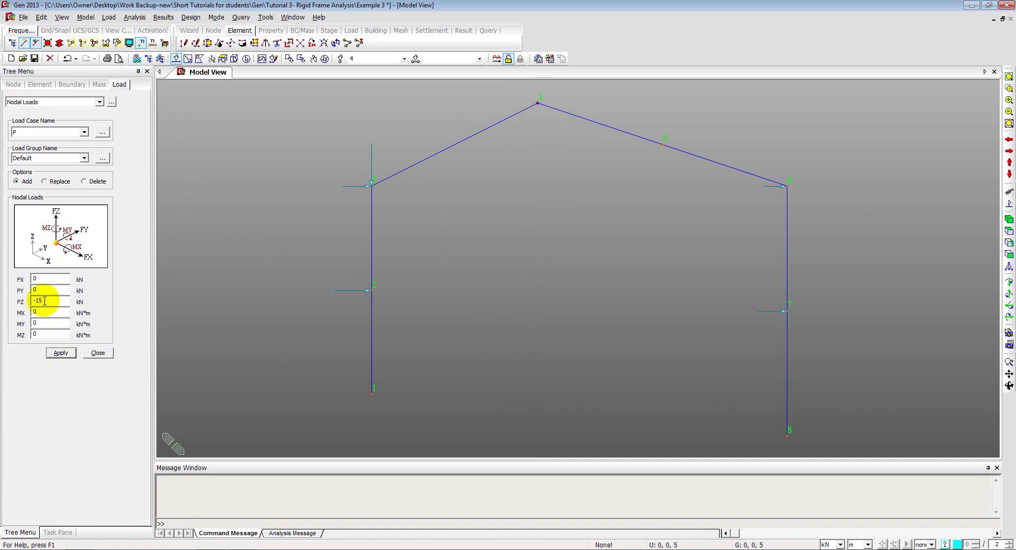
left_click_drag(45, 303, 33, 303)
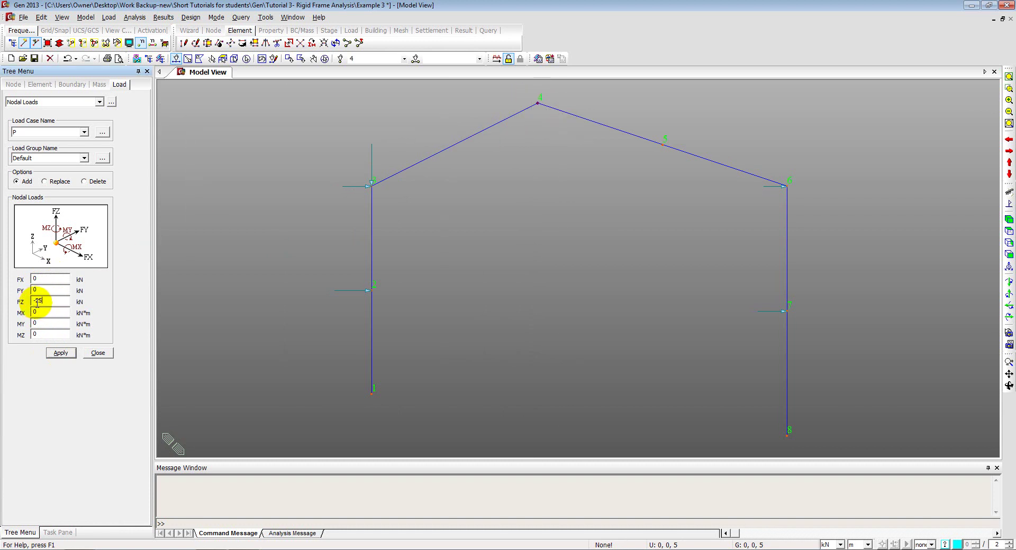
left_click(59, 353)
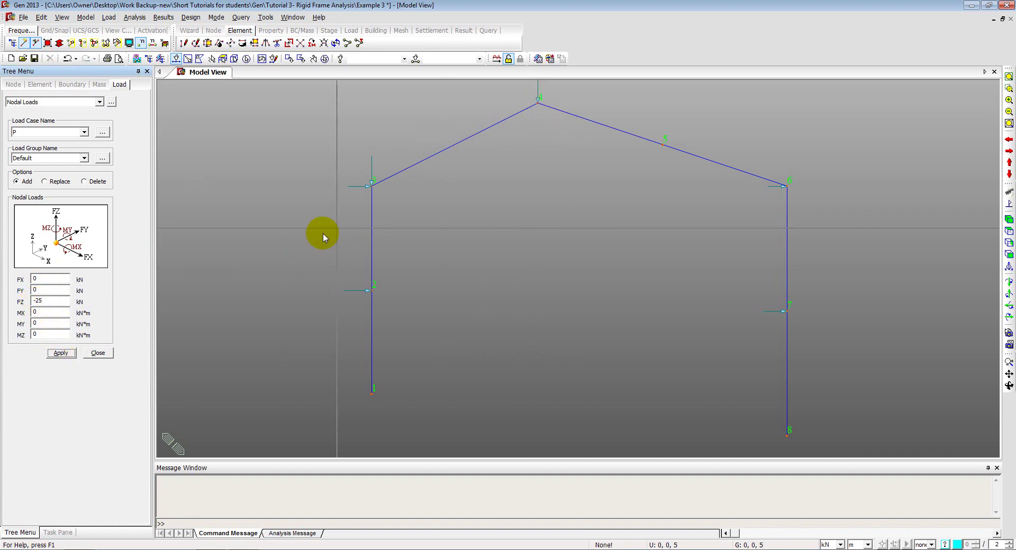
left_click(661, 144)
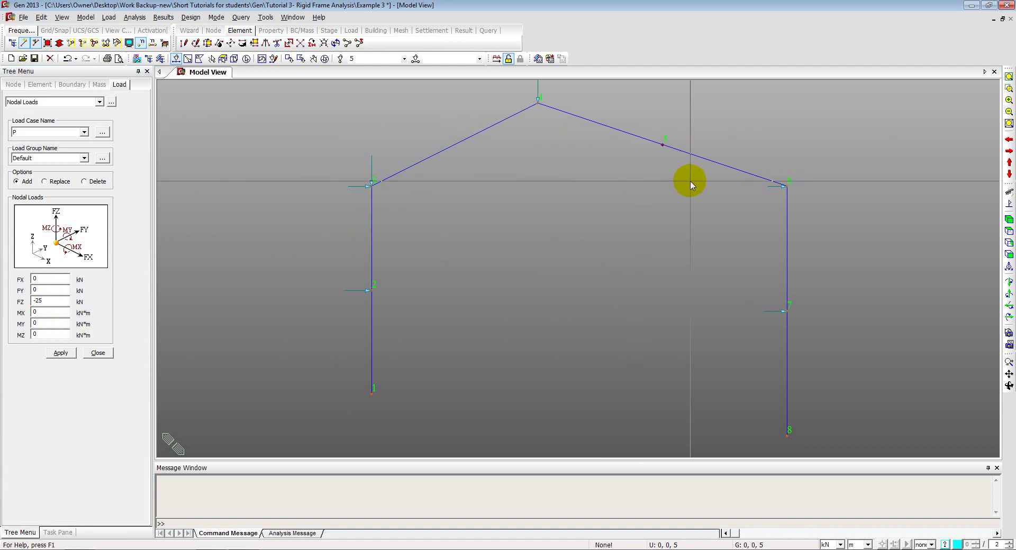
left_click(45, 303)
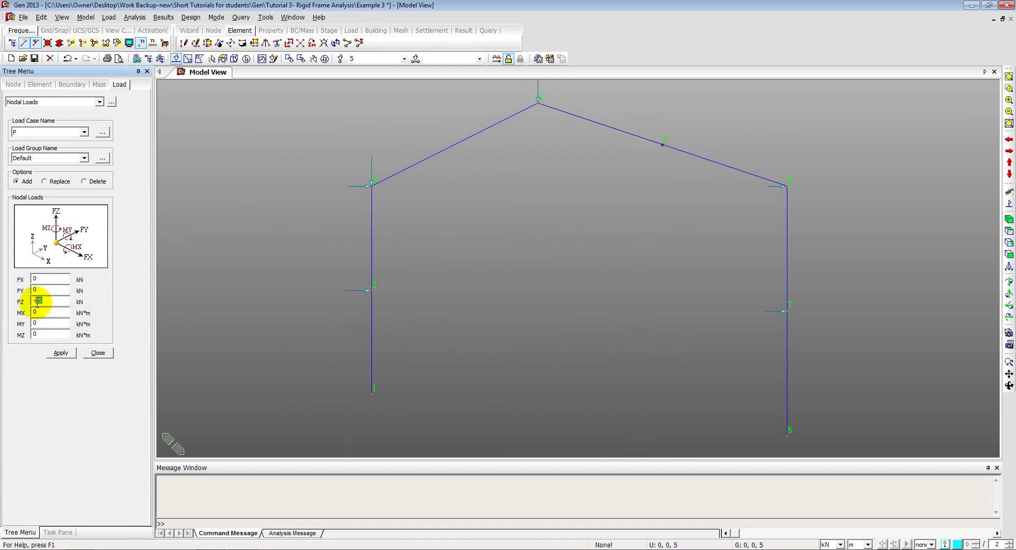
left_click(59, 353)
Check the load at F in the tutorial PDF, return to midas Gen and add a nodal load with FZ of -20 kN to node 6
key("alt+Tab")
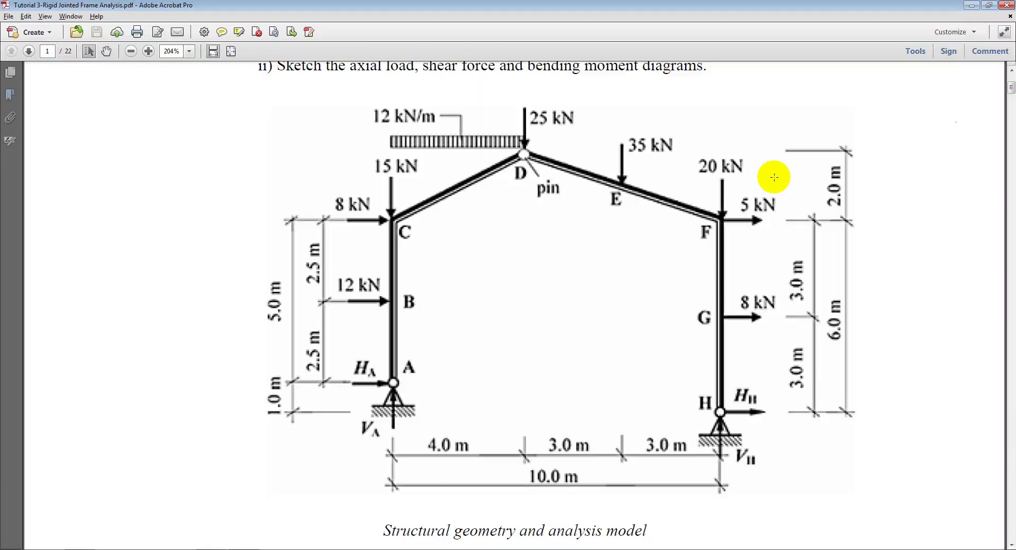
key("alt+Tab")
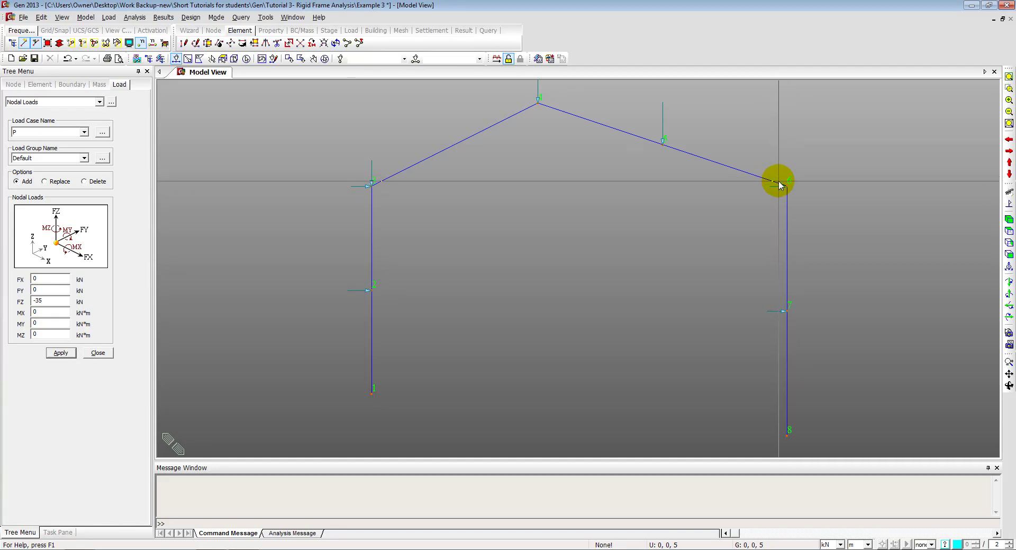
left_click(785, 186)
double_click(36, 300)
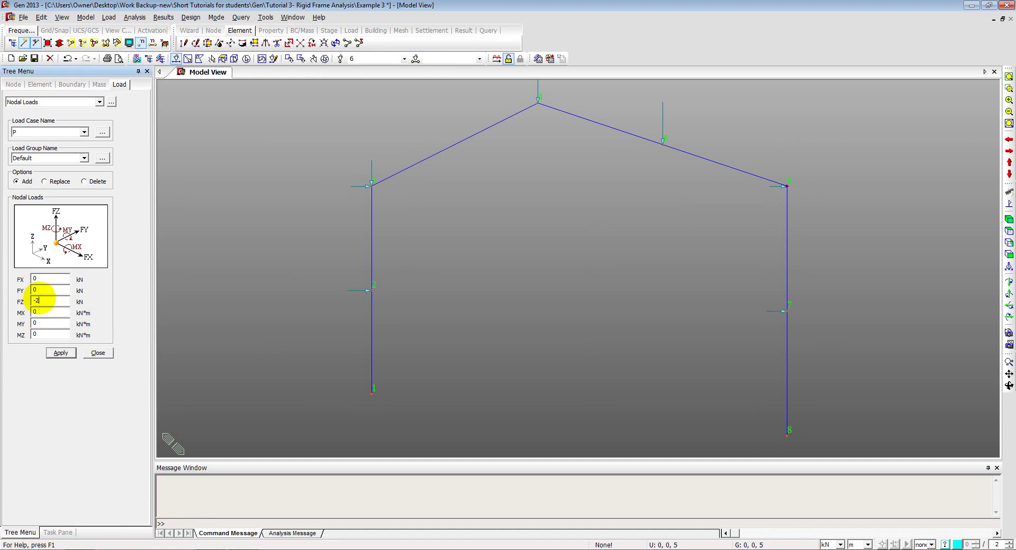
left_click(53, 354)
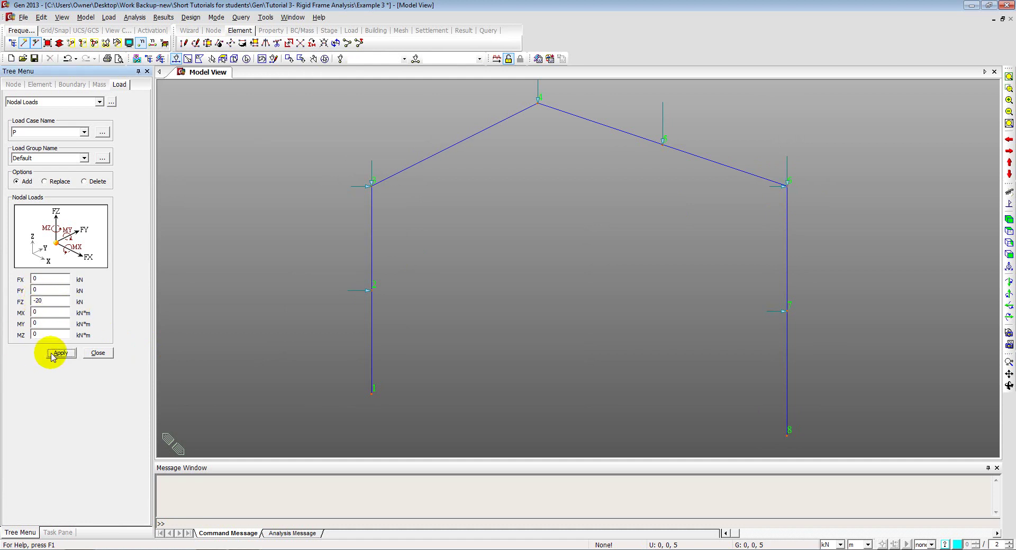
Check the distributed load over the left rafter in the tutorial PDF and return to midas Gen
middle_click_drag(536, 170, 541, 187)
scroll(541, 187, "down", 1)
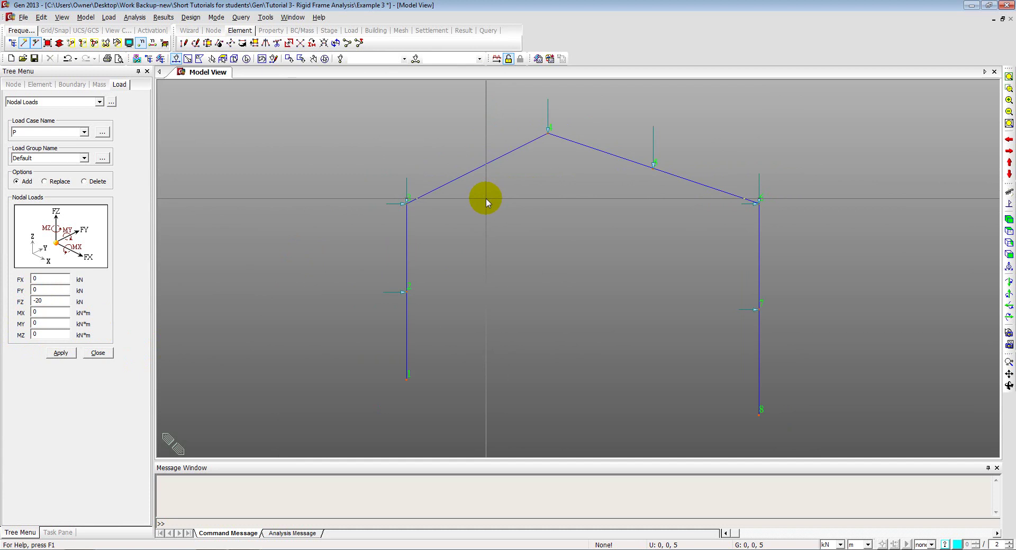
key("alt+Tab")
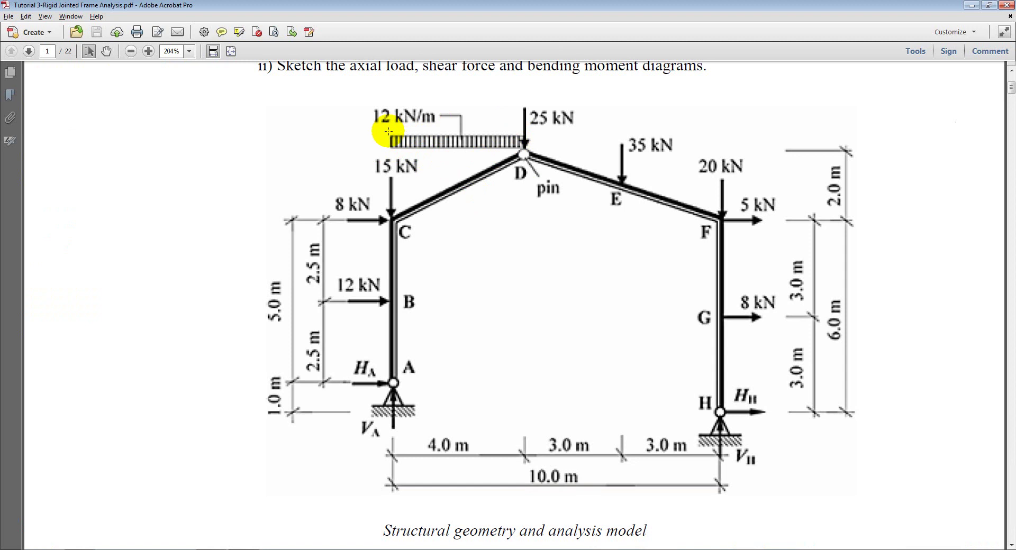
key("alt+Tab")
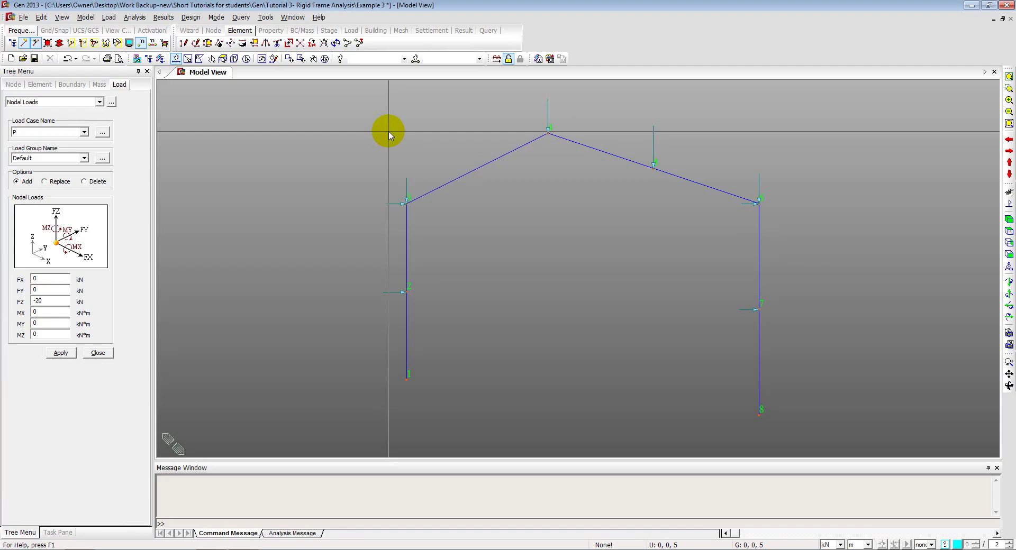
Add a uniform element beam load of -12 kN/m in Global Z with projection enabled to left rafter C-D in load case P
left_click(109, 17)
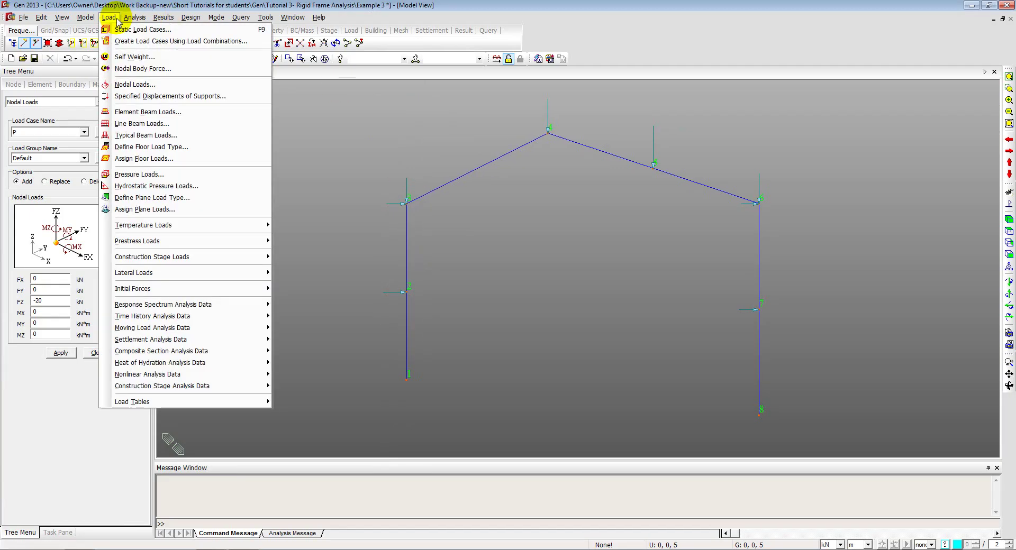
left_click(119, 113)
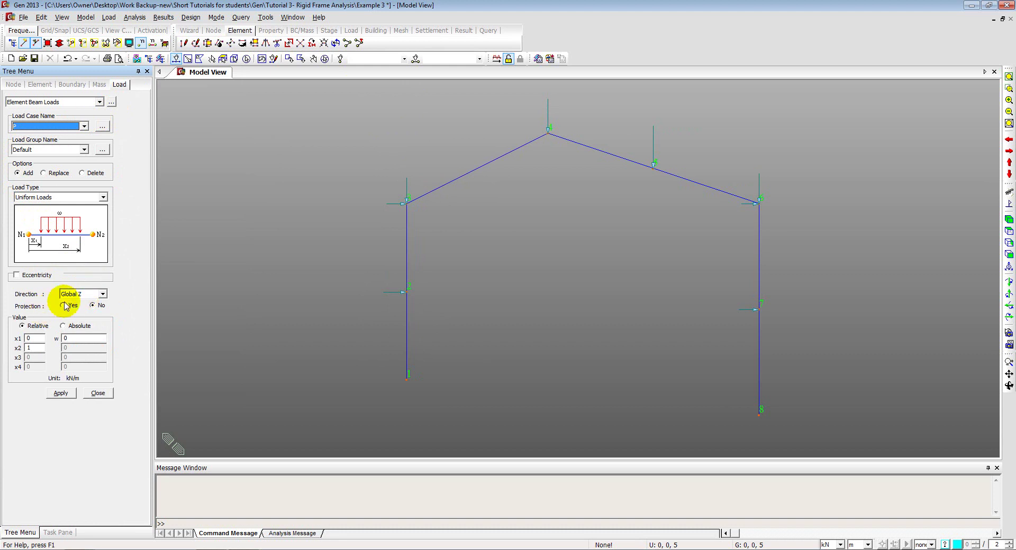
key("alt+Tab")
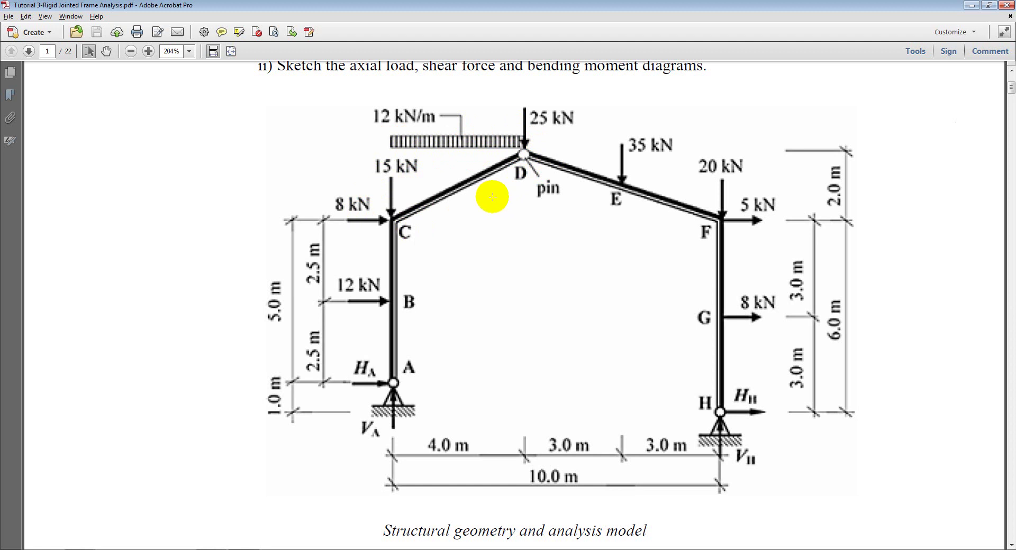
key("alt+Tab")
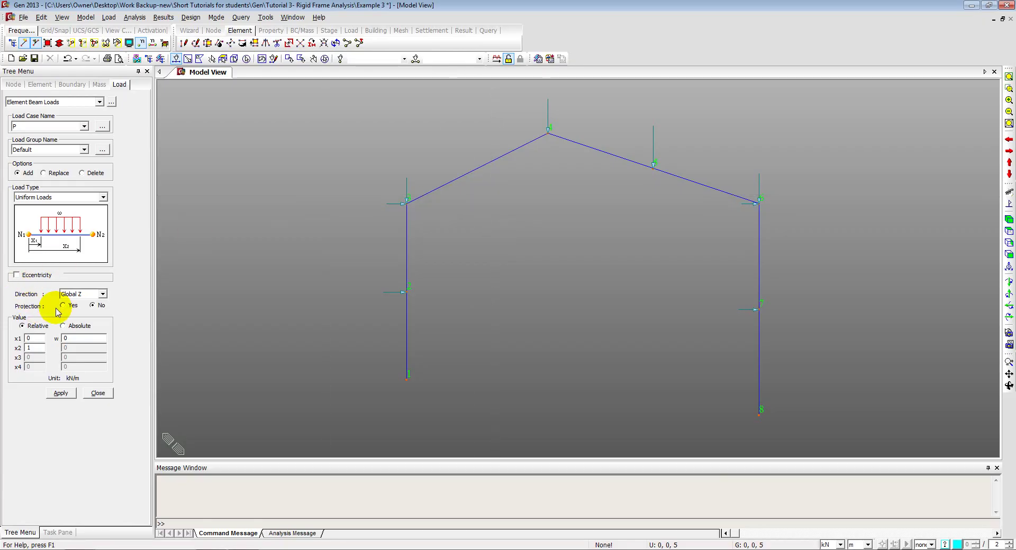
left_click(64, 307)
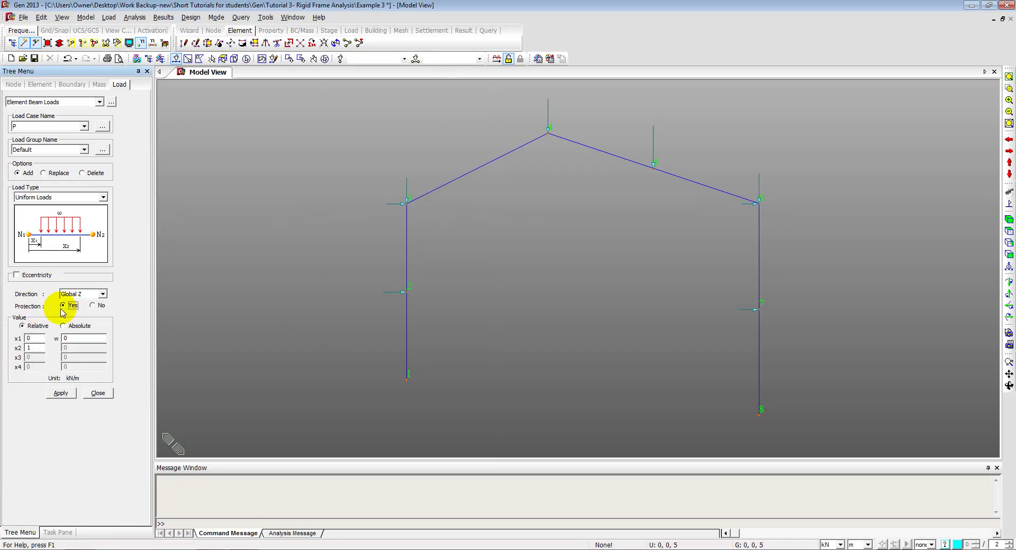
left_click(69, 338)
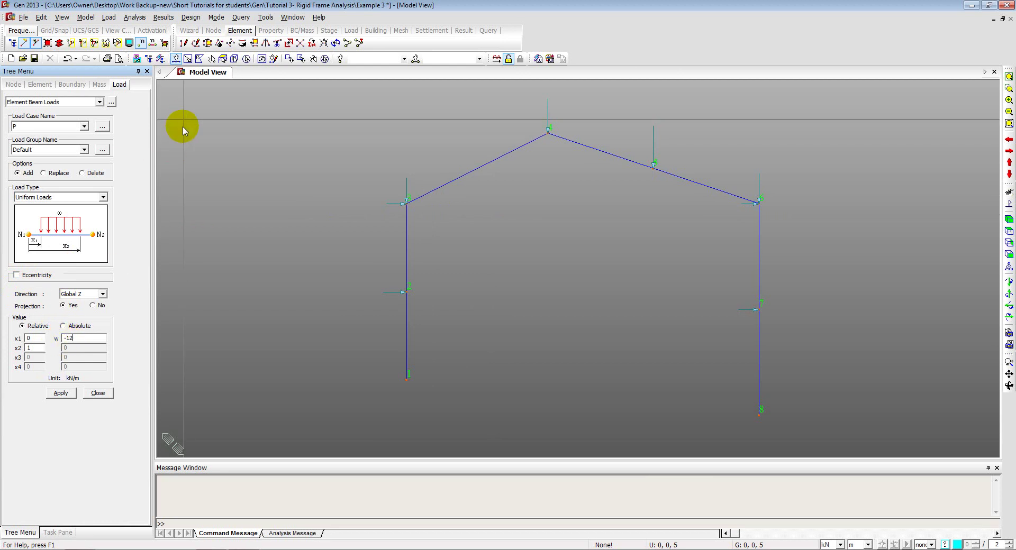
left_click(467, 176)
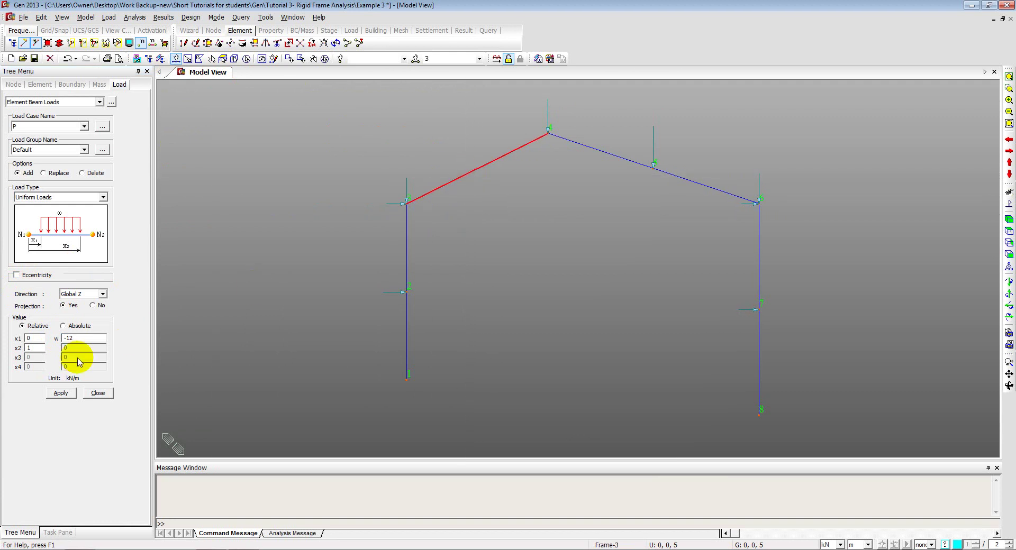
left_click(56, 395)
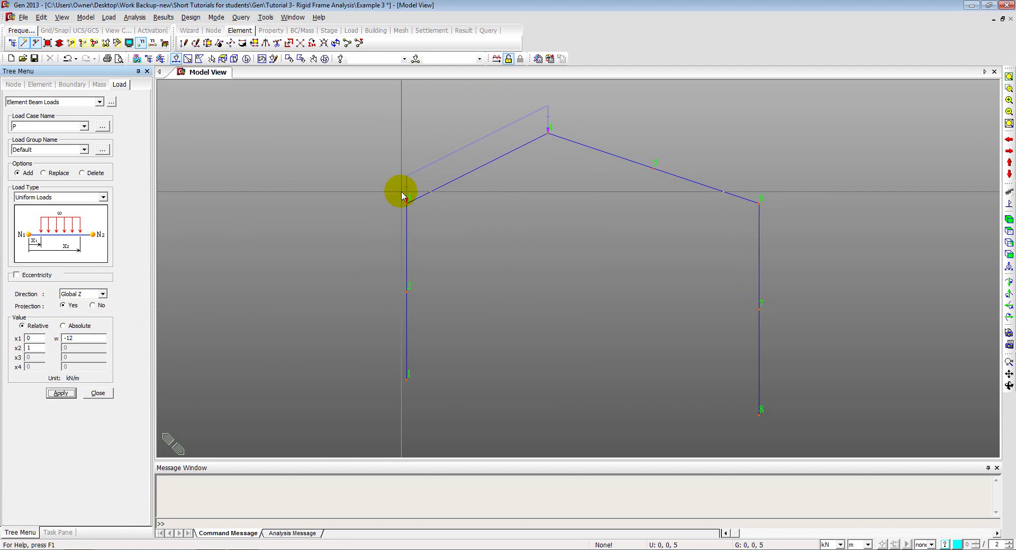
left_click(96, 395)
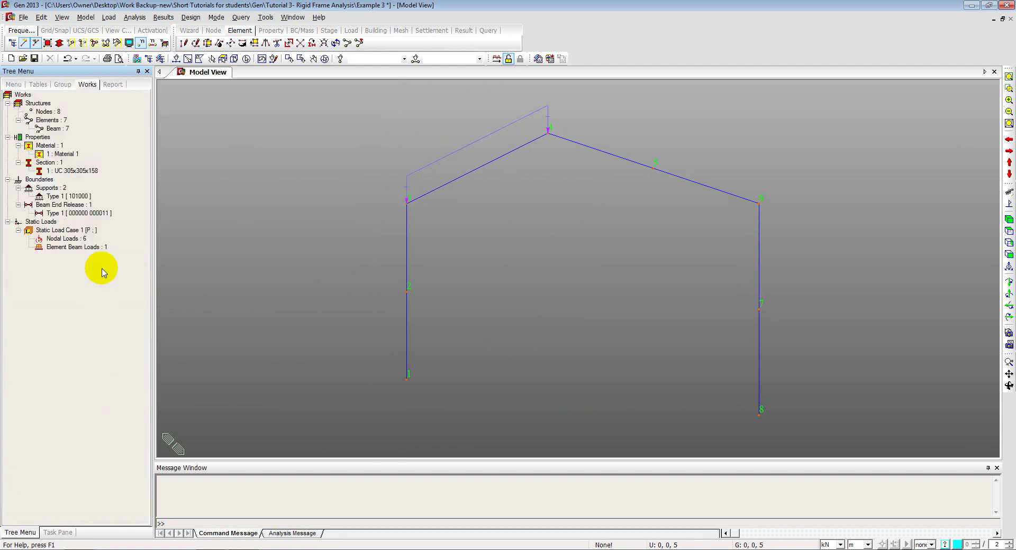
Display the nodal loads and the element beam loads of case P with their values on the frame, and clear the display
right_click(59, 242)
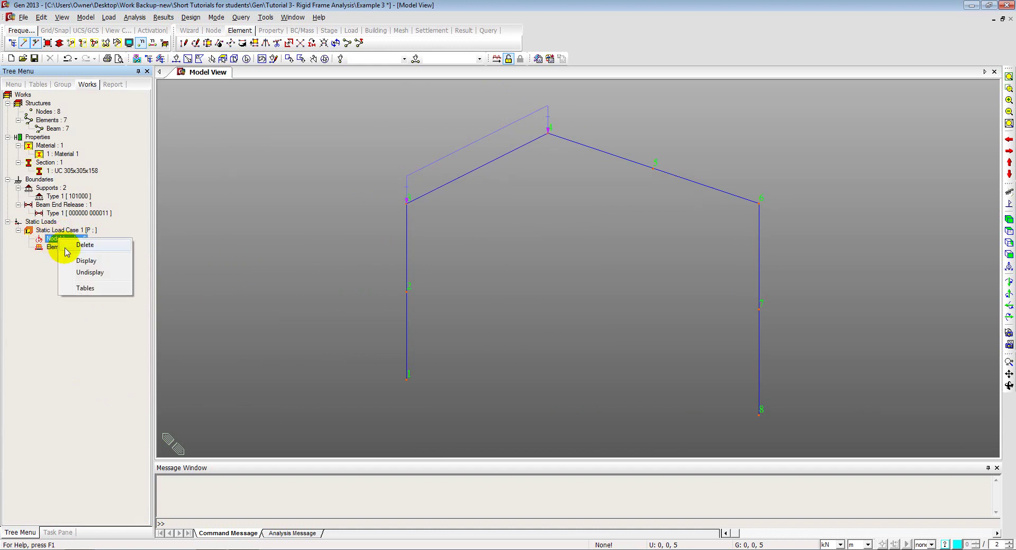
left_click(83, 260)
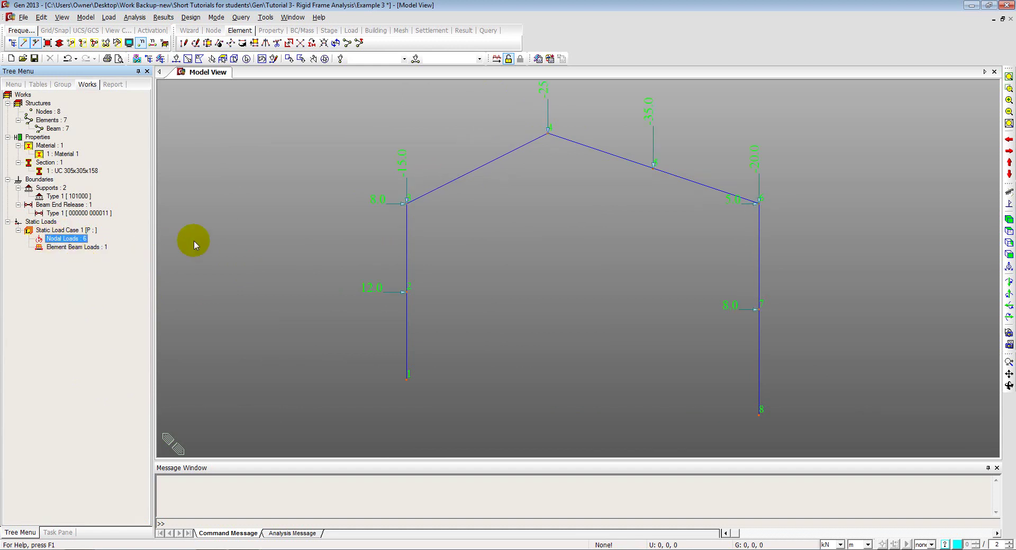
left_click(239, 242)
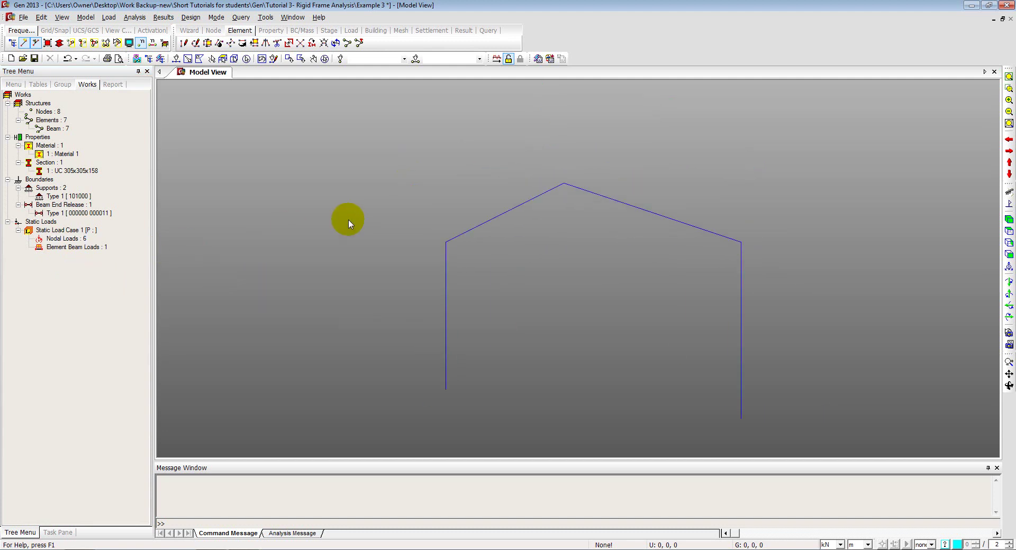
right_click(62, 247)
left_click(86, 268)
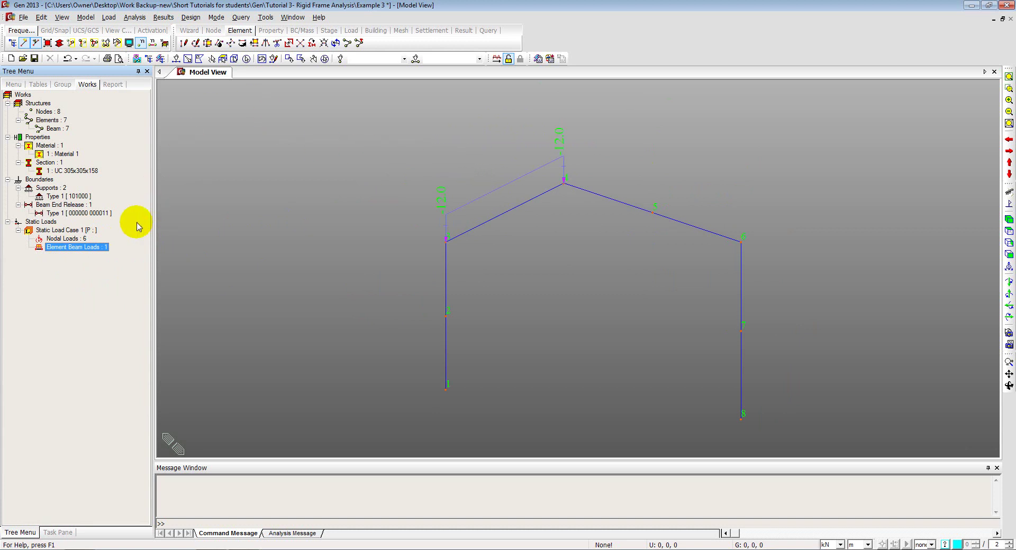
right_click(88, 250)
left_click(112, 281)
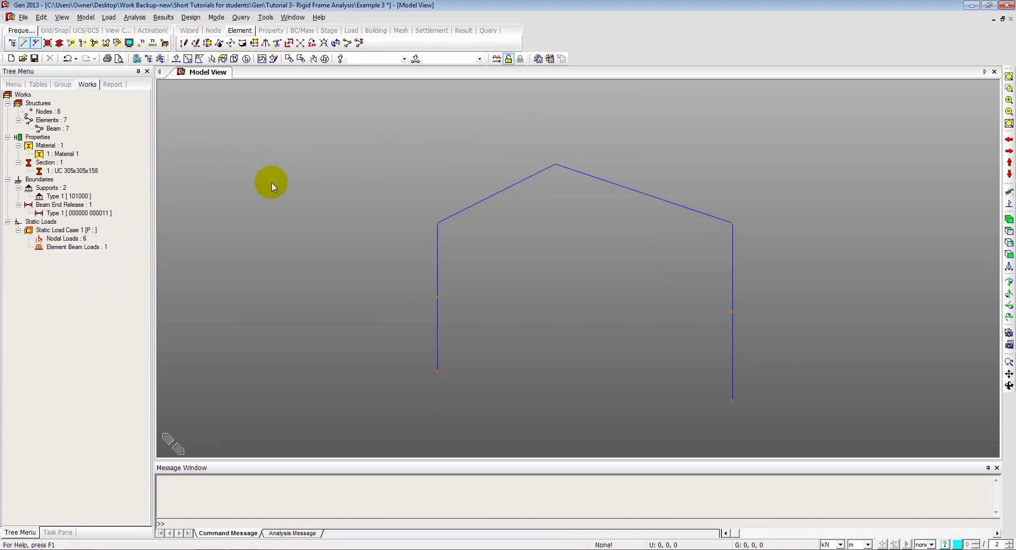
Run the structural analysis of the frame
scroll(266, 177, "up", 1)
scroll(291, 98, "up", 1)
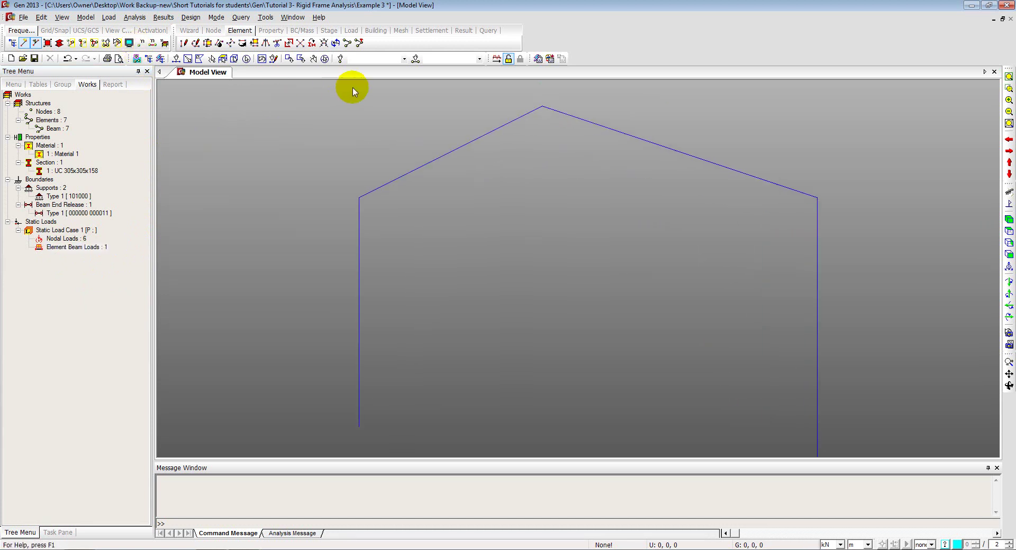
left_click(497, 60)
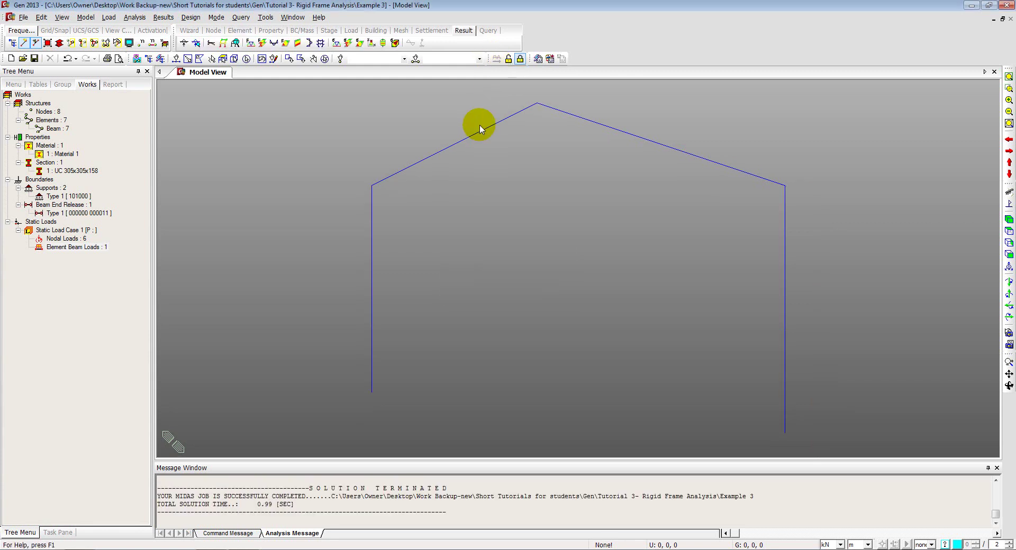
Show the FXYZ reaction forces for load case P with values to 2 decimal points and examine them at both supports
left_click(164, 17)
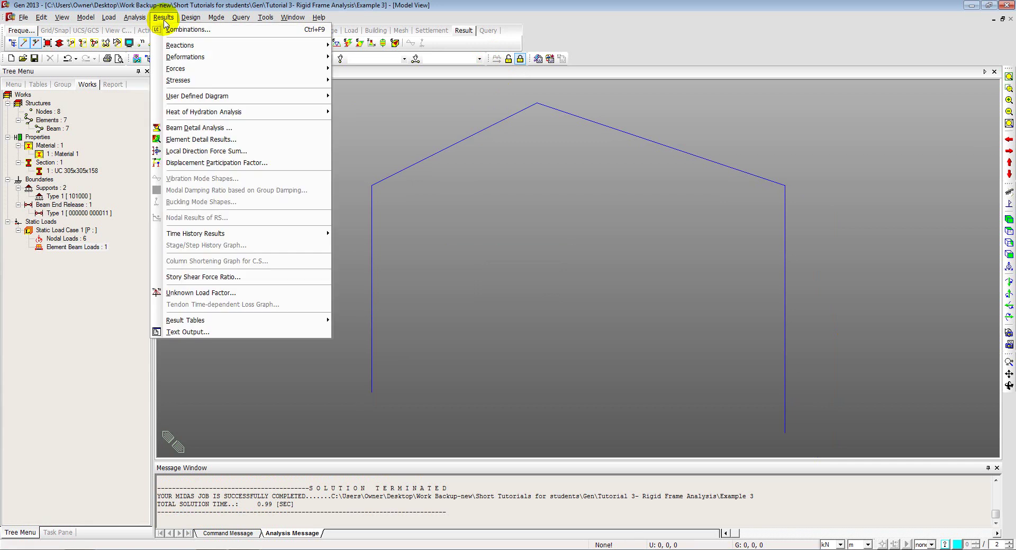
mouse_move(174, 45)
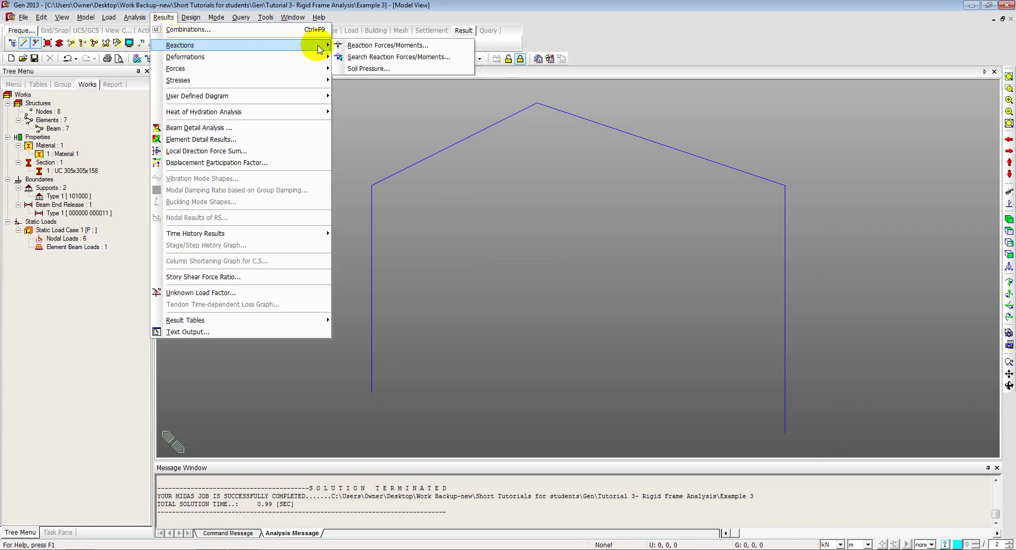
left_click(364, 46)
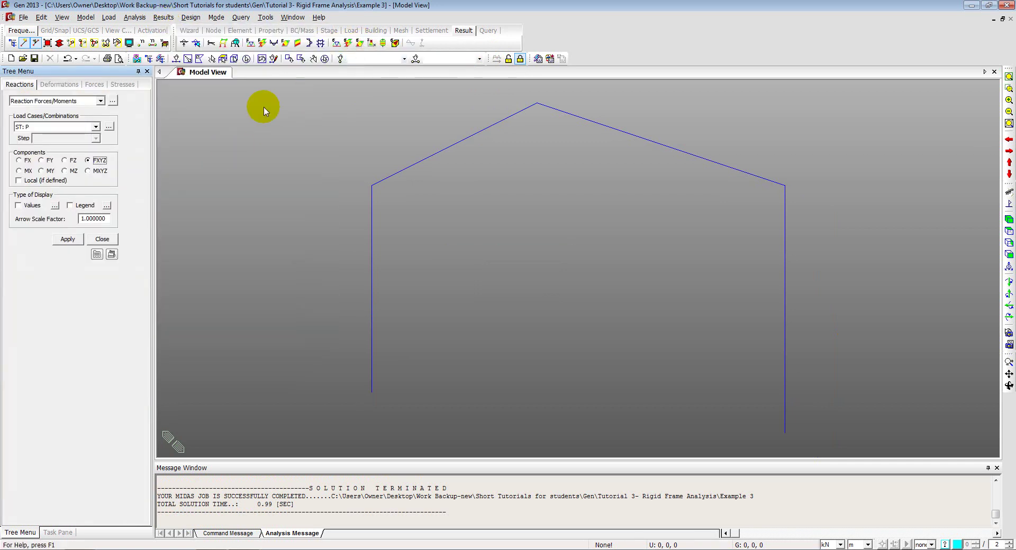
left_click(31, 207)
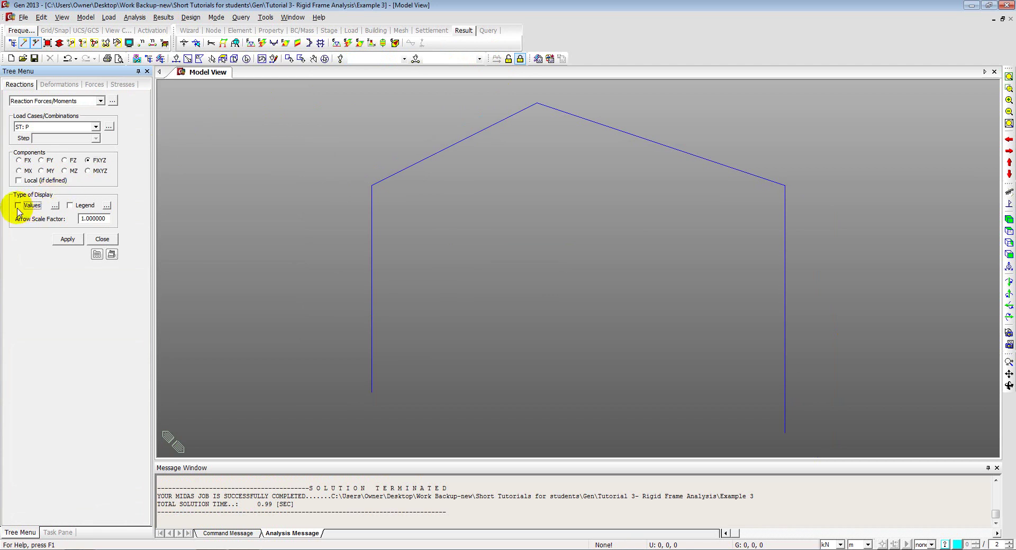
left_click(55, 206)
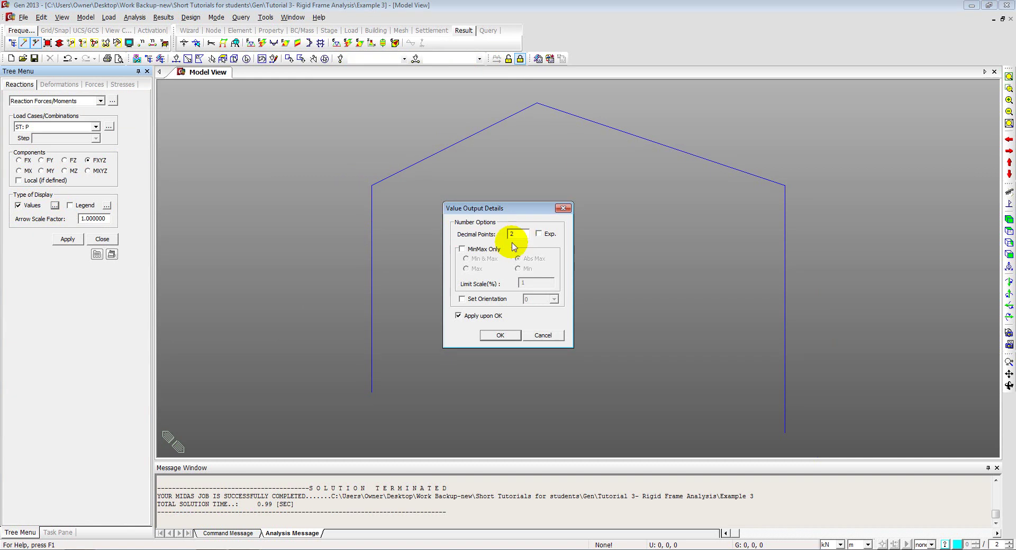
left_click(498, 337)
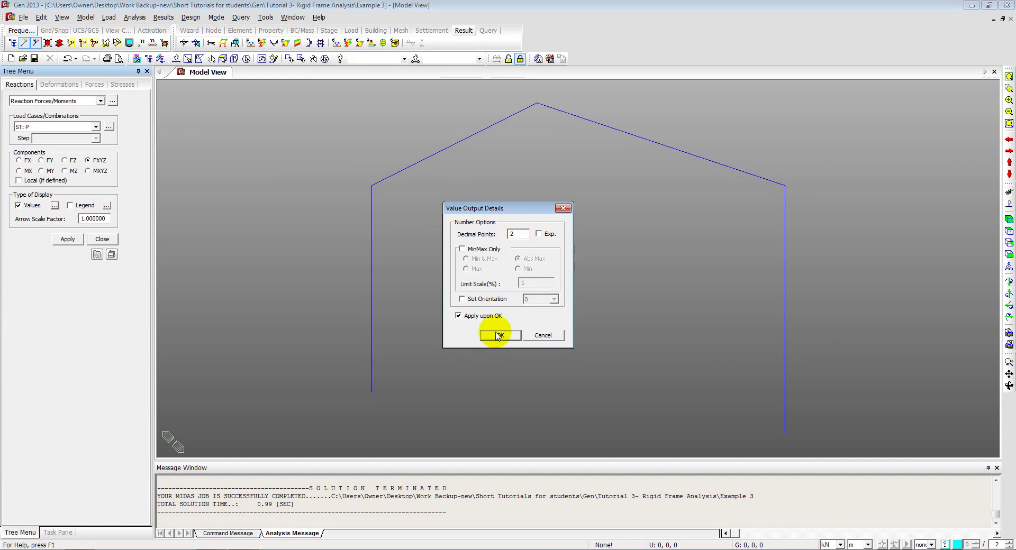
left_click(498, 335)
middle_click_drag(494, 329, 475, 264)
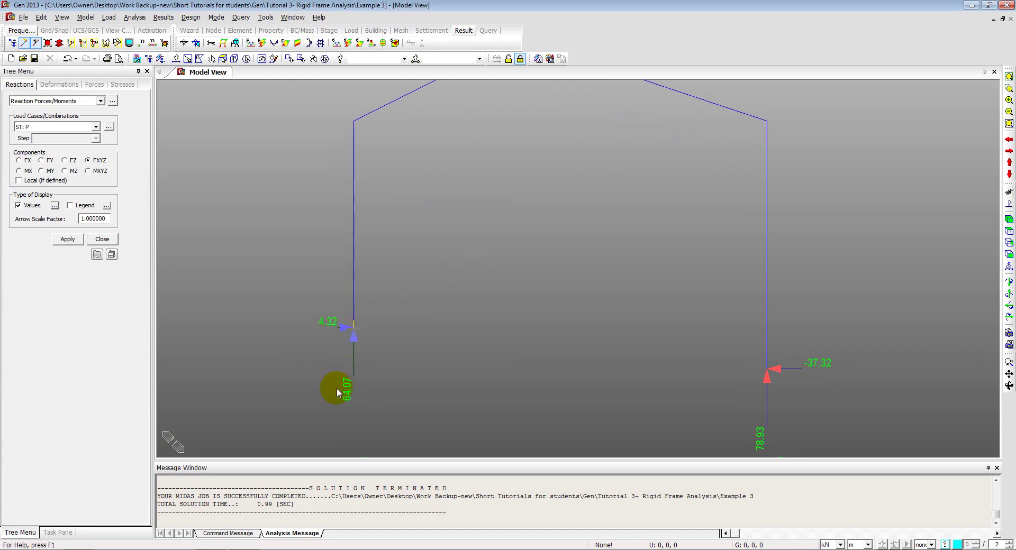
middle_click_drag(684, 347, 647, 345)
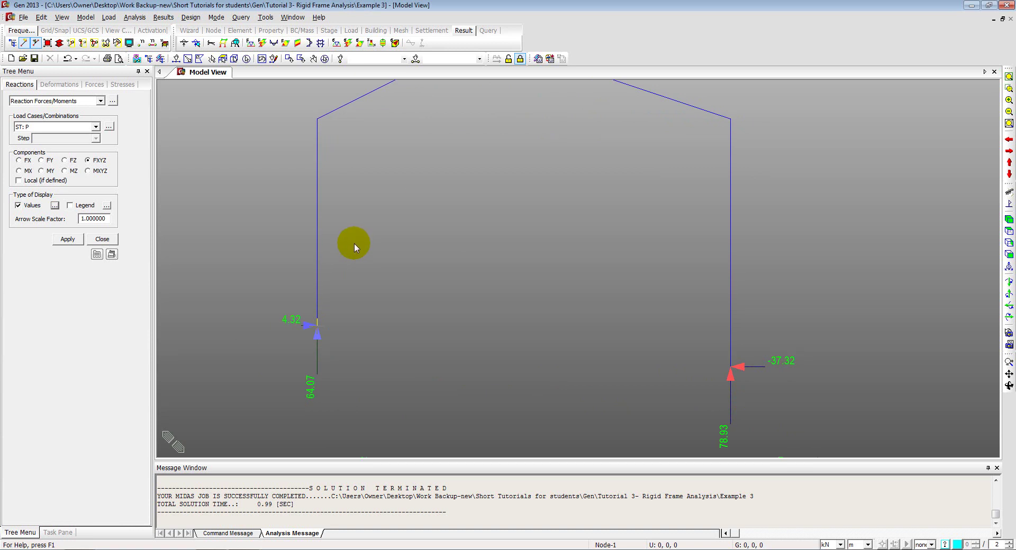
Plot the DXYZ displacement contour for load case P with Deform enabled and the deformation type set to Real Deform
left_click(171, 23)
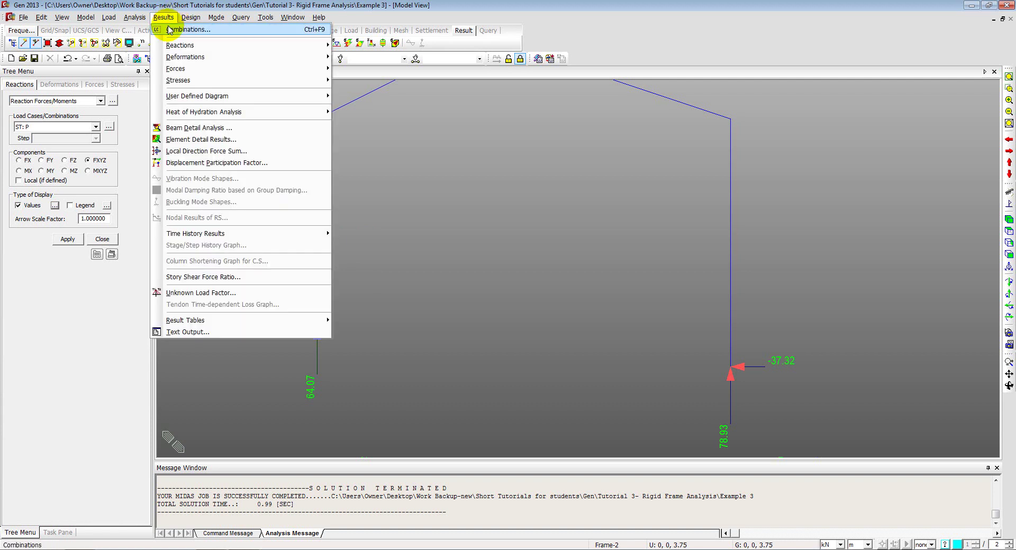
mouse_move(169, 59)
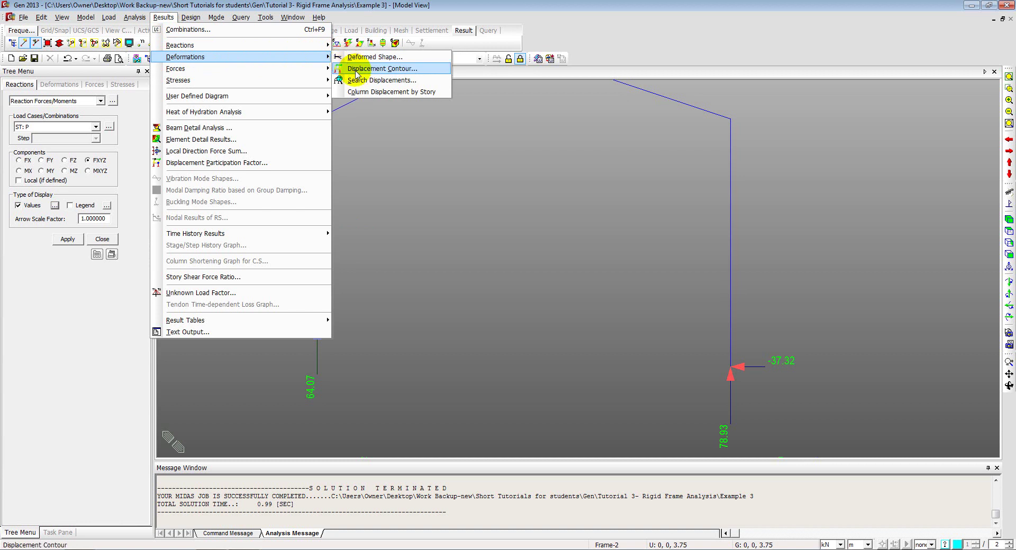
left_click(356, 74)
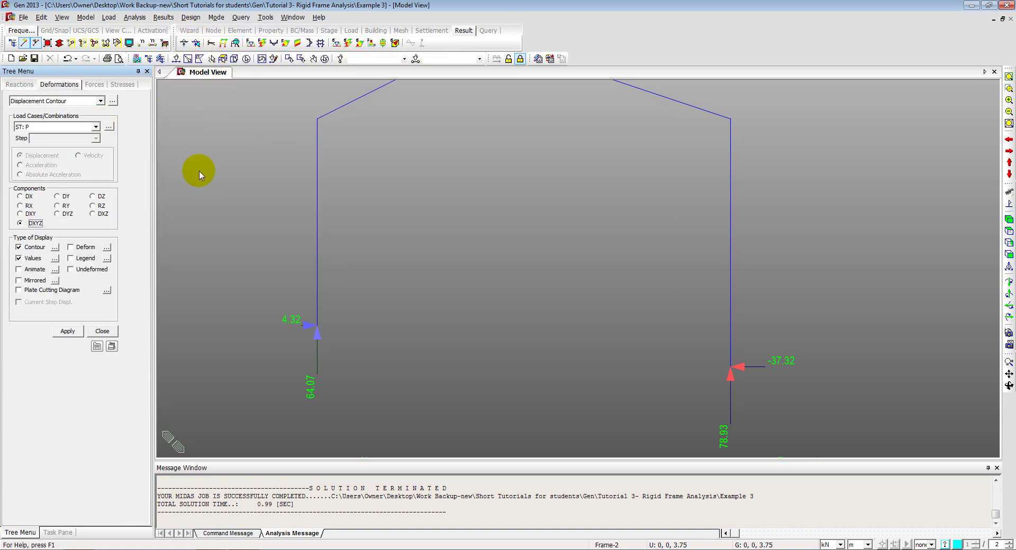
left_click(70, 247)
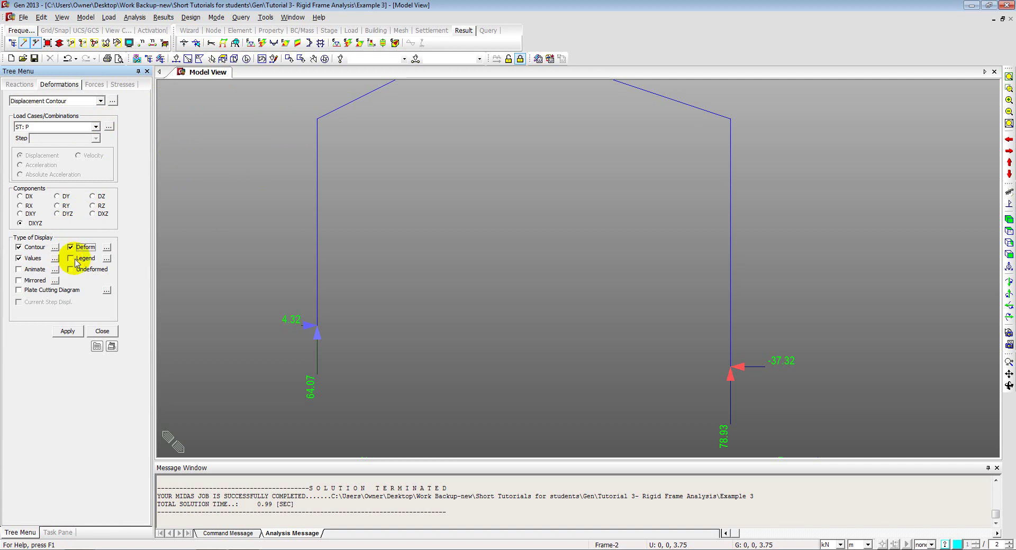
left_click(106, 247)
left_click(519, 269)
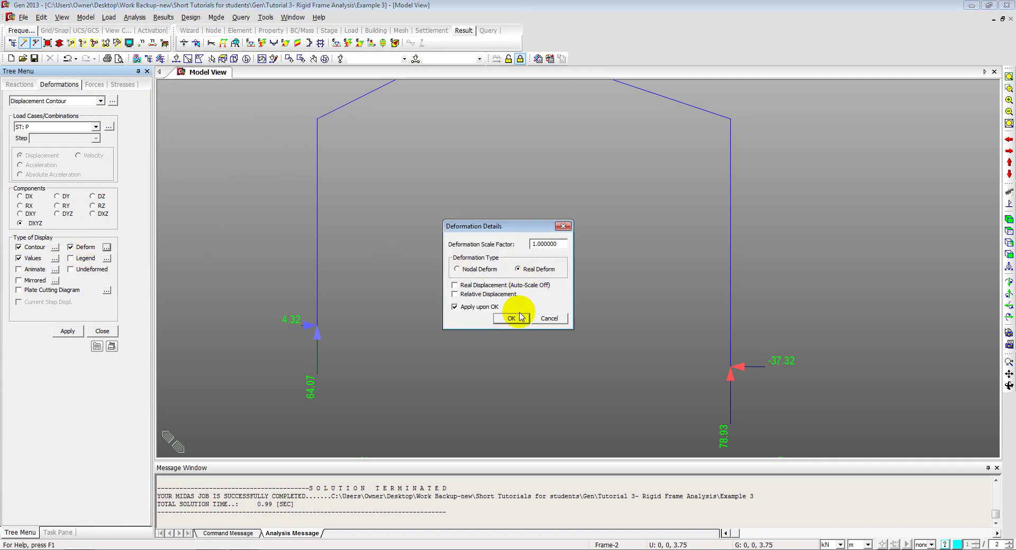
left_click(518, 319)
middle_click_drag(440, 224, 390, 291)
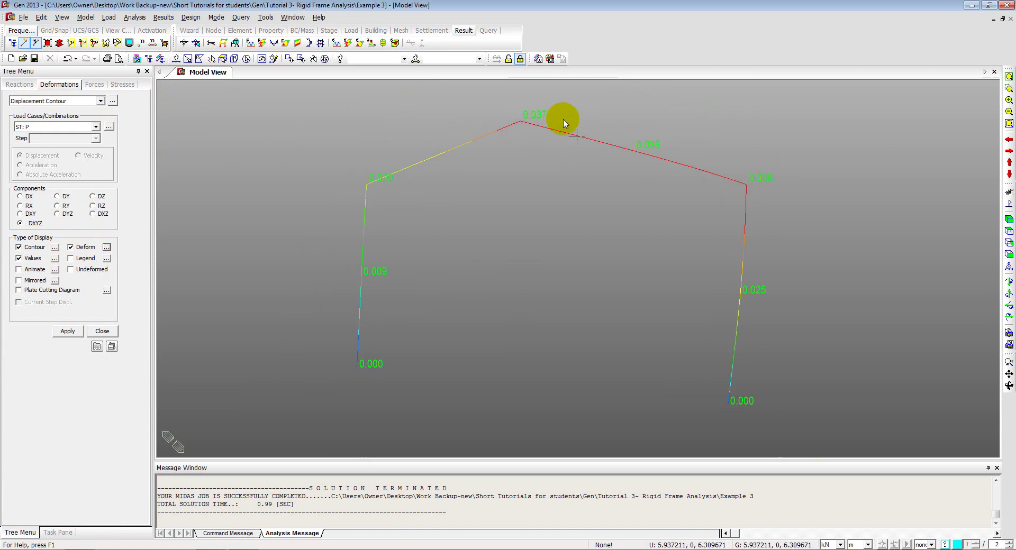
mouse_move(707, 168)
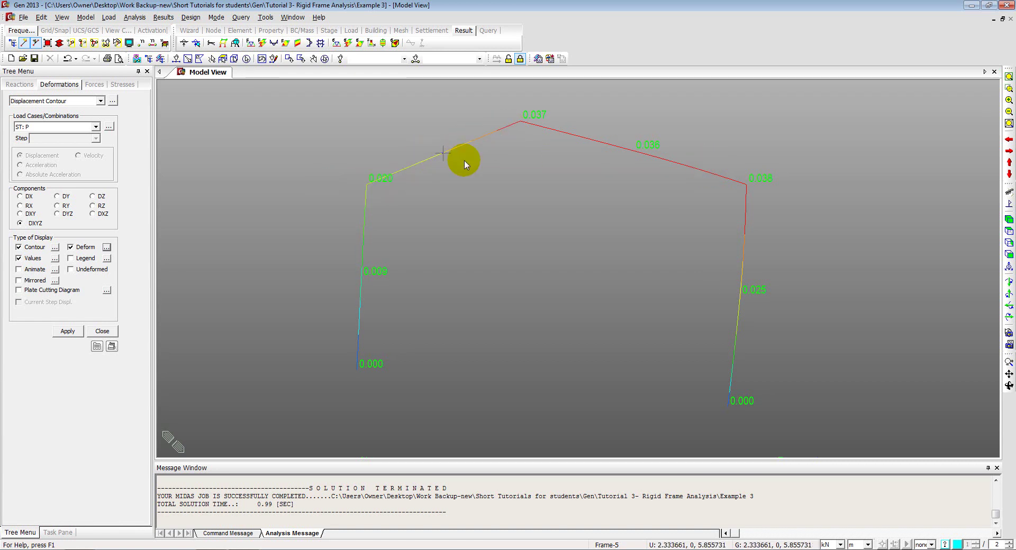
Plot the Fx axial force beam diagram for load case P with Deform off and values output at the I and J ends instead of Abs Max
left_click(164, 18)
mouse_move(296, 69)
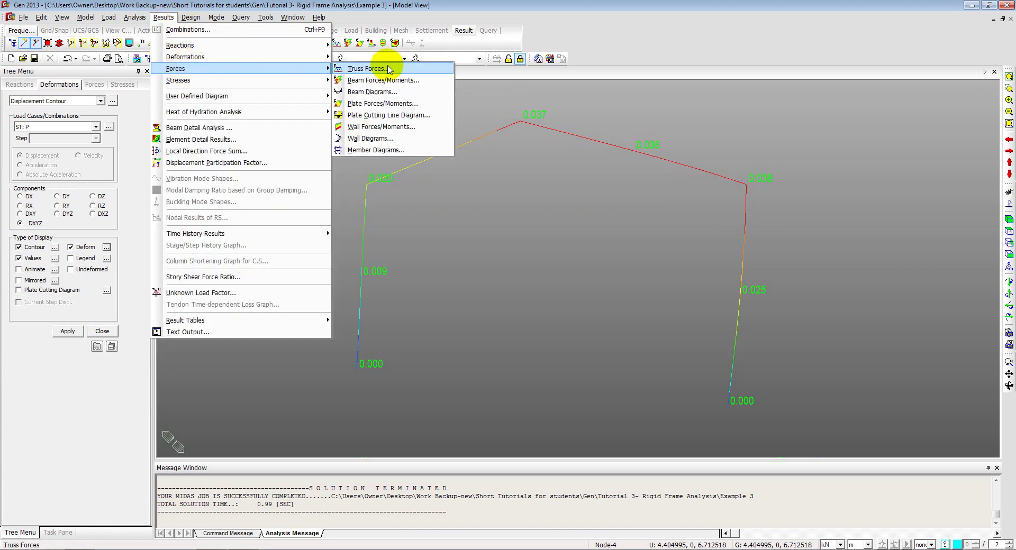
left_click(370, 92)
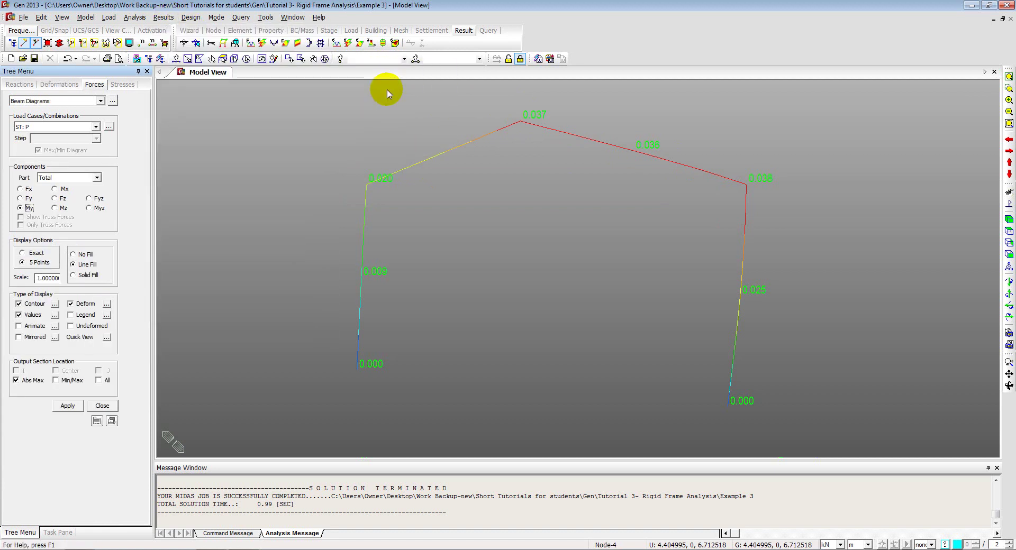
left_click(20, 189)
left_click(70, 305)
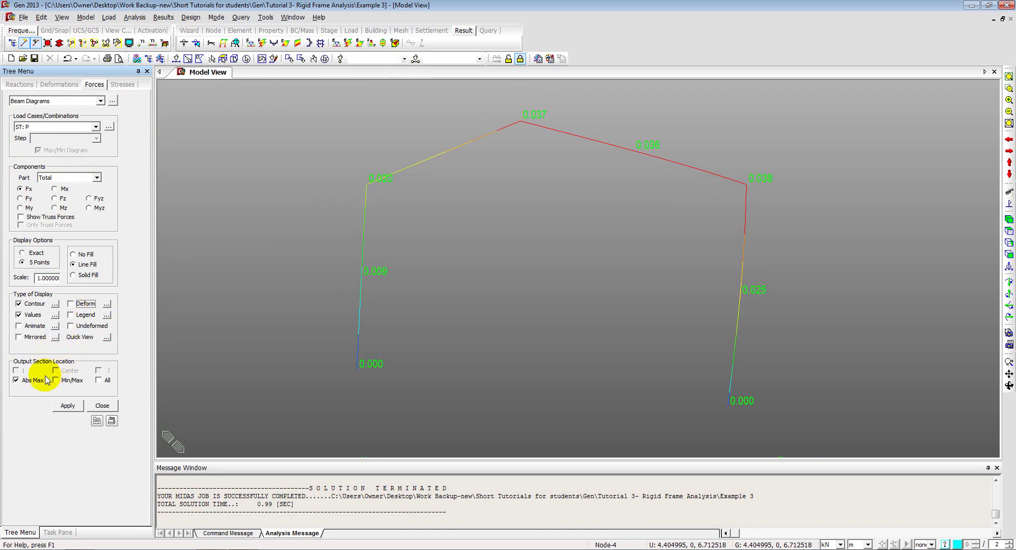
left_click(26, 382)
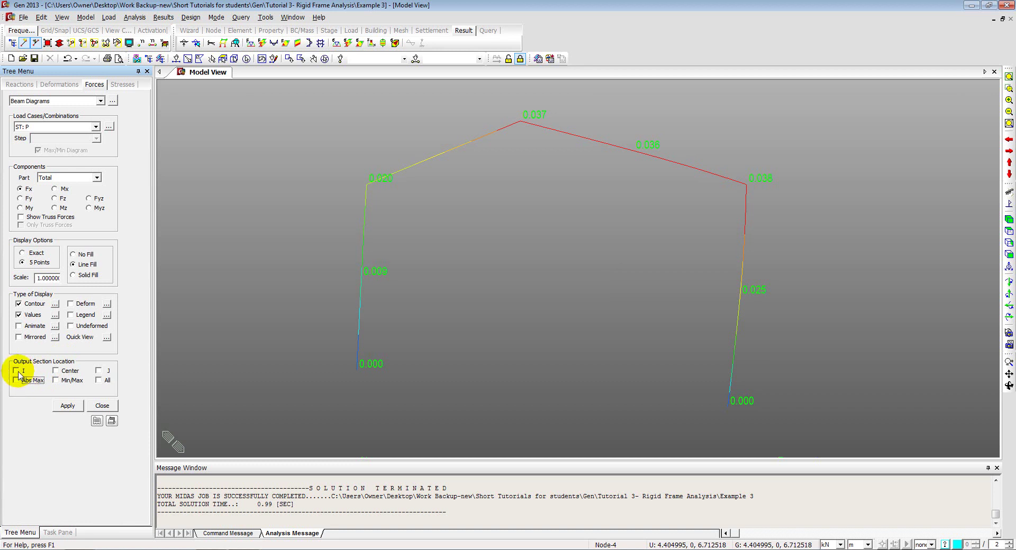
left_click(21, 372)
left_click(102, 371)
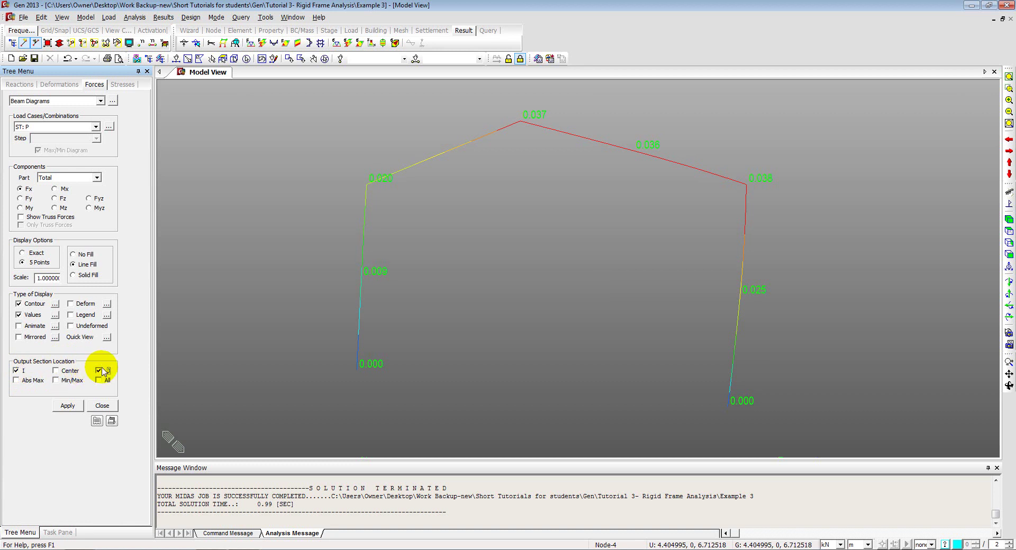
left_click(65, 406)
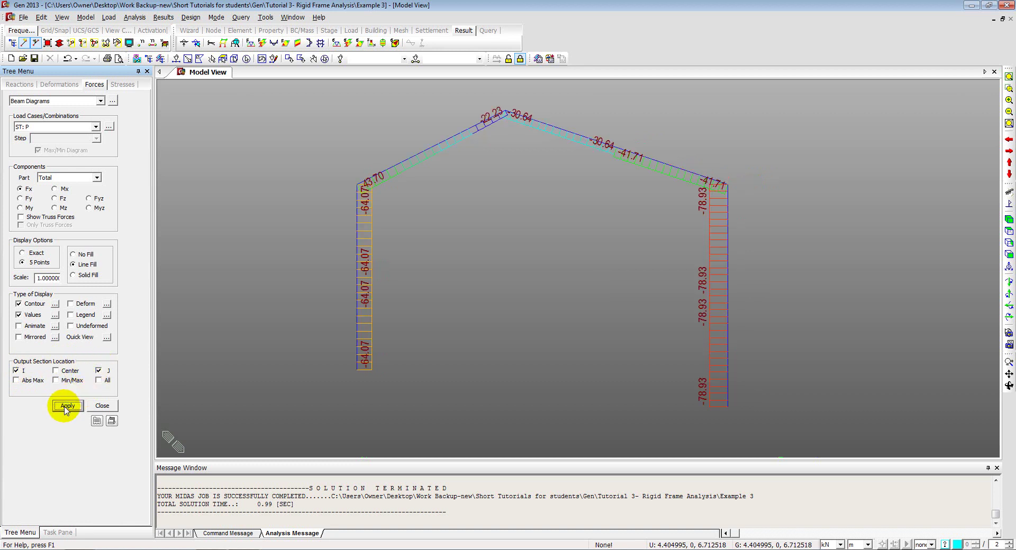
Examine the axial force values along both columns and both rafters of the frame
scroll(455, 211, "up", 2)
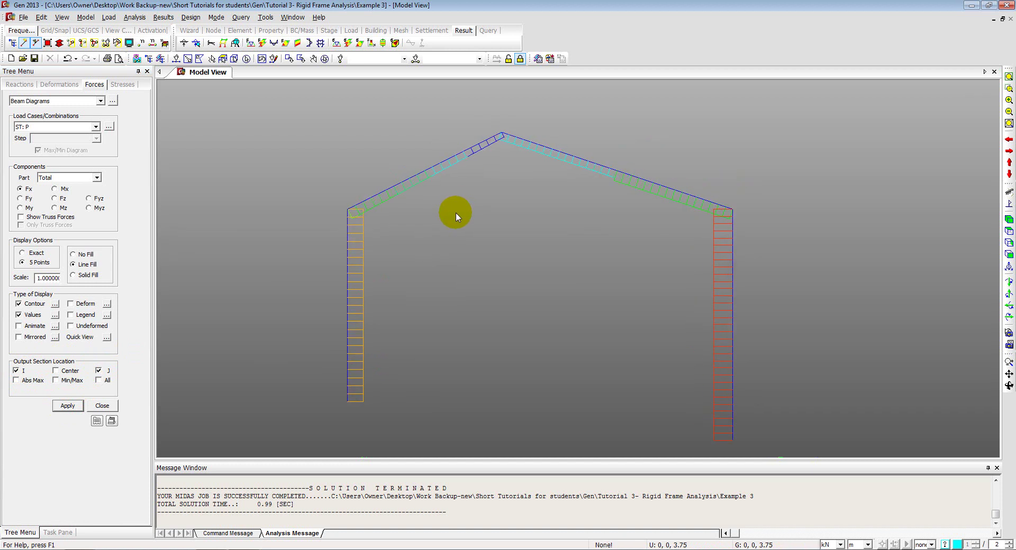
scroll(453, 255, "up", 1)
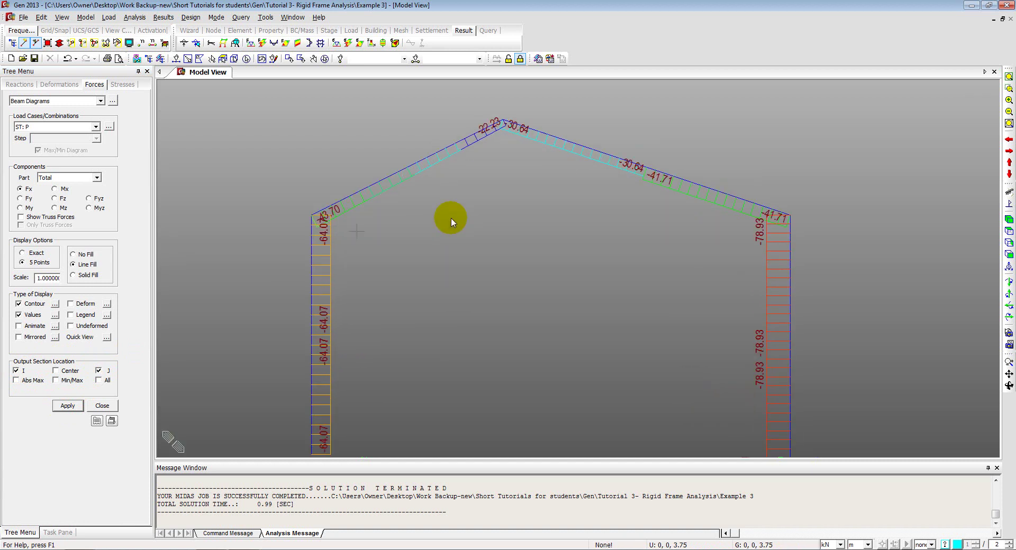
middle_click_drag(444, 265, 442, 210)
scroll(443, 212, "up", 1)
scroll(443, 213, "down", 2)
middle_click_drag(435, 186, 423, 217)
scroll(423, 217, "down", 1)
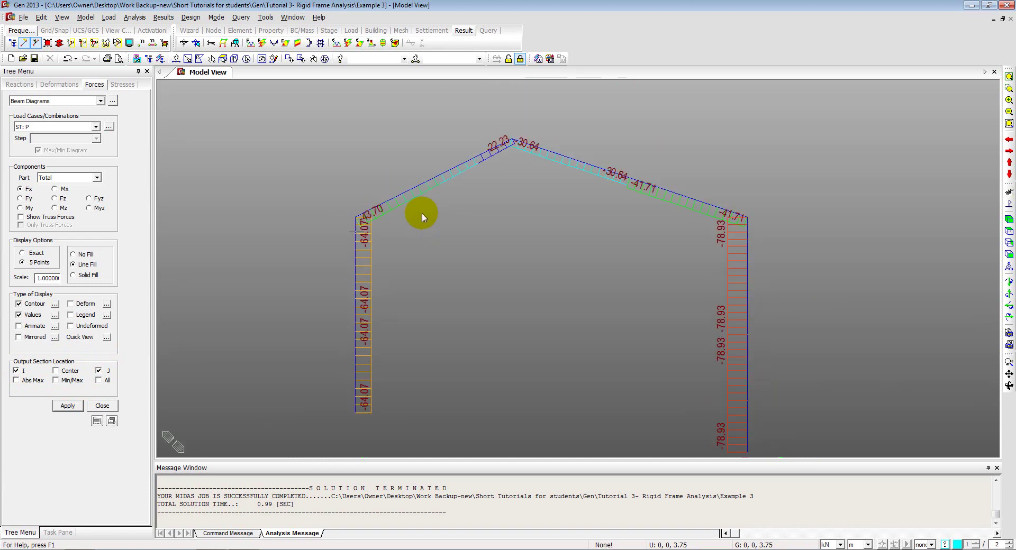
middle_click_drag(454, 195, 390, 152)
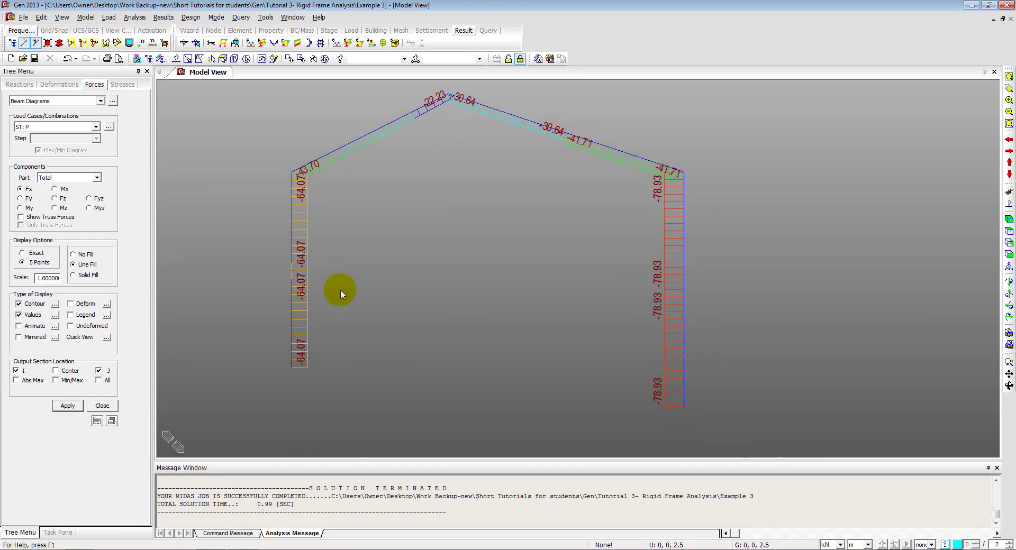
Plot the Fz shear force beam diagram for load case P, followed by the My bending moment diagram
left_click(55, 198)
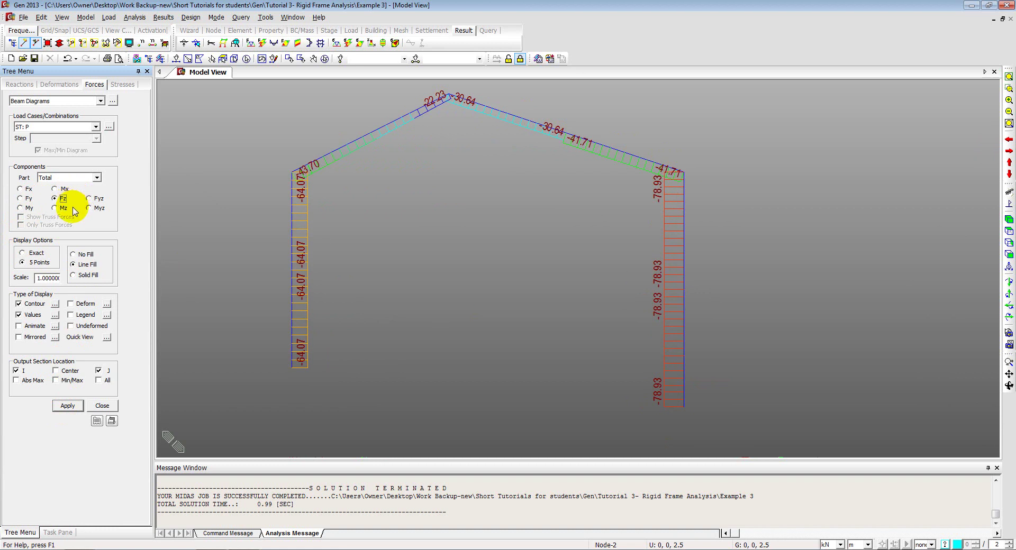
left_click(54, 409)
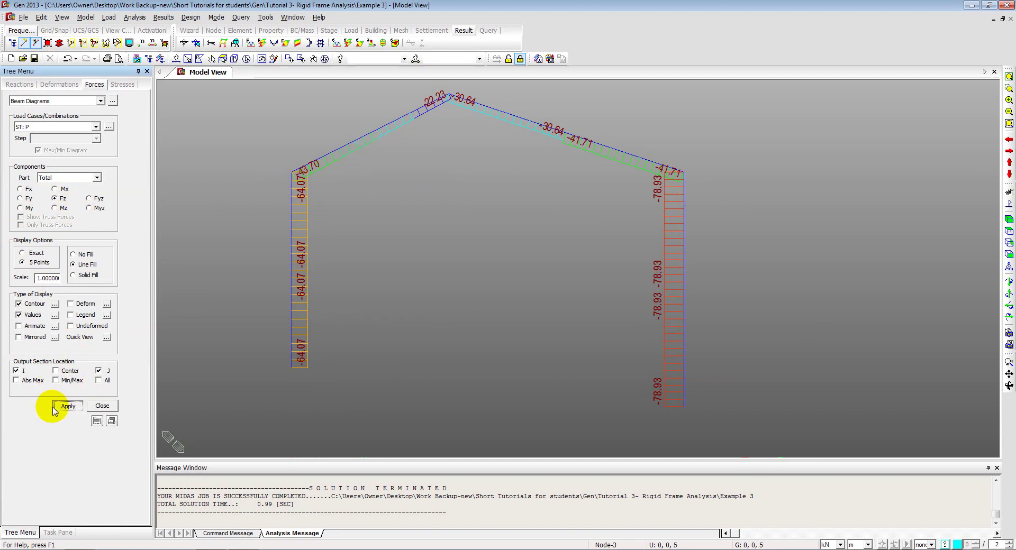
mouse_move(381, 246)
middle_mouse_down()
mouse_move(386, 281)
mouse_move(388, 250)
middle_mouse_up()
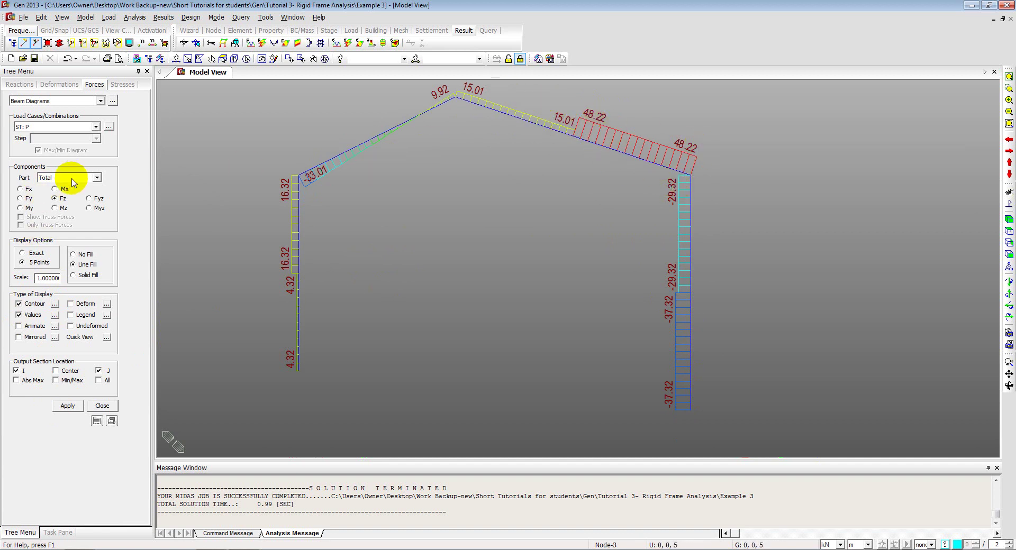
left_click(20, 209)
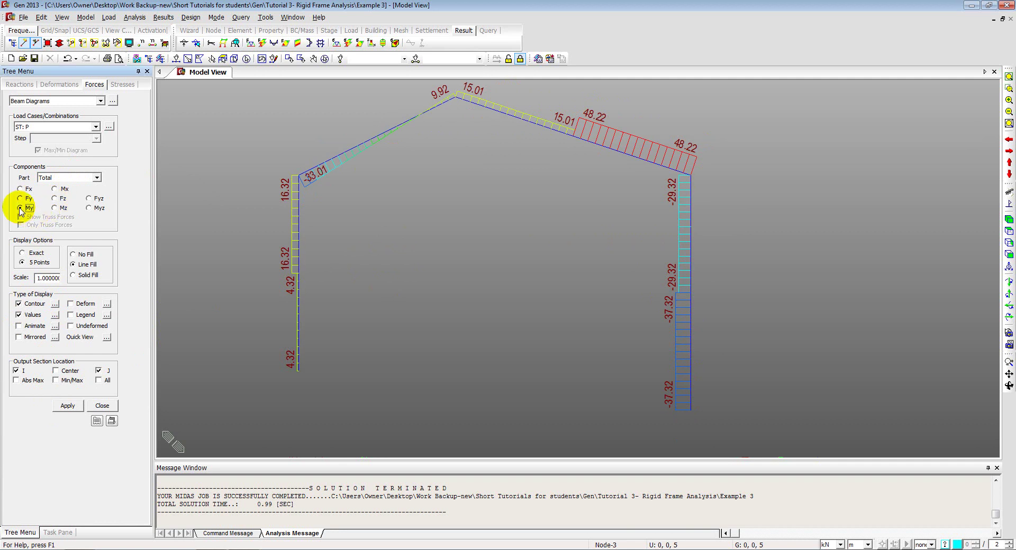
left_click(67, 407)
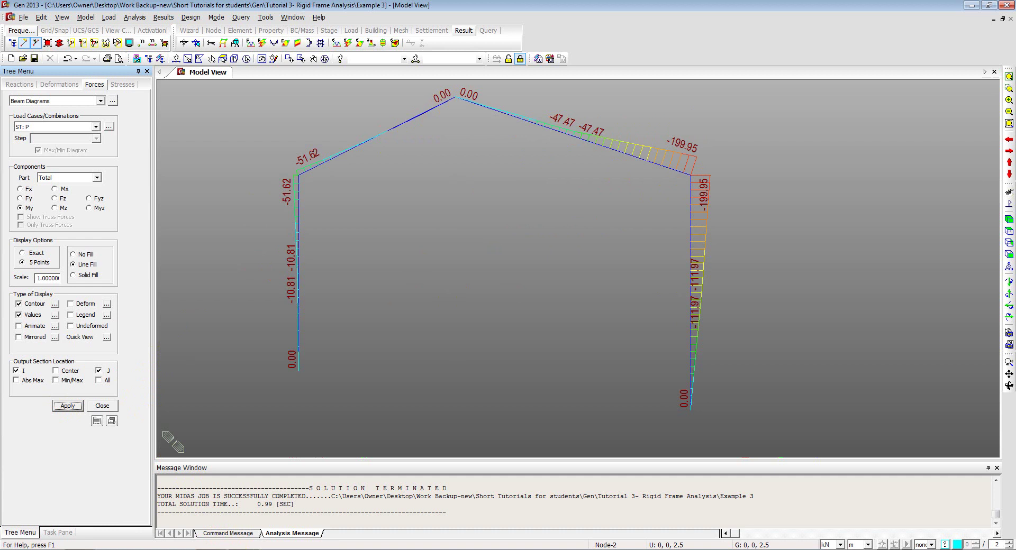
Switch to the Tutorial 3 PDF in Adobe Acrobat Pro and go to the Hand Calculations on page 16
key("alt+Tab")
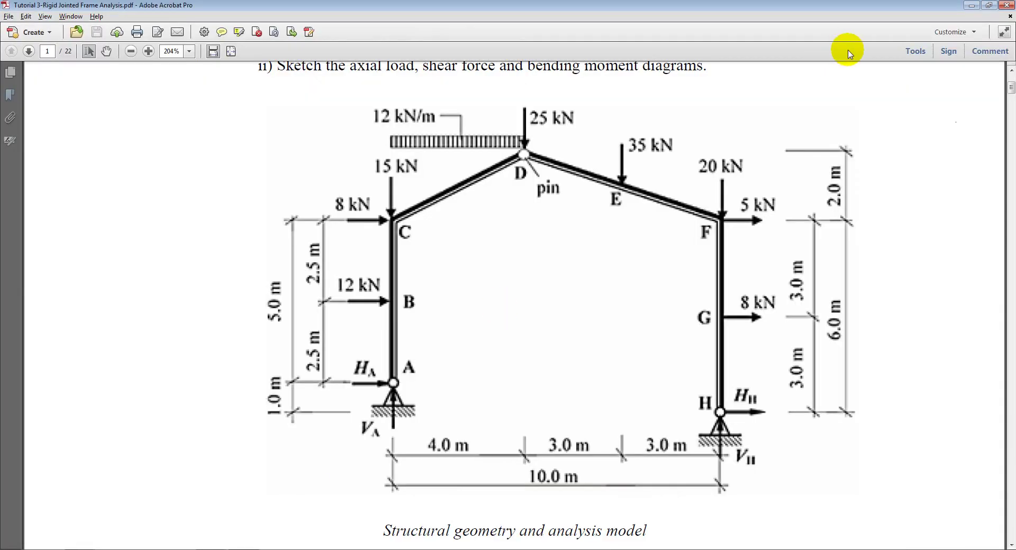
left_click(230, 51)
left_click_drag(1010, 84, 997, 428)
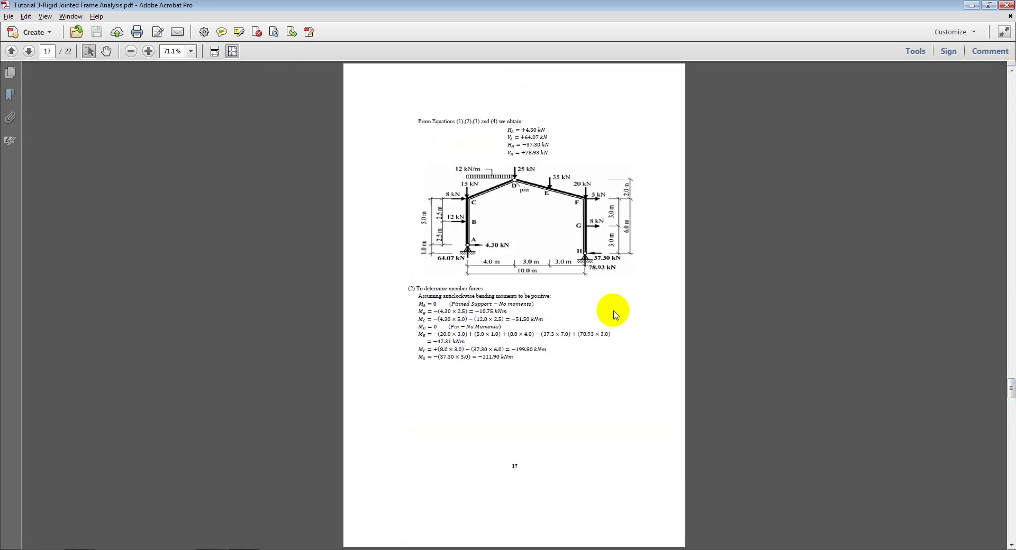
scroll(612, 315, "up", 3)
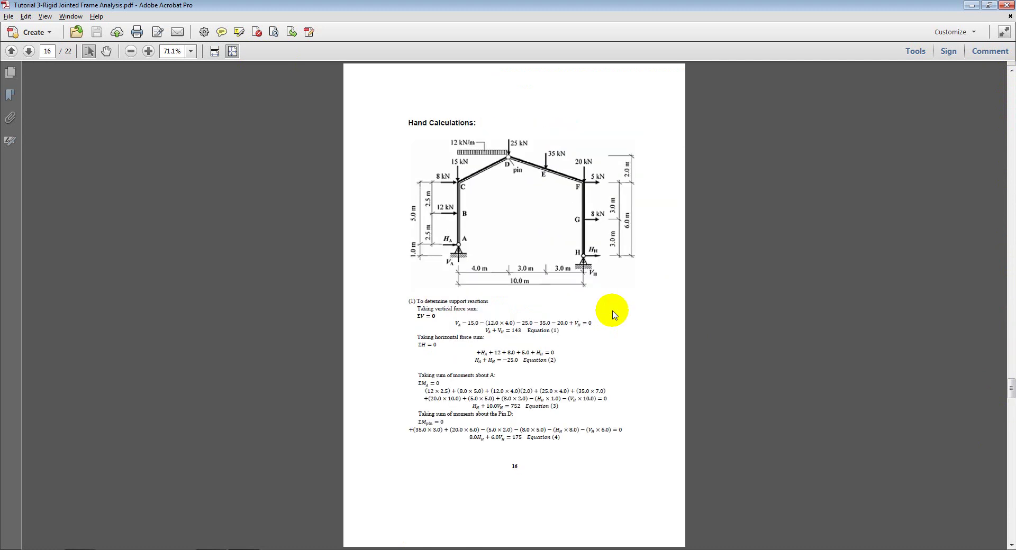
scroll(538, 310, "up", 2, "ctrl")
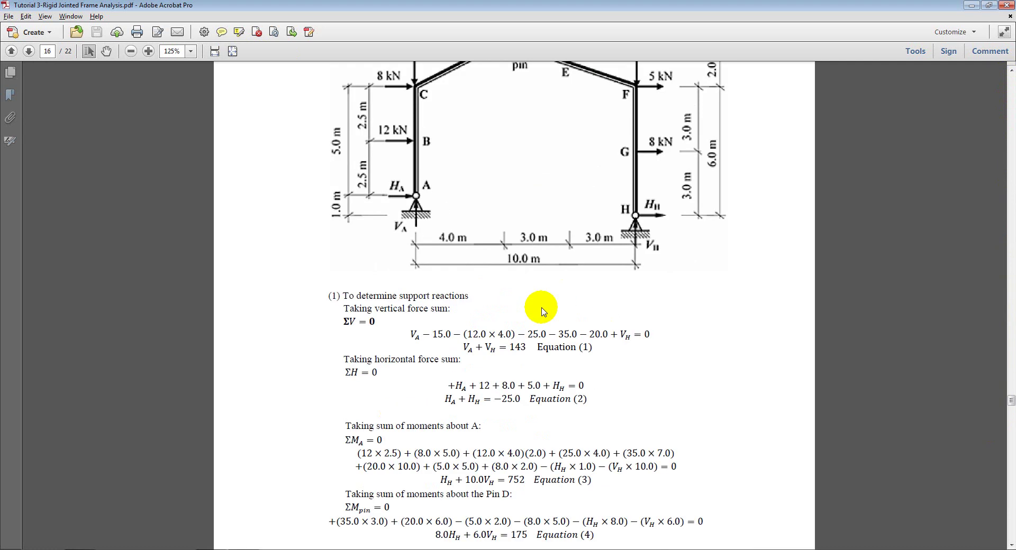
Read the equilibrium equations for the support reactions, the solved reactions and the bending moments at joints A to G
scroll(541, 308, "up", 1)
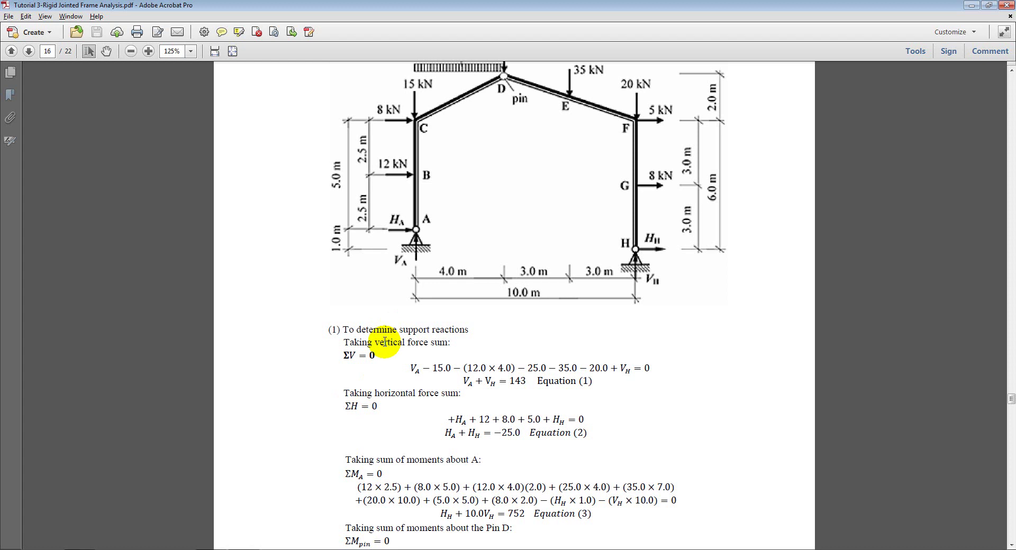
scroll(386, 363, "down", 2)
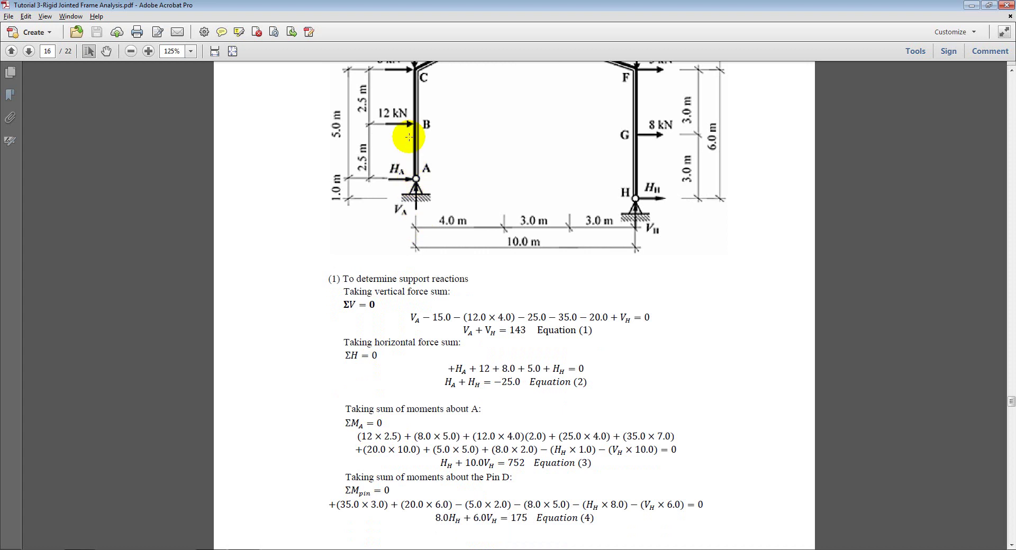
scroll(637, 227, "up", 2)
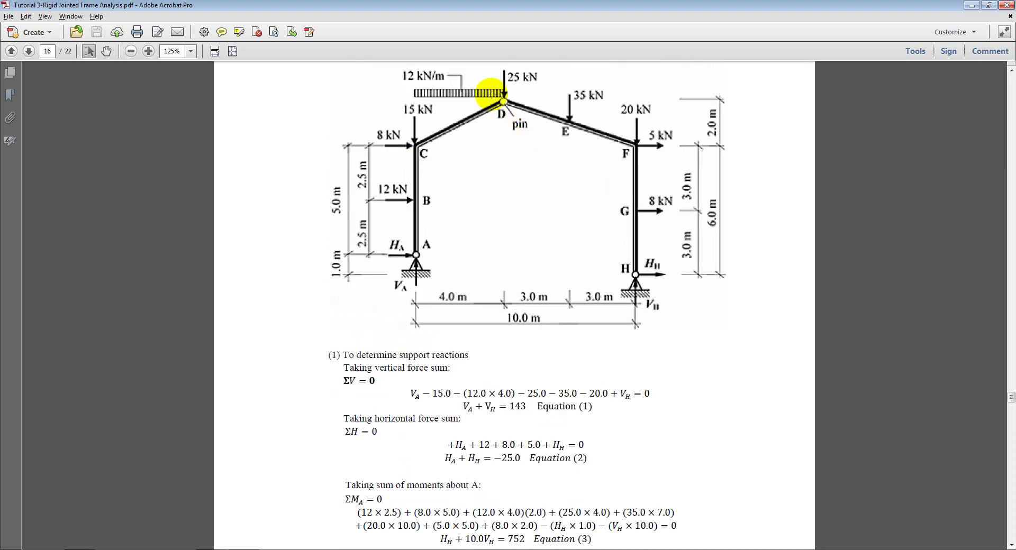
scroll(523, 222, "down", 1)
scroll(538, 305, "down", 10)
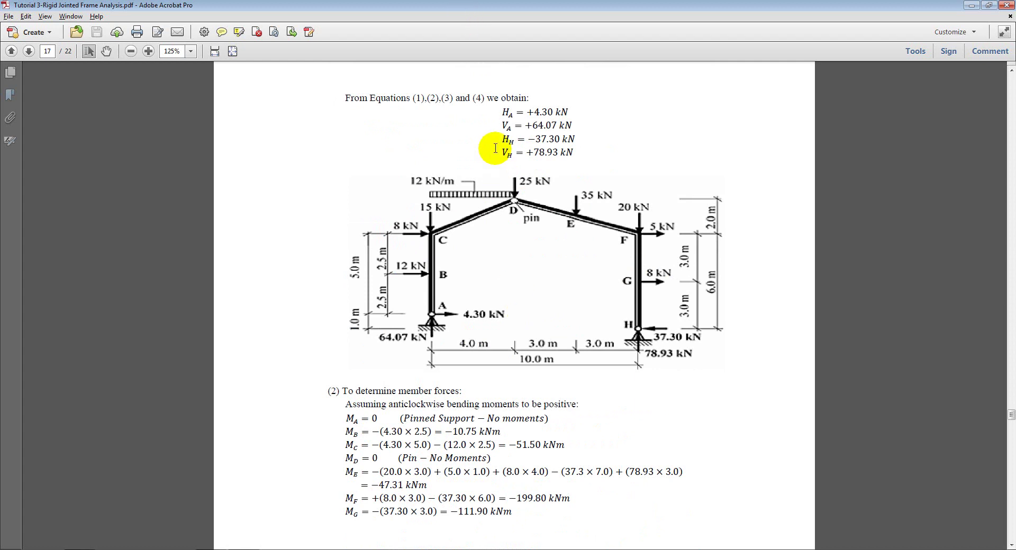
scroll(442, 421, "down", 1)
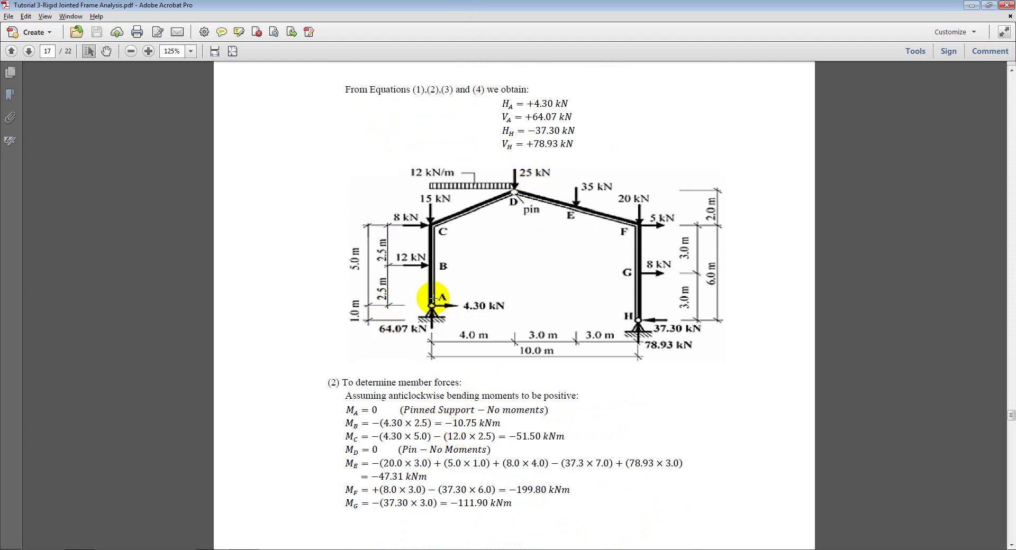
scroll(422, 410, "down", 8)
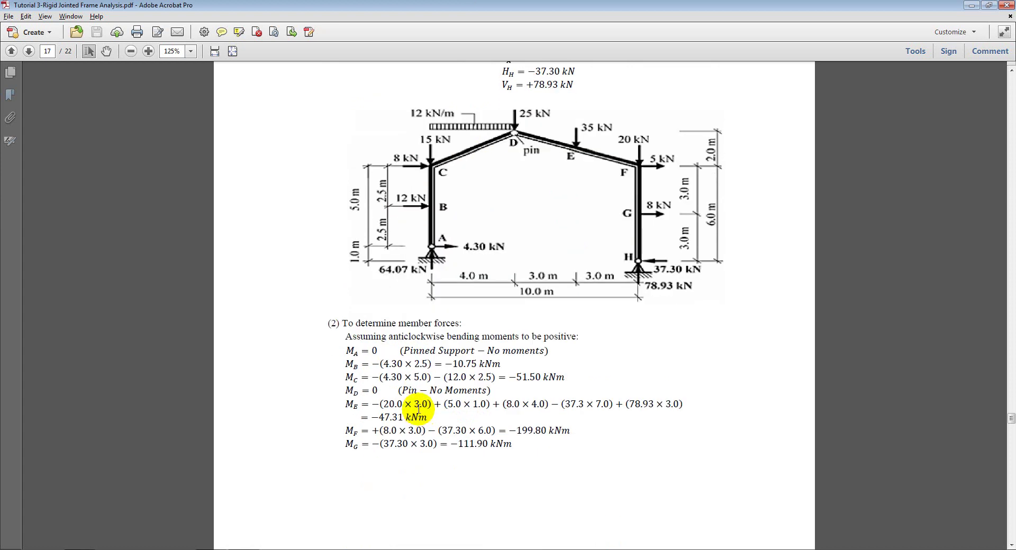
Review the member end-force calculations for F1 to F12, members CD and DEF, and the hand-calculated axial load and shear force diagrams
scroll(413, 354, "down", 20)
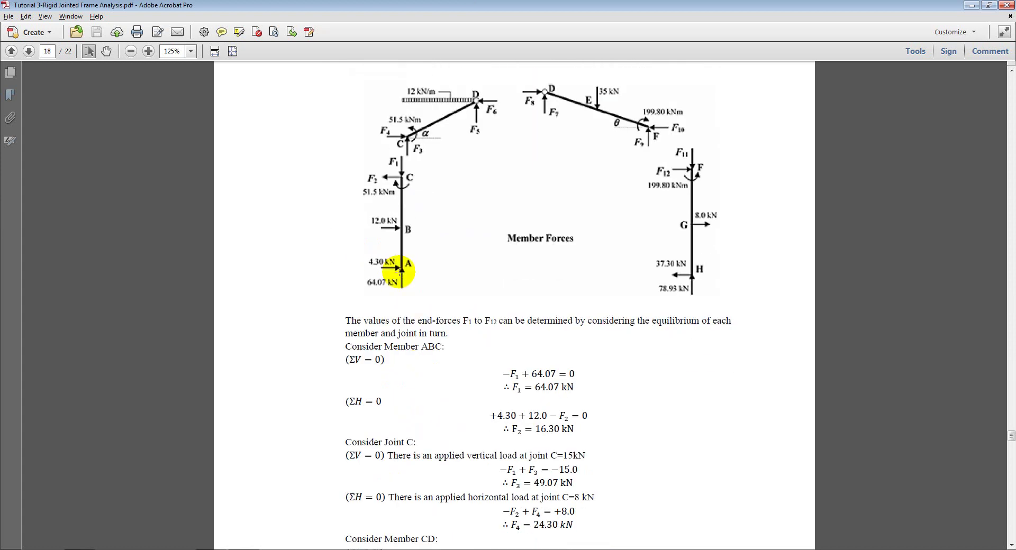
scroll(404, 222, "up", 2)
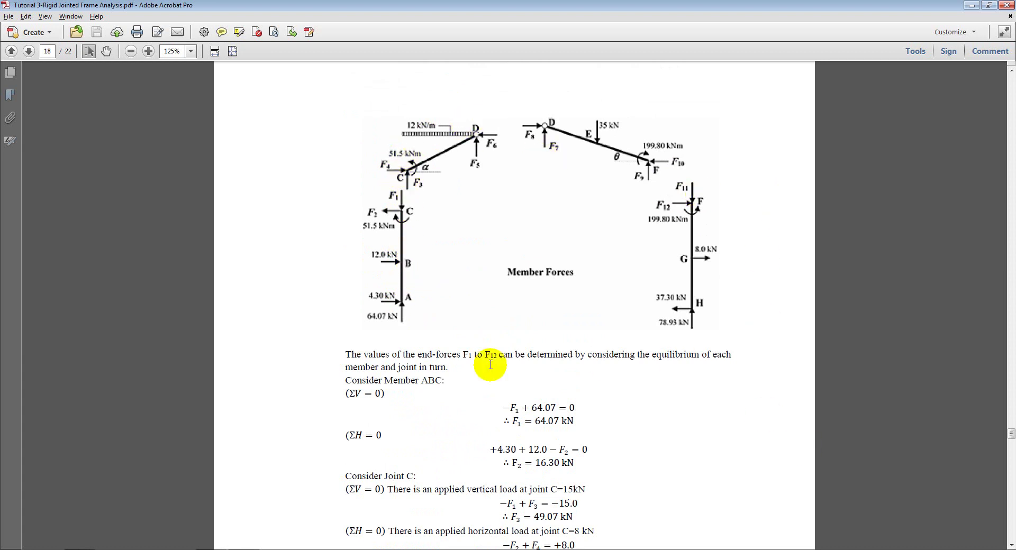
scroll(415, 309, "down", 2)
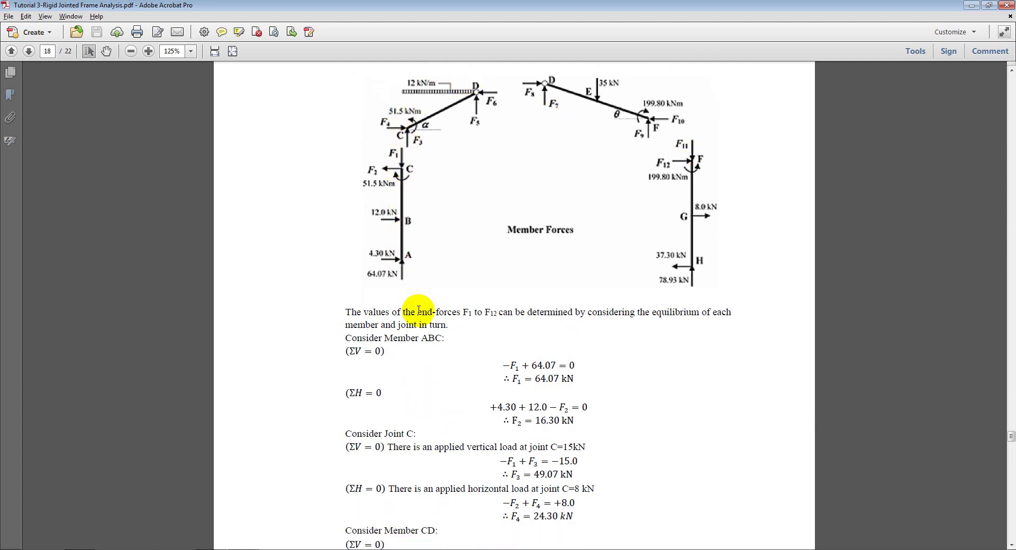
scroll(418, 307, "down", 20)
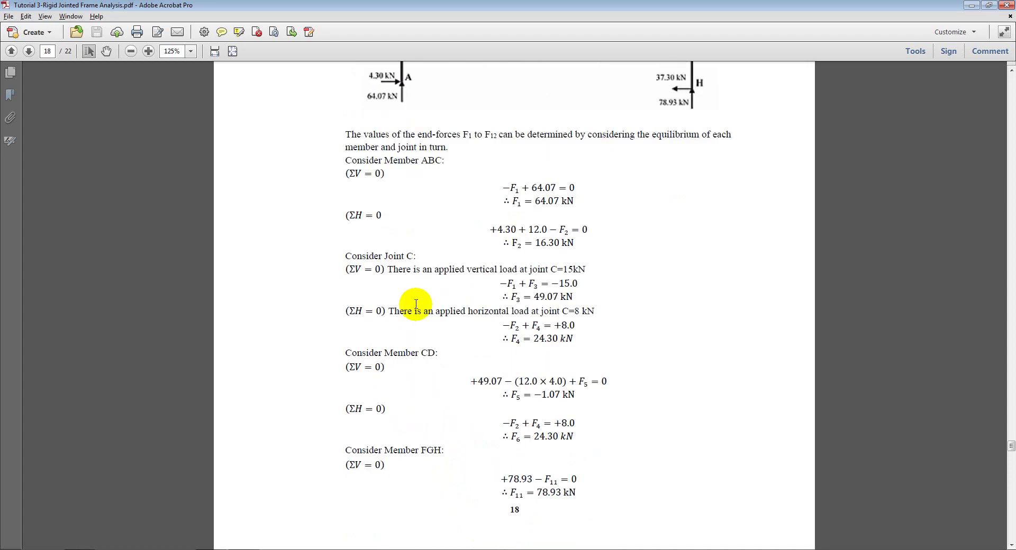
scroll(416, 304, "down", 15)
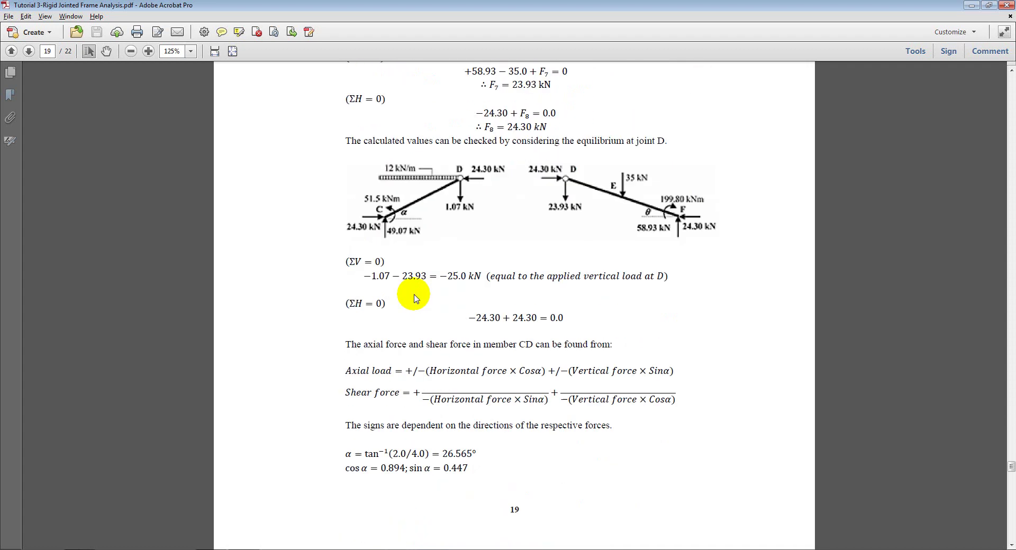
scroll(412, 292, "up", 20)
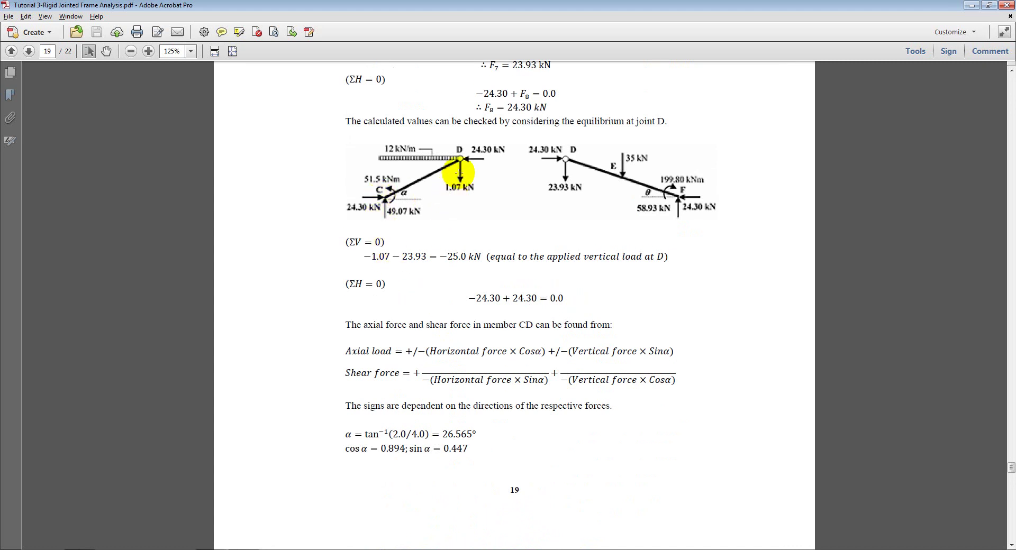
scroll(448, 182, "down", 3)
scroll(445, 197, "down", 15)
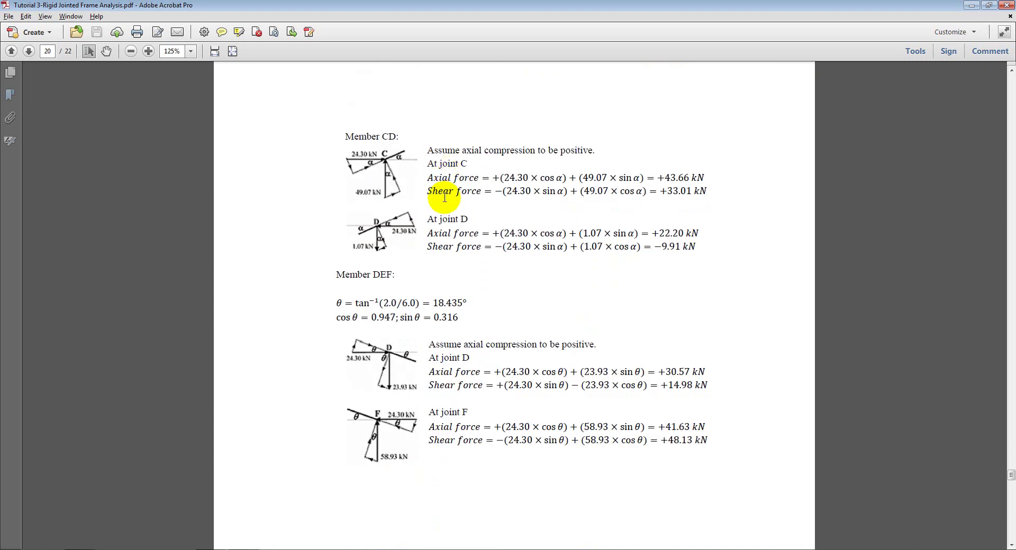
scroll(428, 257, "down", 5)
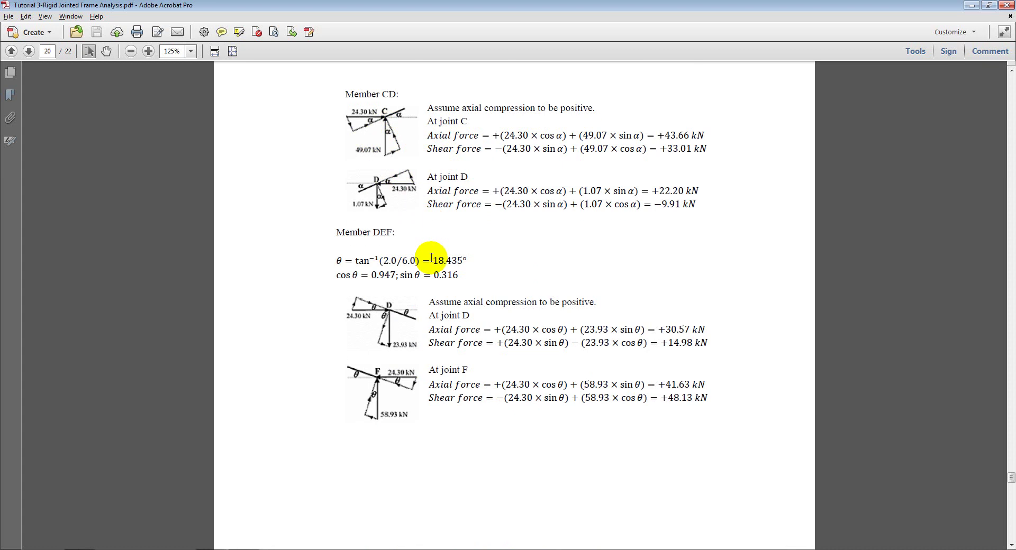
scroll(439, 248, "down", 20)
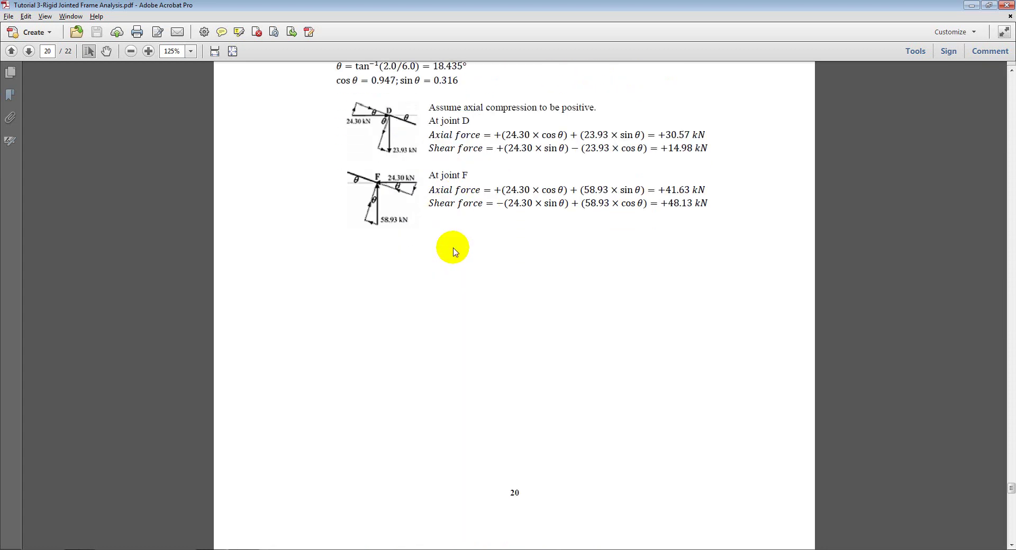
scroll(447, 244, "down", 4)
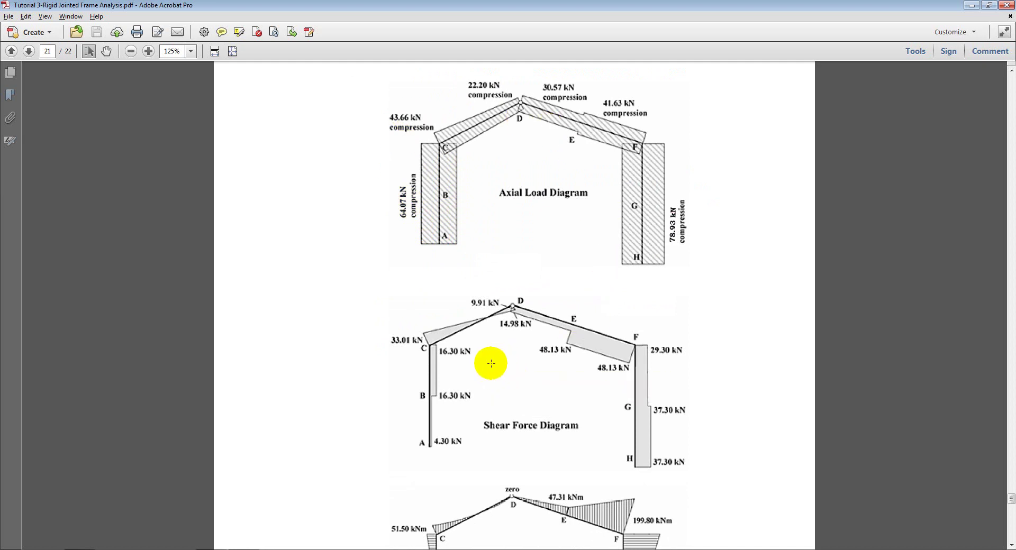
Examine the hand-calculated shear force and bending moment diagrams on page 21, and the Comparison of Results reactions table on page 22
scroll(483, 363, "down", 4)
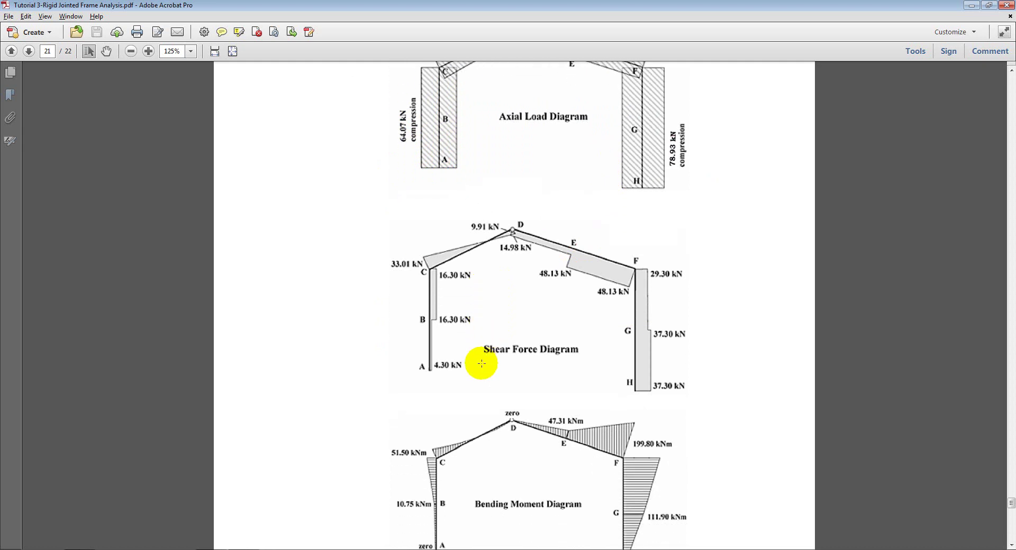
scroll(480, 363, "down", 6)
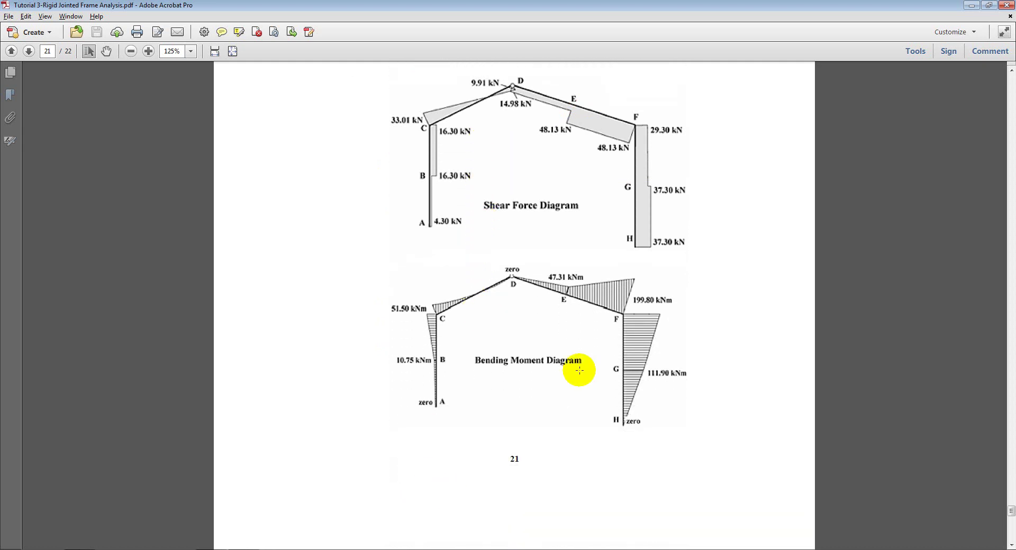
scroll(574, 366, "down", 20)
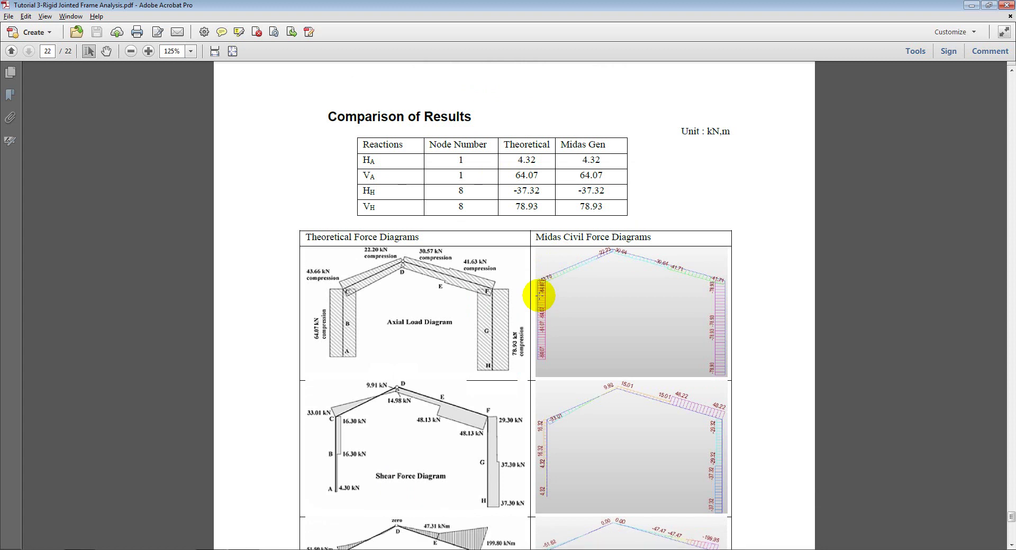
scroll(541, 294, "down", 6)
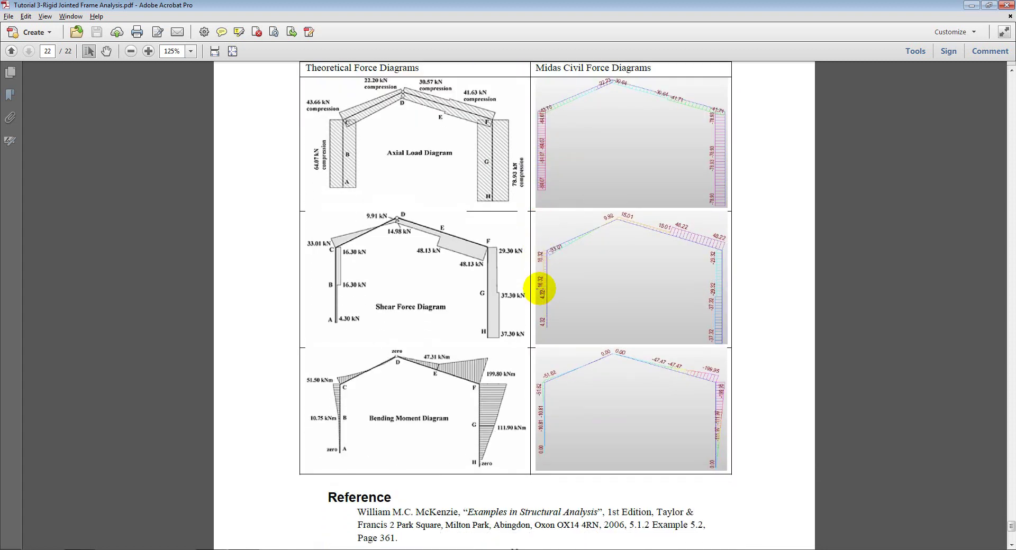
Fit the page to the window width and compare the theoretical axial, shear and bending moment diagrams with the midas ones, through to the Reference
left_click(215, 50)
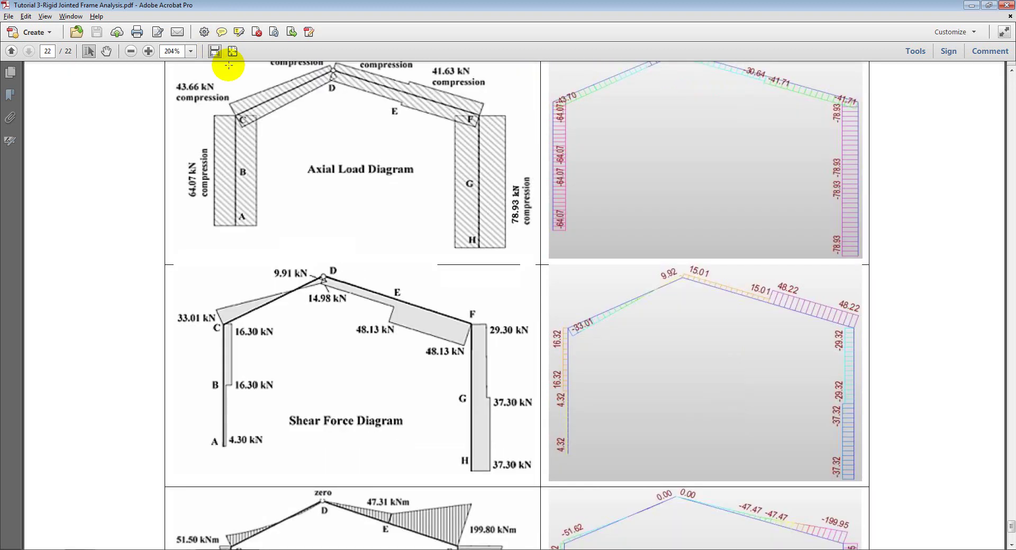
scroll(406, 233, "up", 1)
scroll(405, 231, "up", 1)
scroll(403, 229, "down", 1)
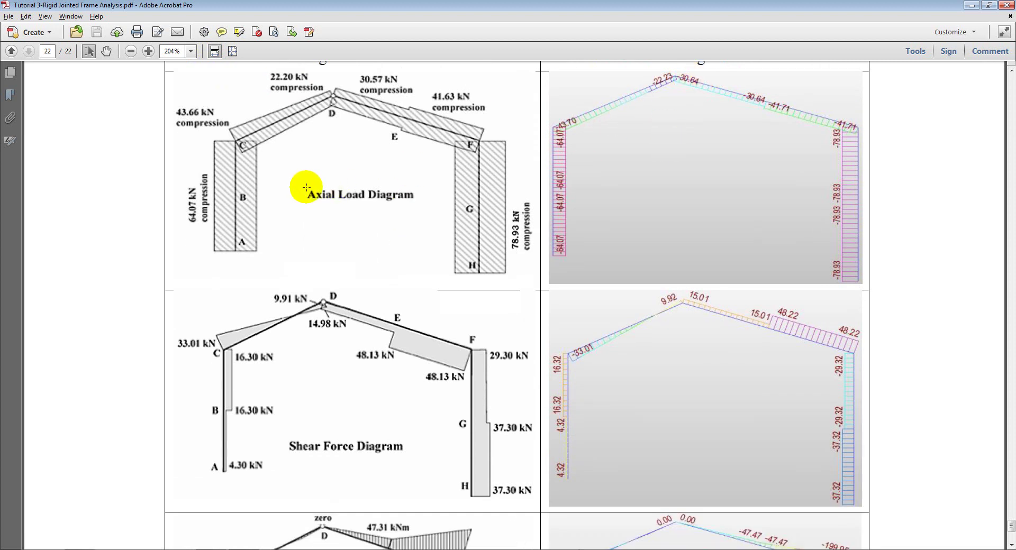
scroll(618, 335, "down", 5)
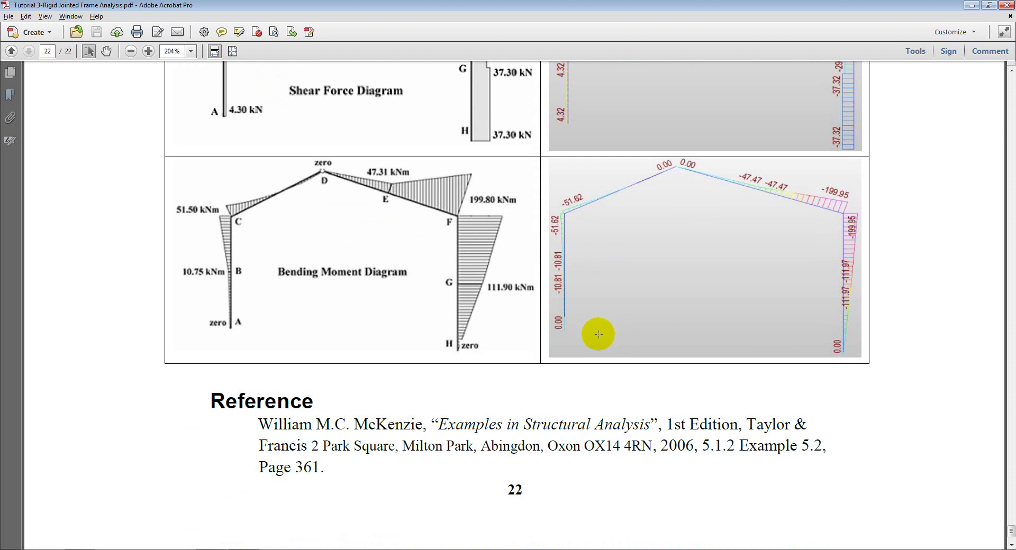
scroll(597, 335, "down", 2)
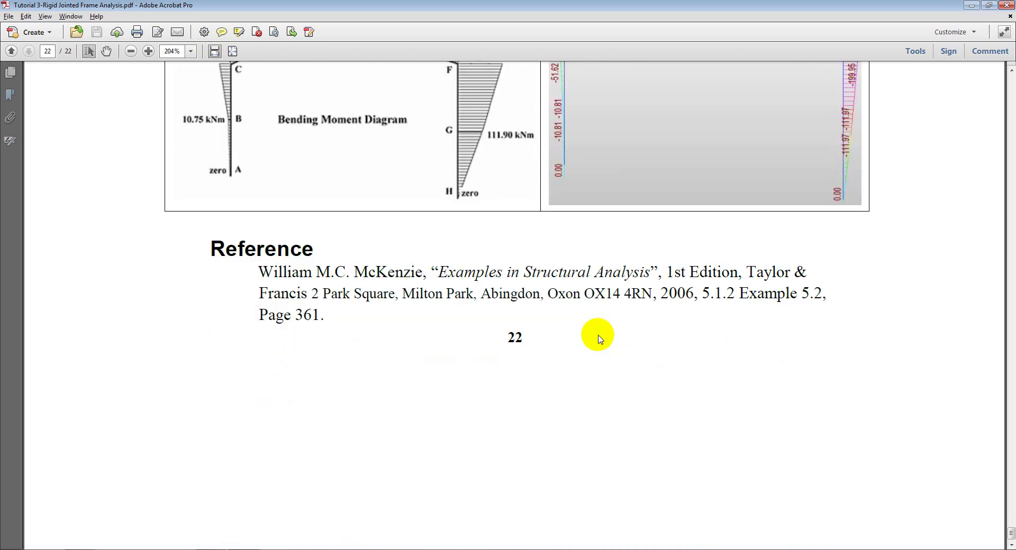